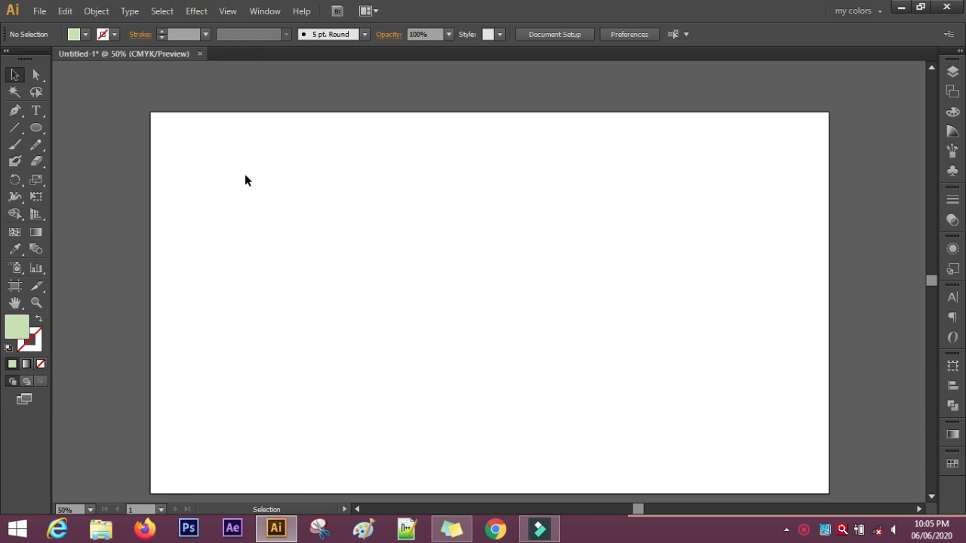
# Step: Draw a straight vertical line with the Line Segment tool near the middle of the artboard
pyautogui.click(13, 113)
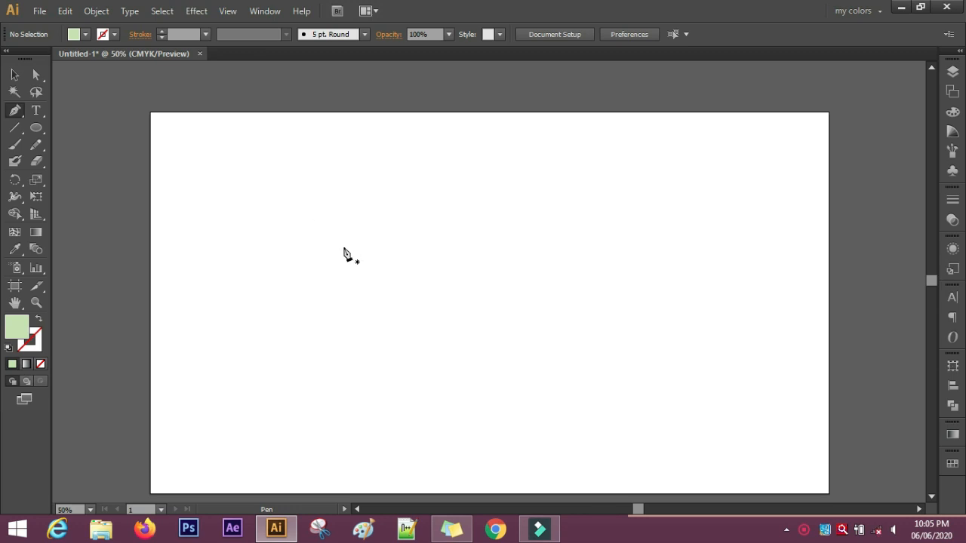
pyautogui.click(16, 131)
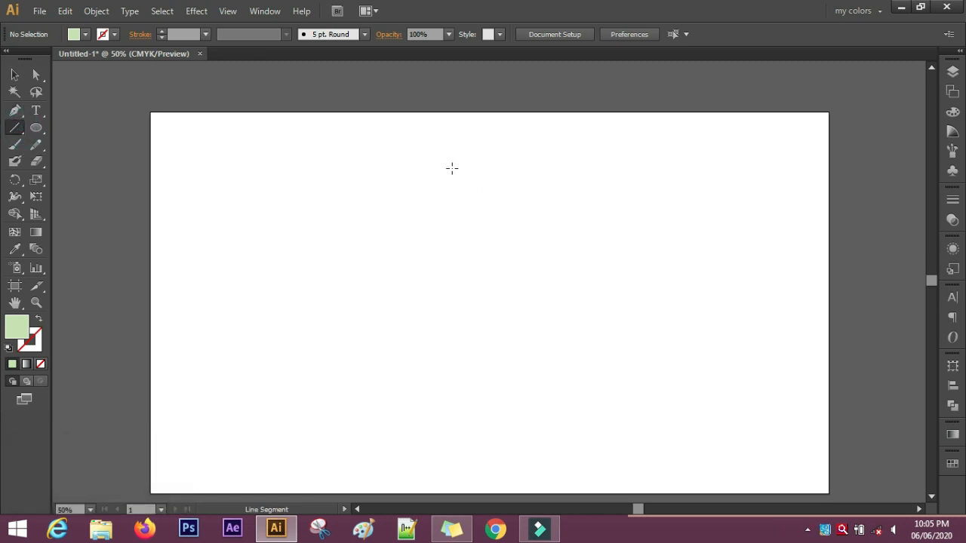
pyautogui.moveTo(448, 157); pyautogui.dragTo(483, 407)
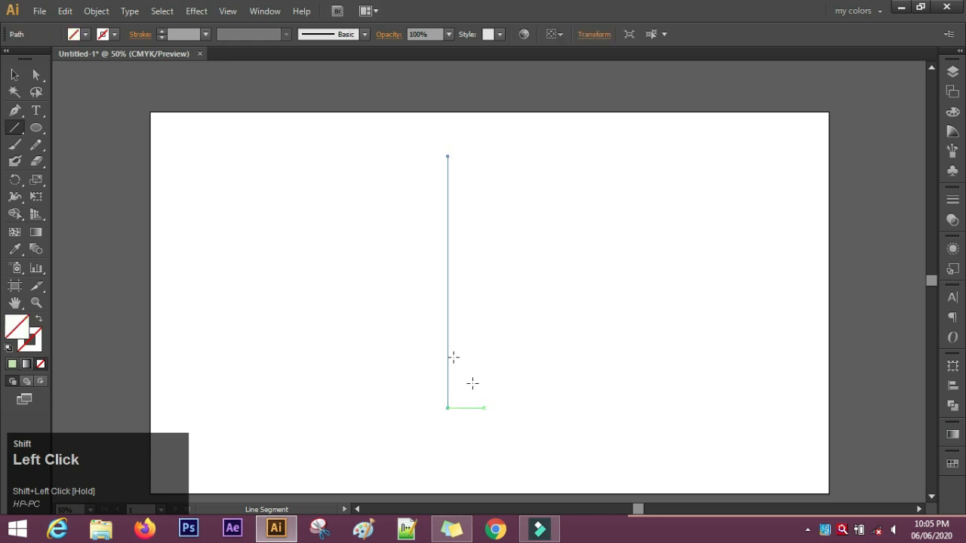
# Step: Set the vertical line's stroke weight to 3 pt and deselect it
pyautogui.click(161, 31)
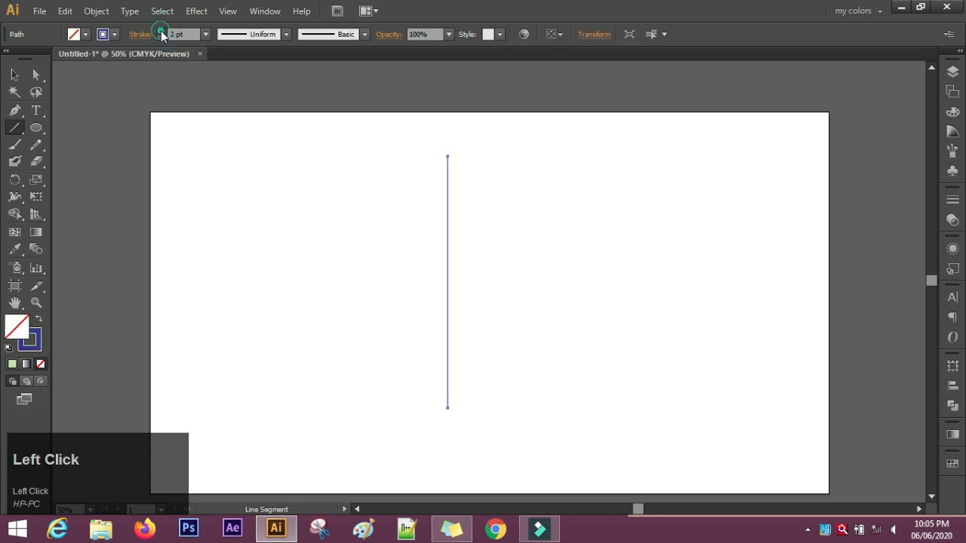
pyautogui.click(162, 32)
pyautogui.click(15, 75)
pyautogui.click(229, 183)
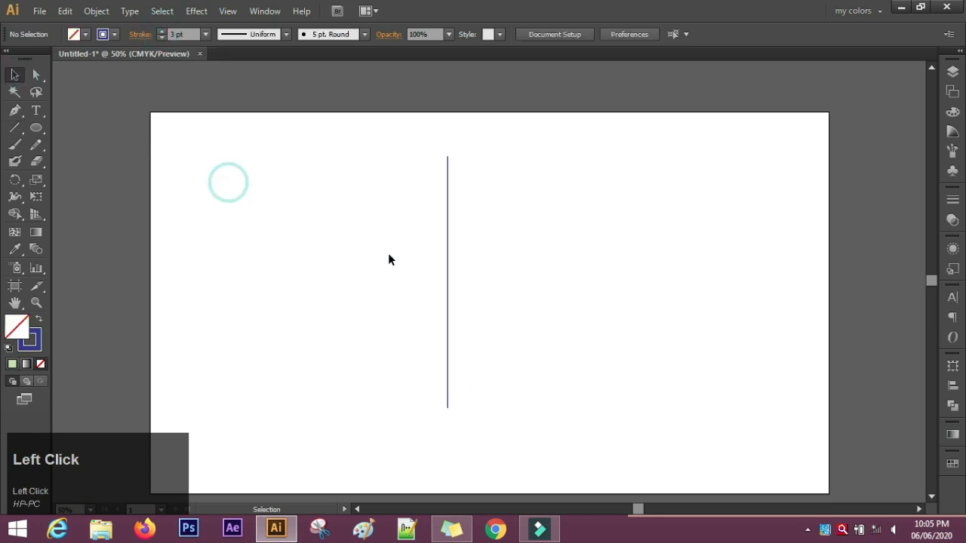
pyautogui.click(567, 296)
# Step: Draw a Pen tool path between two points on the vertical line, curving it out to the line's right side
pyautogui.click(15, 110)
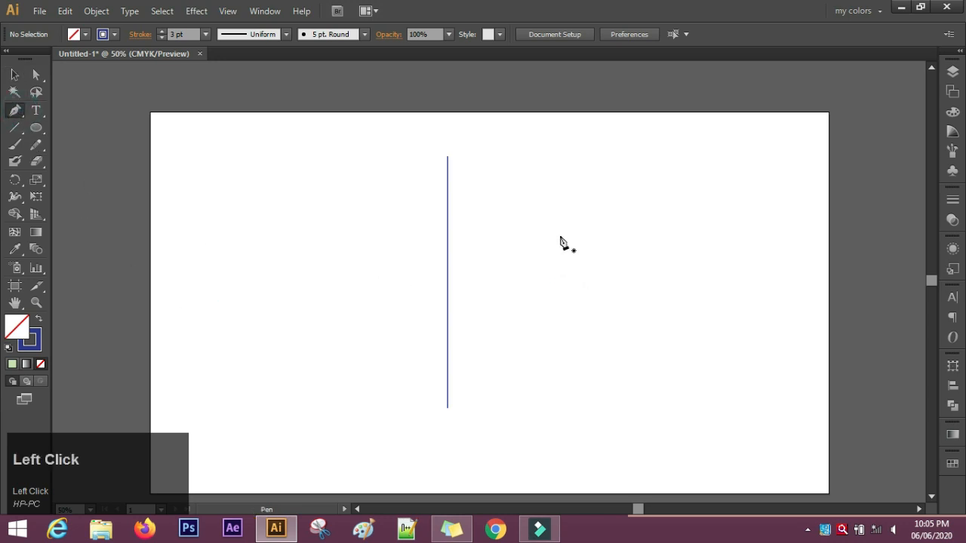
pyautogui.click(447, 206)
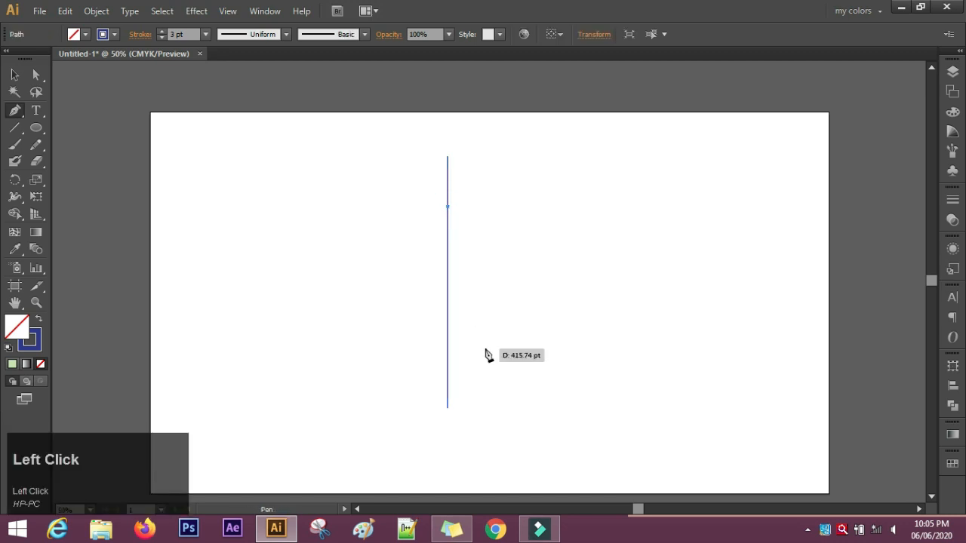
pyautogui.click(447, 366)
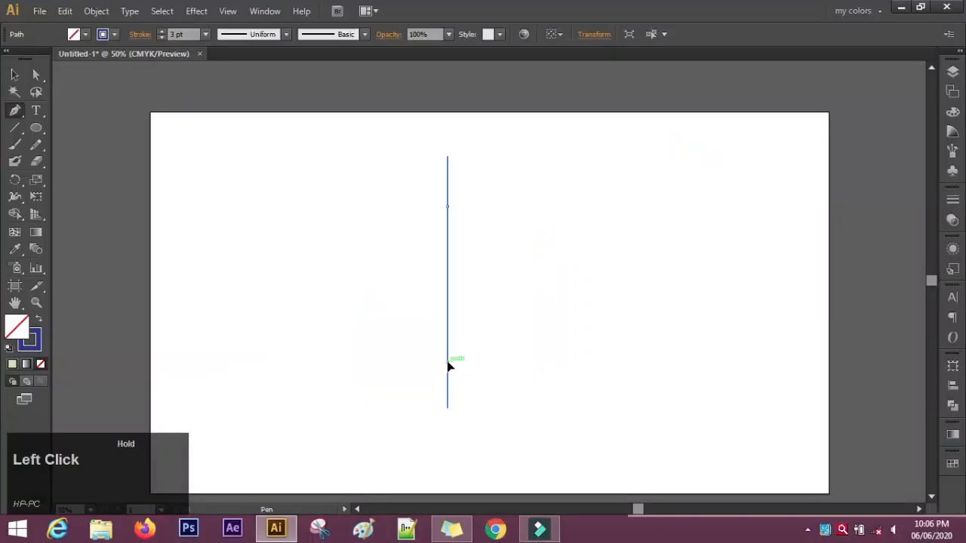
pyautogui.moveTo(446, 361); pyautogui.dragTo(605, 393)
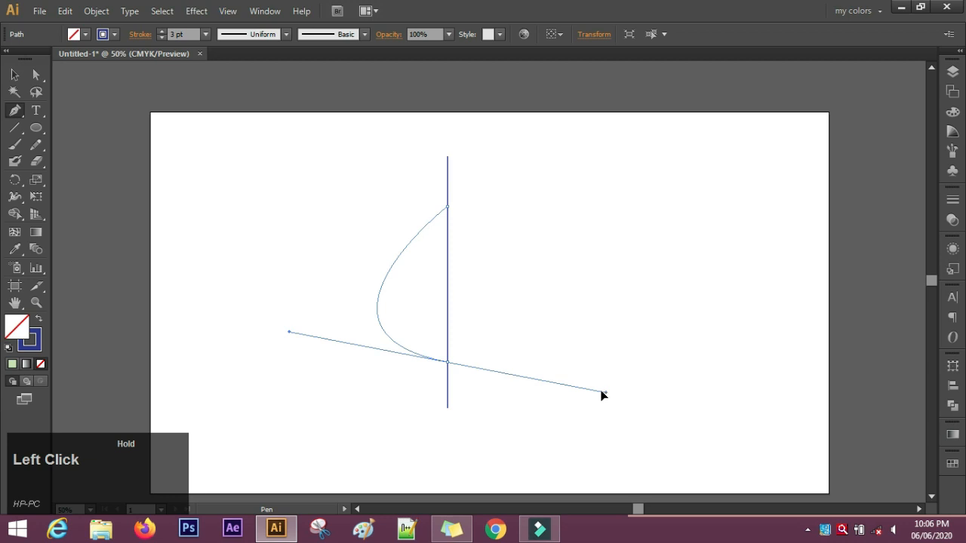
pyautogui.moveTo(604, 394); pyautogui.dragTo(242, 383)
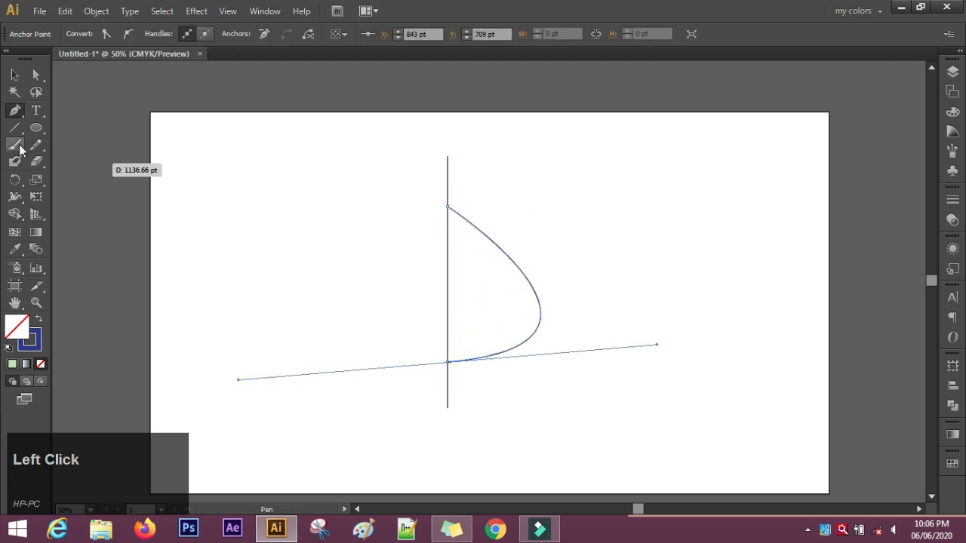
# Step: Delete both the vertical line and the curved path from the artboard
pyautogui.click(14, 75)
pyautogui.moveTo(199, 213); pyautogui.dragTo(534, 411)
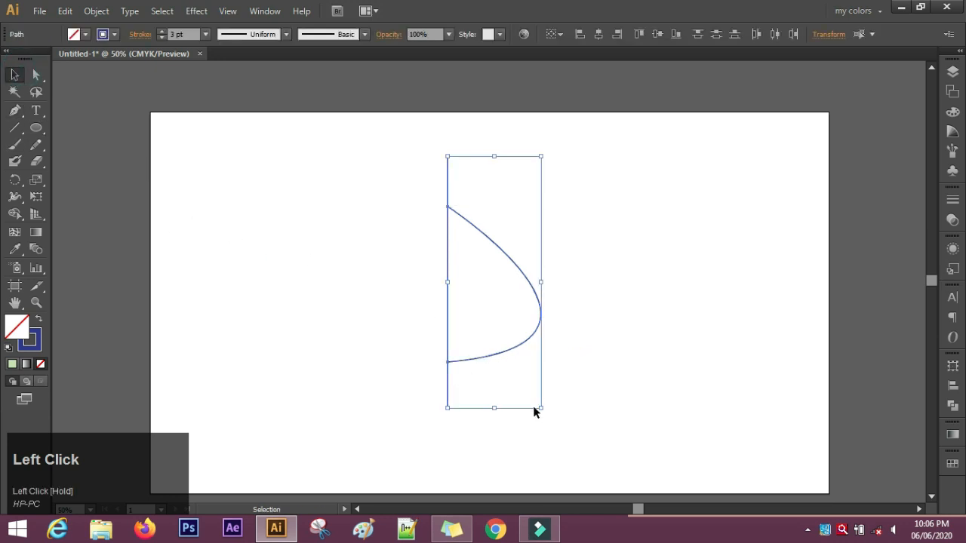
pyautogui.press('Delete')
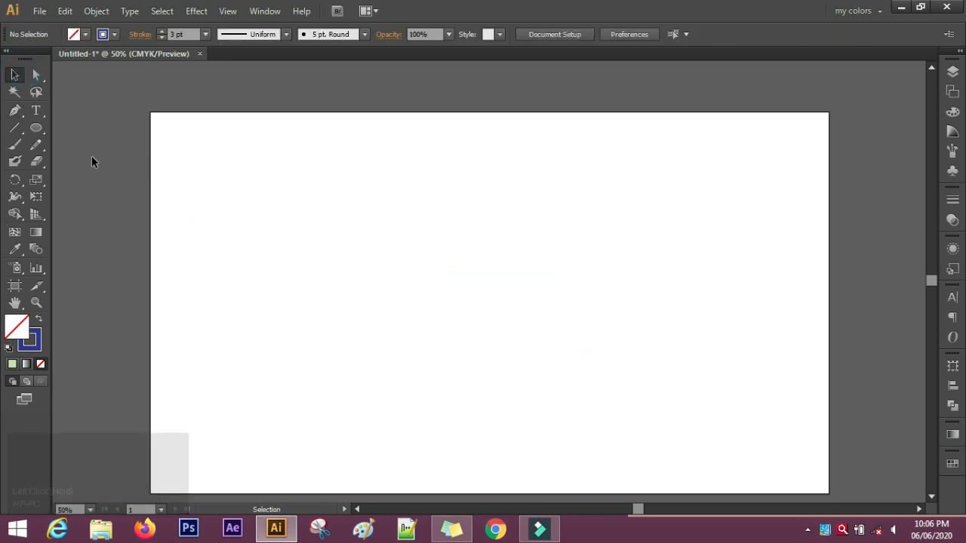
# Step: Draw a closed, irregular four-sided shape with freely angled straight edges using the Pen tool
pyautogui.click(22, 119)
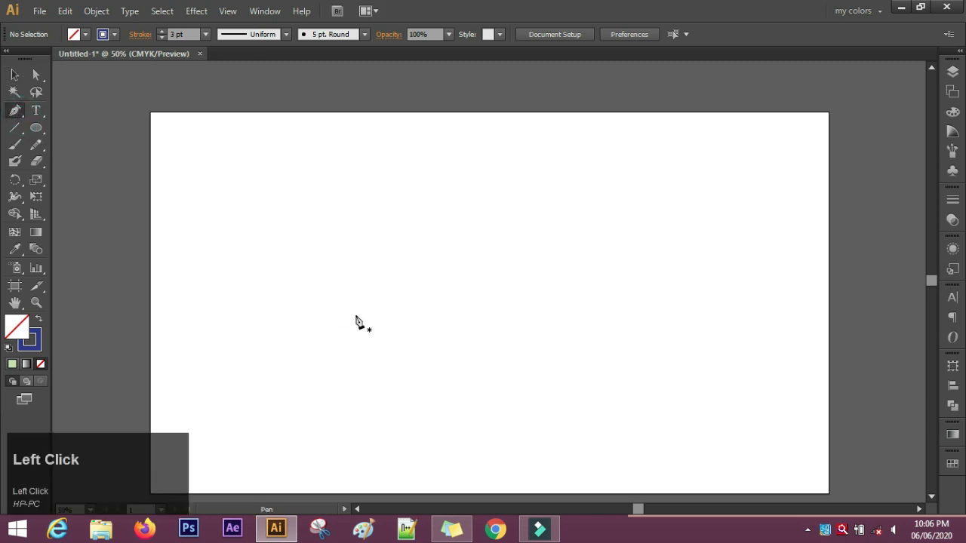
pyautogui.click(293, 200)
pyautogui.click(298, 293)
pyautogui.click(402, 293)
pyautogui.click(417, 194)
pyautogui.click(293, 200)
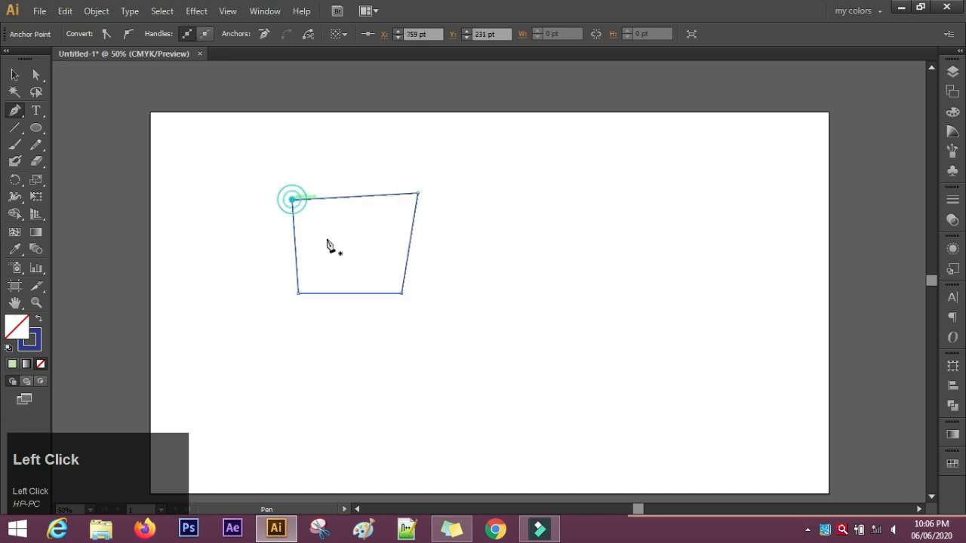
# Step: Move the four-sided shape to the upper-left corner of the artboard and deselect it
pyautogui.click(14, 74)
pyautogui.click(302, 330)
pyautogui.moveTo(424, 409); pyautogui.dragTo(225, 164)
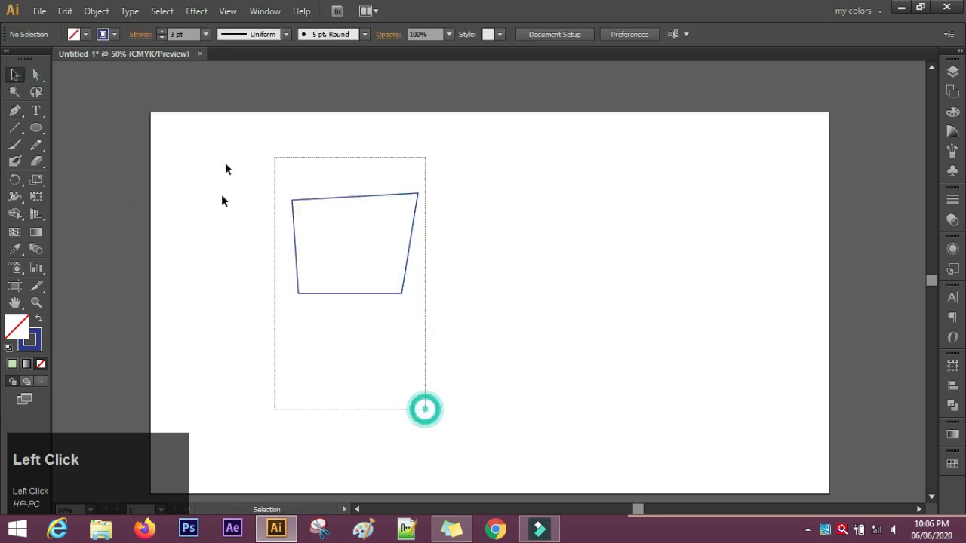
pyautogui.moveTo(221, 198); pyautogui.dragTo(278, 289)
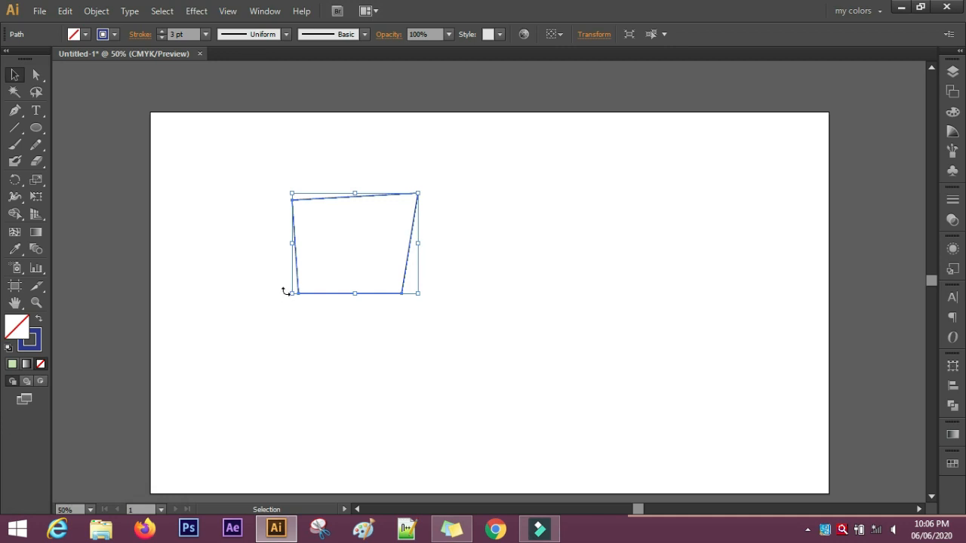
pyautogui.moveTo(367, 292); pyautogui.dragTo(270, 228)
pyautogui.click(311, 334)
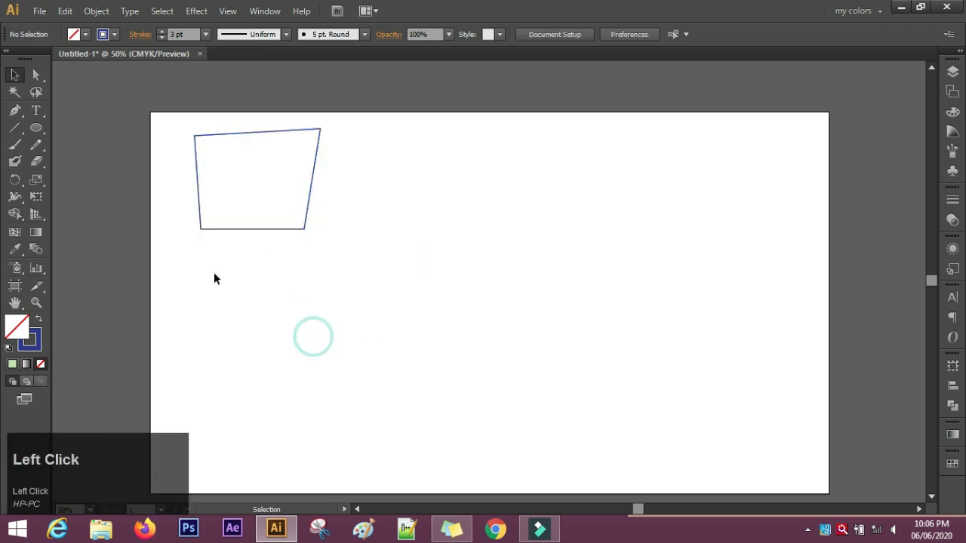
# Step: Draw a closed four-cornered shape with the Pen tool below the first shape, constraining its sides to horizontal and vertical
pyautogui.click(17, 111)
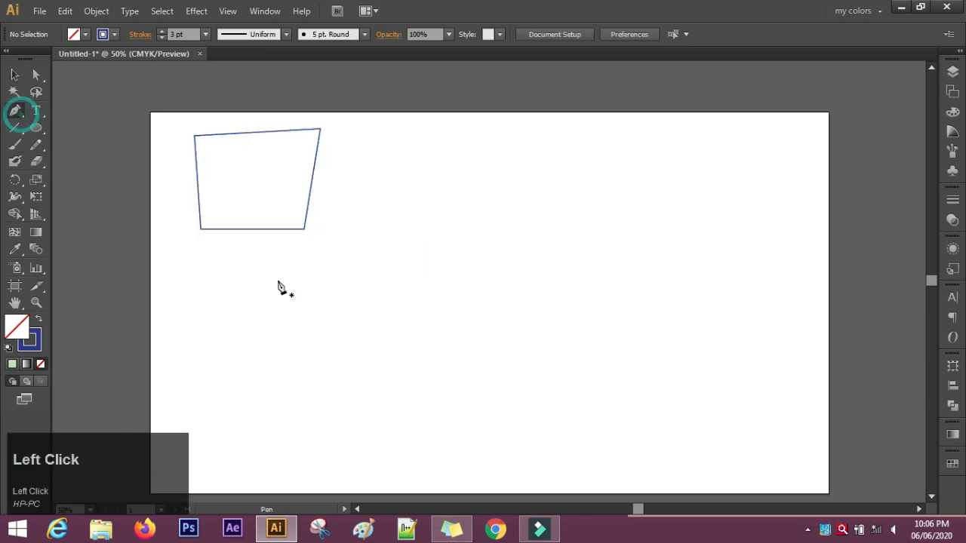
pyautogui.click(333, 285)
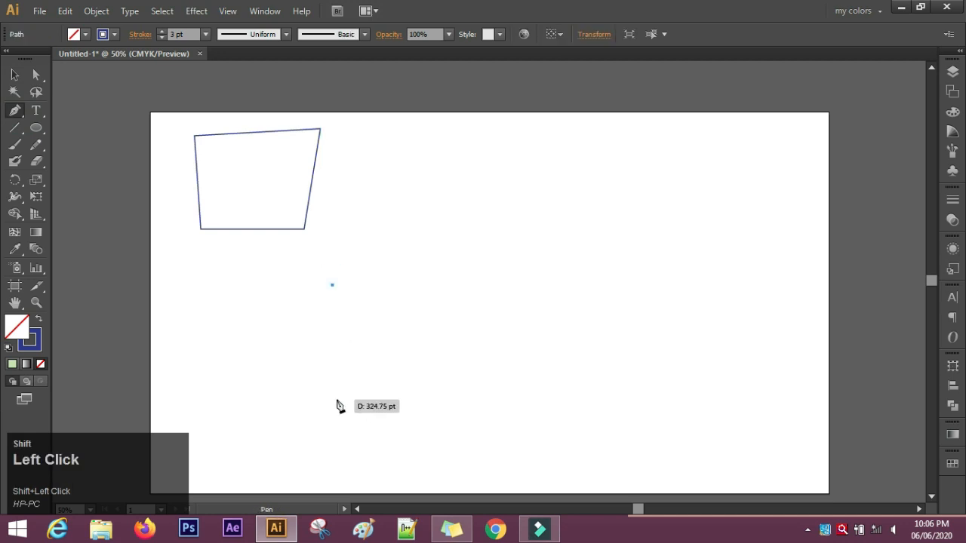
pyautogui.keyDown('shift'); pyautogui.click(332, 397); pyautogui.keyUp('shift')
pyautogui.keyDown('shift'); pyautogui.click(463, 399); pyautogui.keyUp('shift')
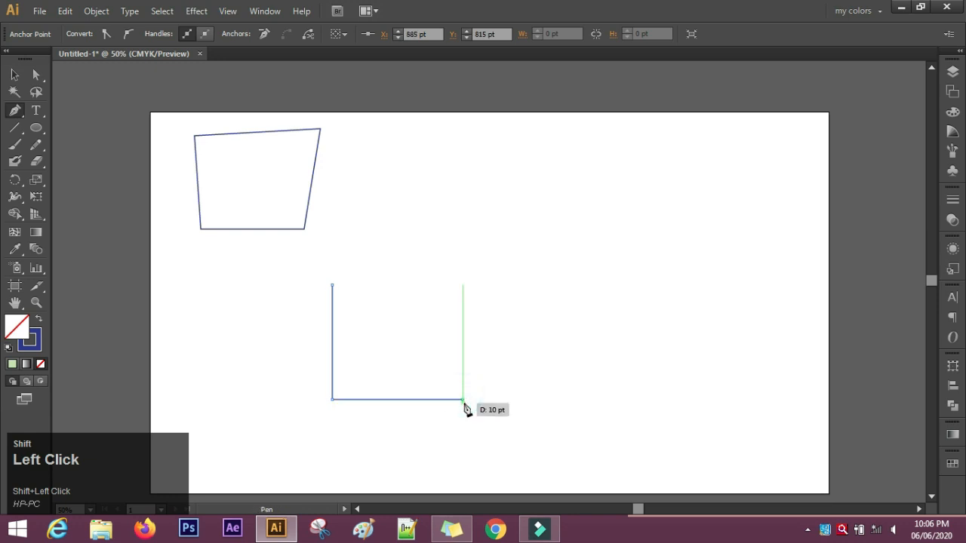
pyautogui.keyDown('shift'); pyautogui.click(463, 284); pyautogui.keyUp('shift')
pyautogui.click(332, 285)
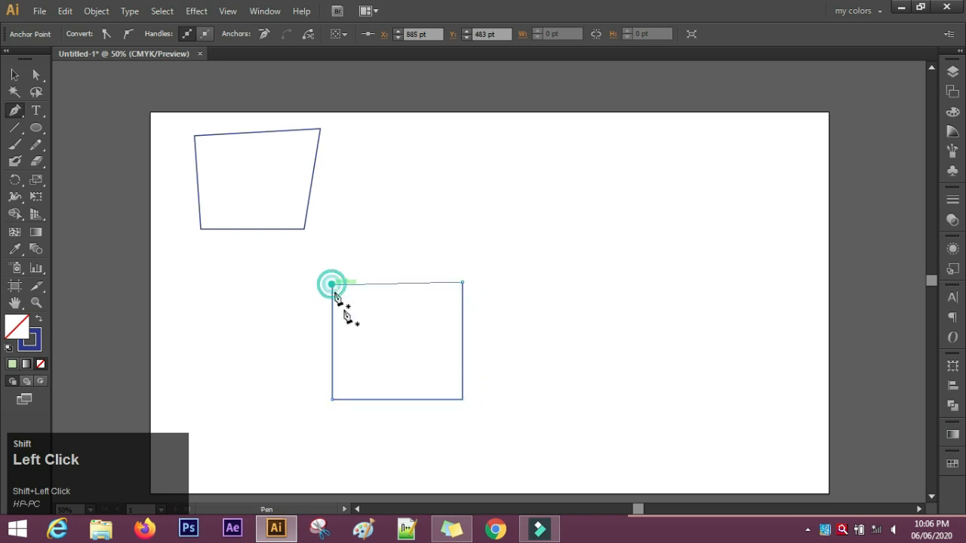
# Step: Undo the last anchors, then place the upper-right corner level with the starting anchor and close the rectangle
pyautogui.hotkey('ctrl', 'z')
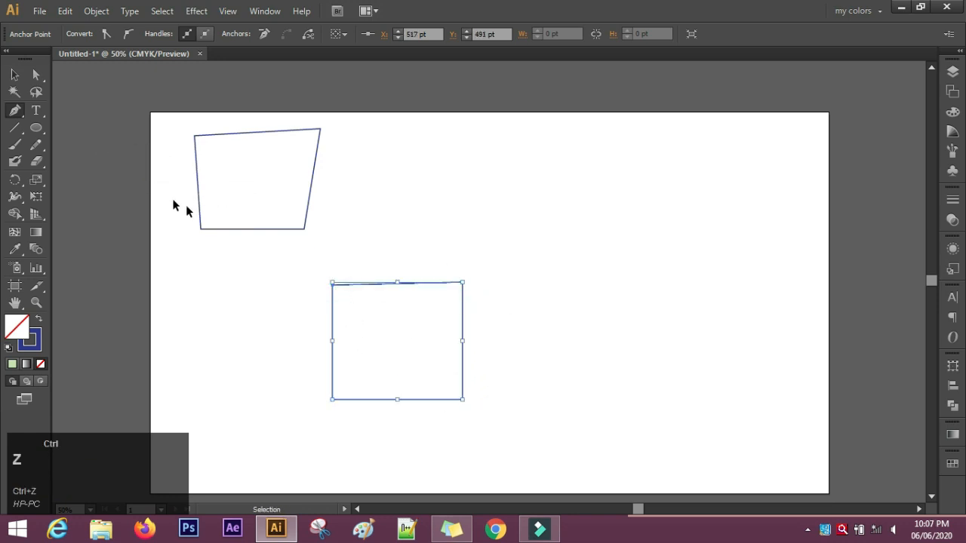
pyautogui.keyDown('shift'); pyautogui.click(461, 286); pyautogui.keyUp('shift')
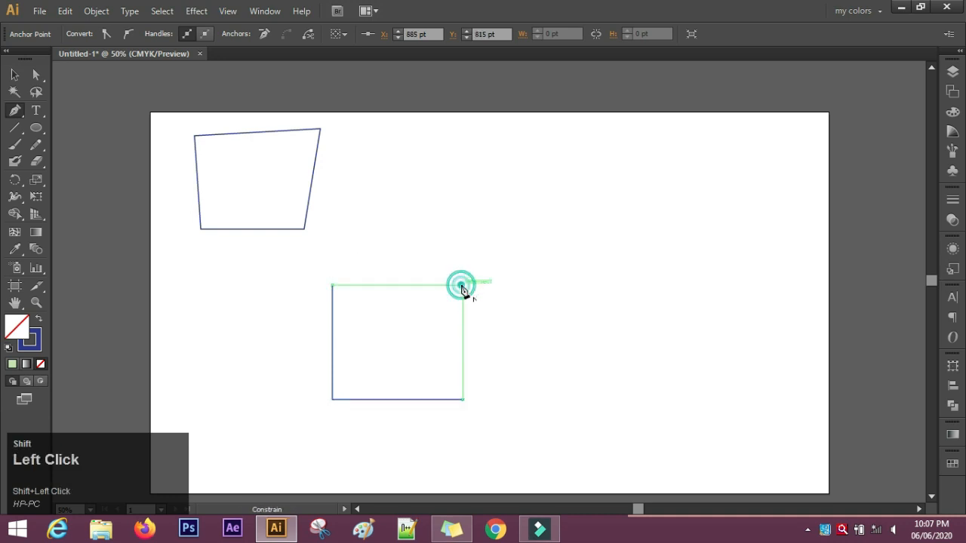
pyautogui.click(332, 285)
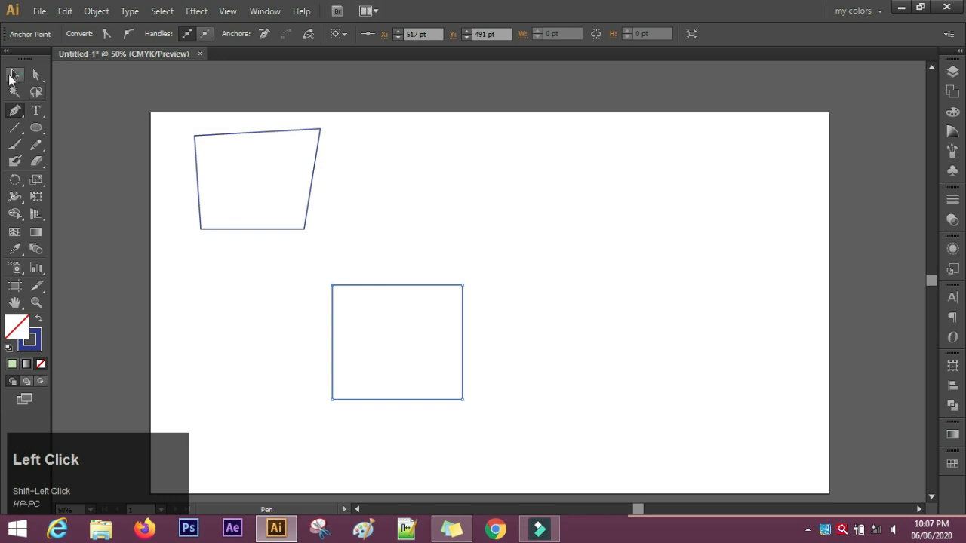
# Step: Move the rectangle to the upper-right area of the artboard and deselect it
pyautogui.click(13, 75)
pyautogui.moveTo(241, 274); pyautogui.dragTo(673, 231)
pyautogui.click(651, 325)
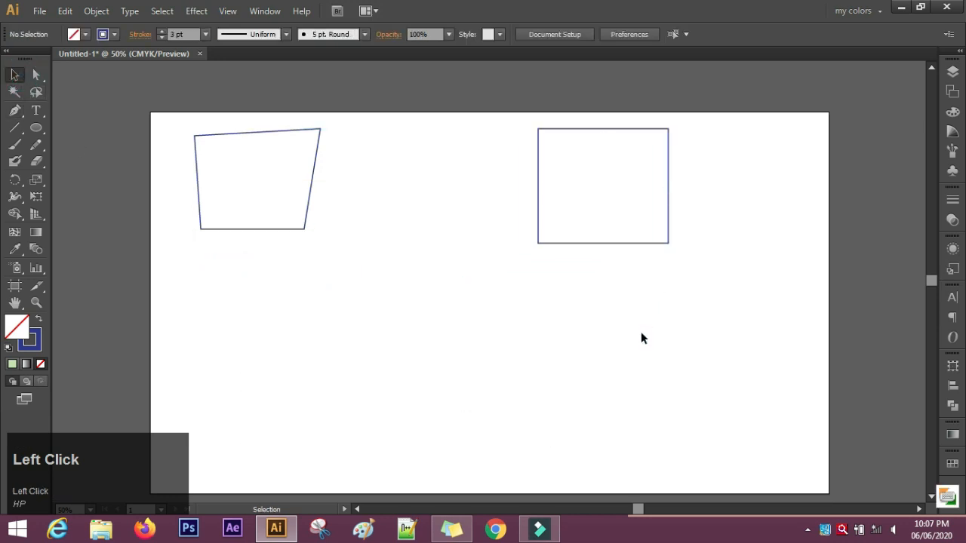
pyautogui.moveTo(705, 305); pyautogui.dragTo(612, 227)
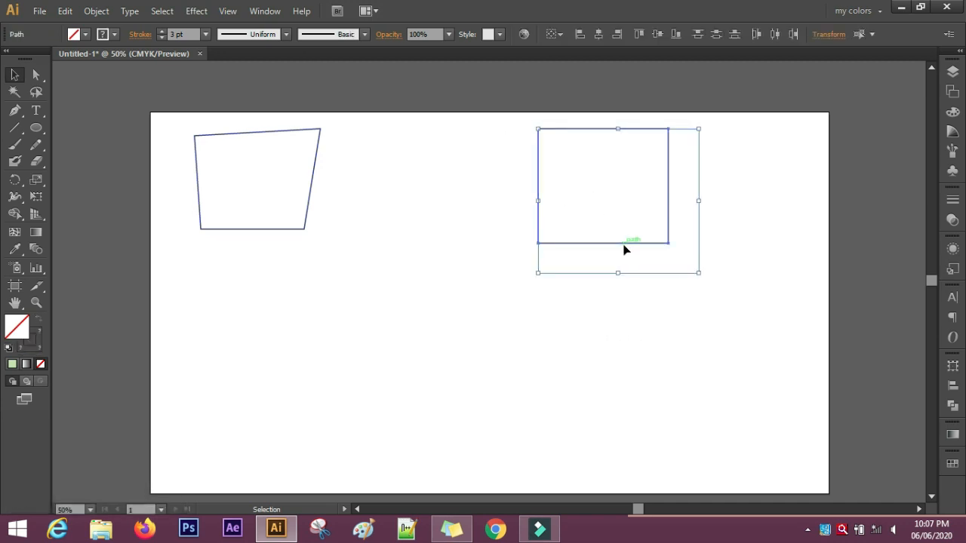
pyautogui.click(671, 325)
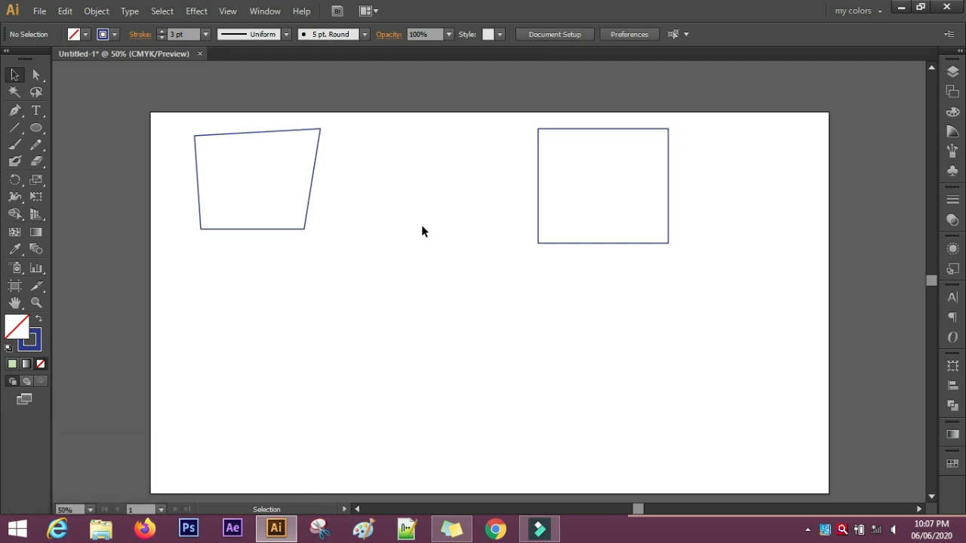
pyautogui.moveTo(716, 313); pyautogui.dragTo(469, 128)
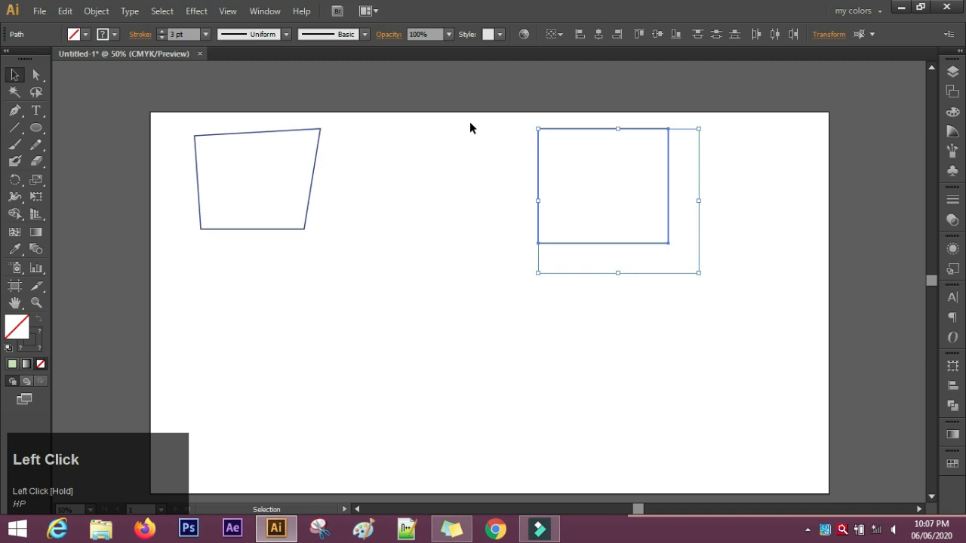
pyautogui.click(594, 391)
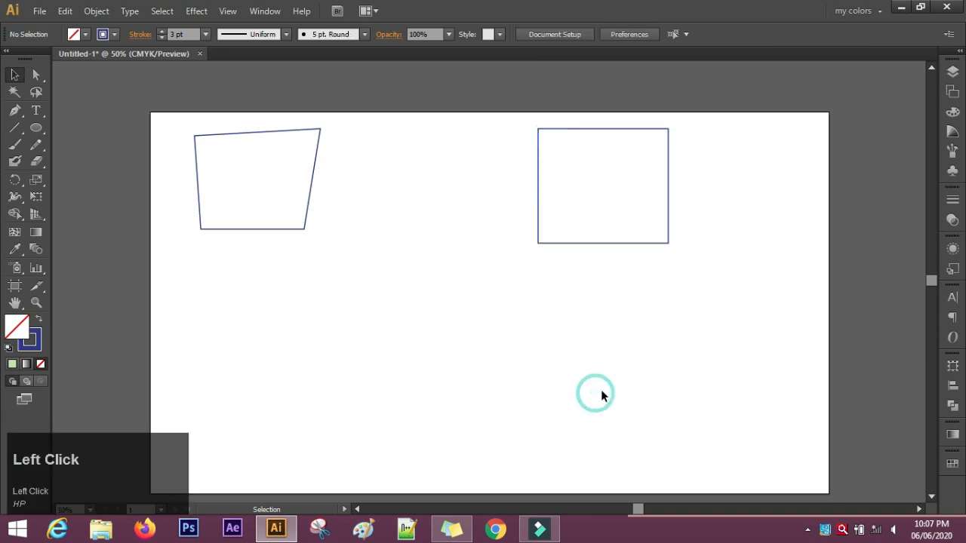
# Step: Fill the rectangle with the solid blue colour used for its stroke
pyautogui.click(591, 197)
pyautogui.moveTo(728, 246); pyautogui.dragTo(572, 157)
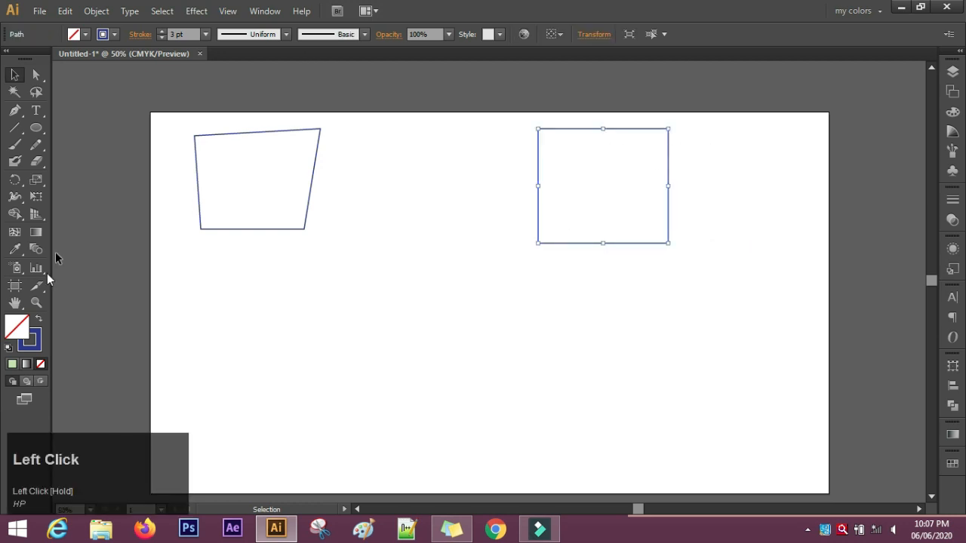
pyautogui.click(32, 344)
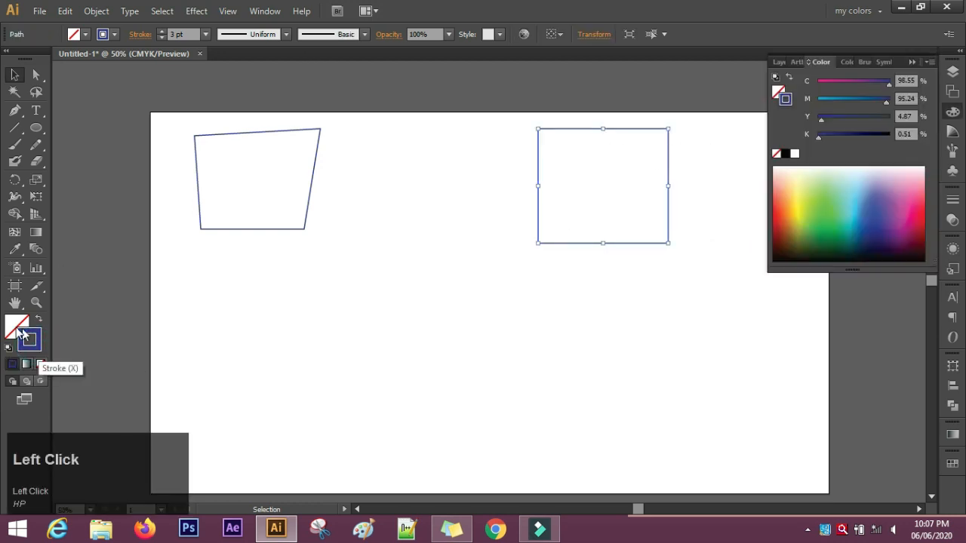
pyautogui.click(20, 334)
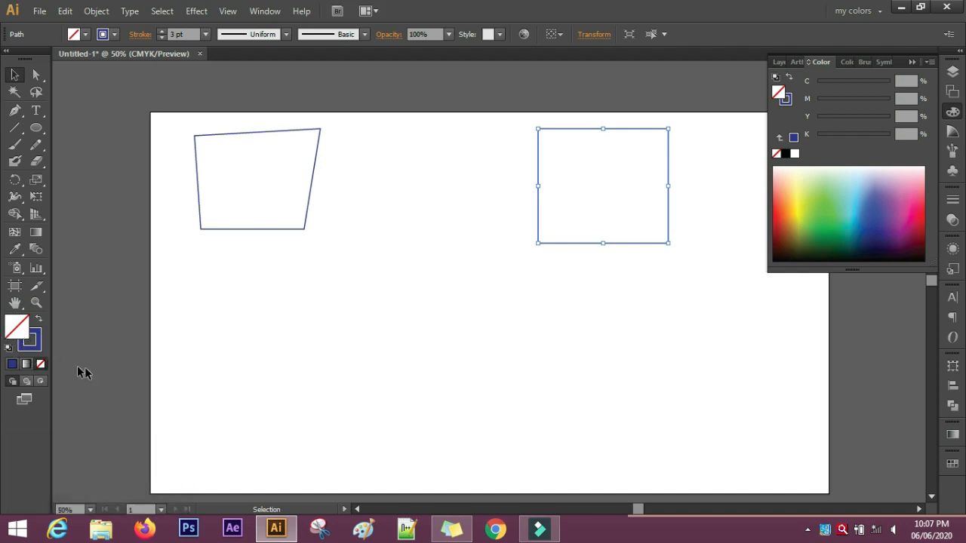
pyautogui.click(18, 328)
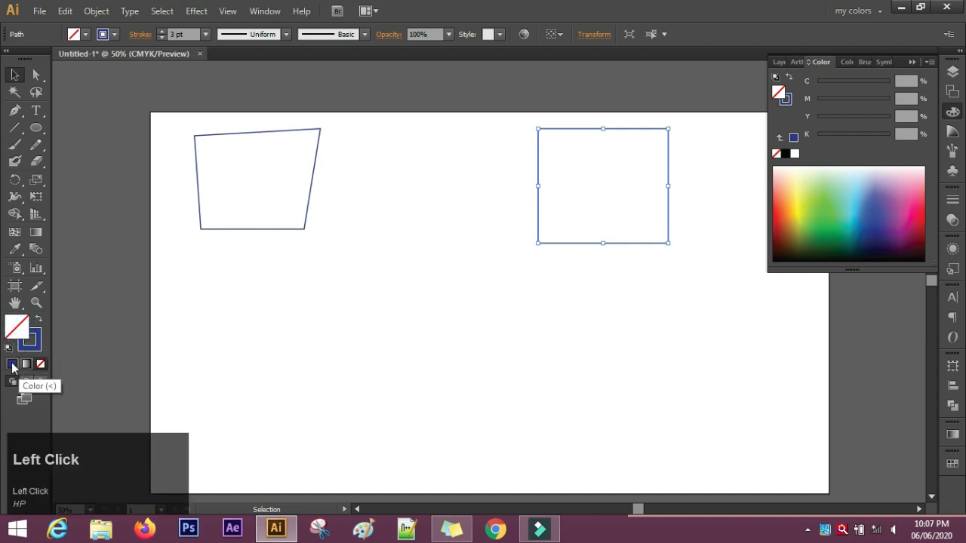
pyautogui.click(11, 366)
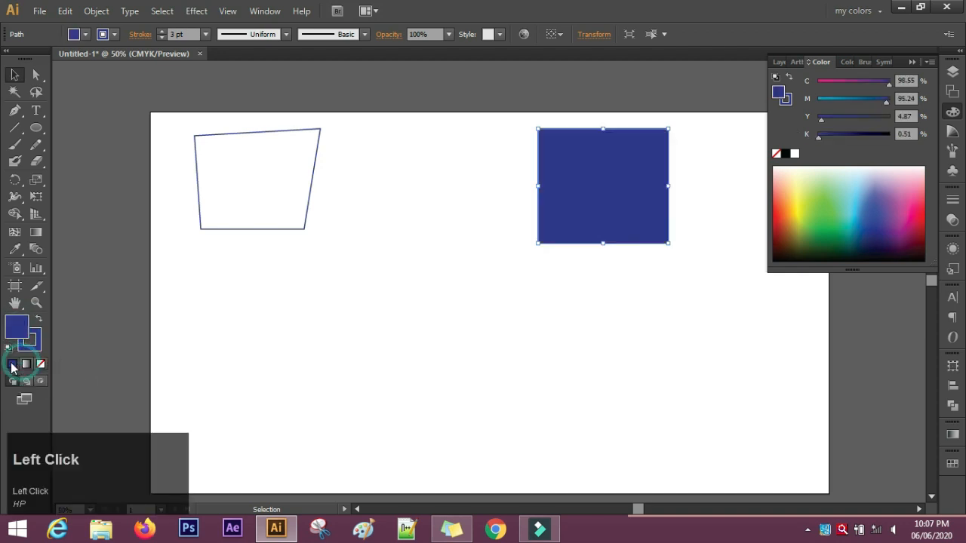
# Step: Set the rectangle's fill to None, keeping only its blue outline, and deselect it
pyautogui.click(538, 274)
pyautogui.moveTo(641, 292); pyautogui.dragTo(515, 106)
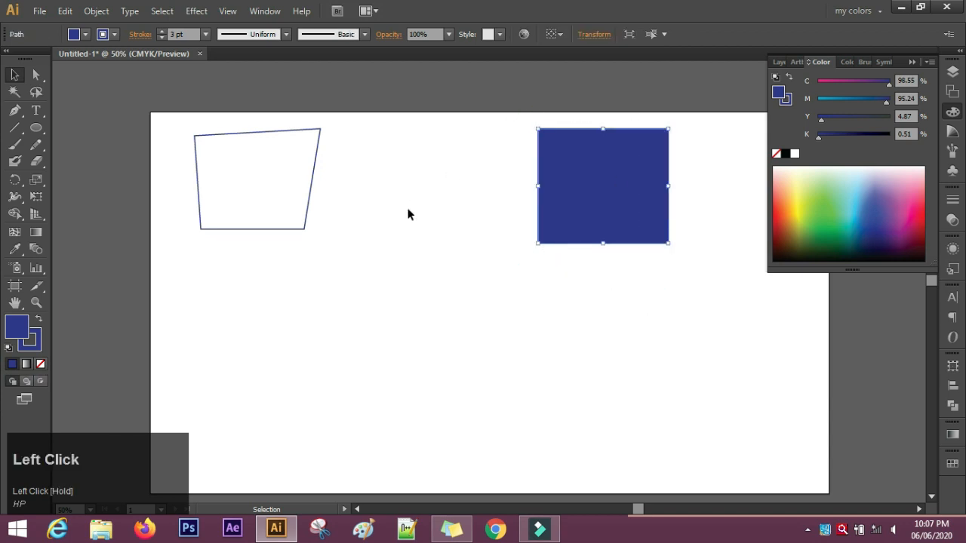
pyautogui.click(18, 328)
pyautogui.click(41, 366)
pyautogui.click(468, 366)
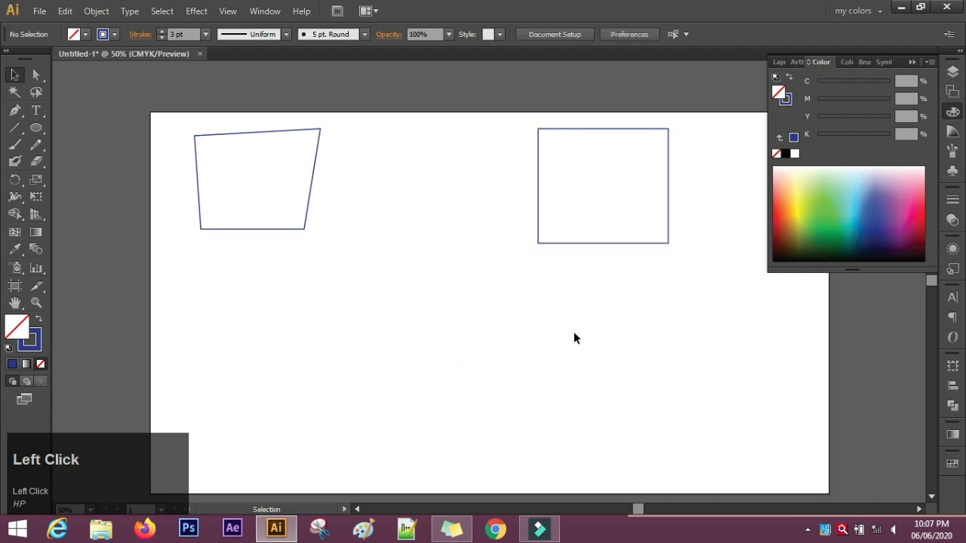
# Step: Pick a pale yellow fill colour (C 1.57, M 0.39, Y 50.98, K 0) with nothing selected
pyautogui.click(21, 365)
pyautogui.click(830, 196)
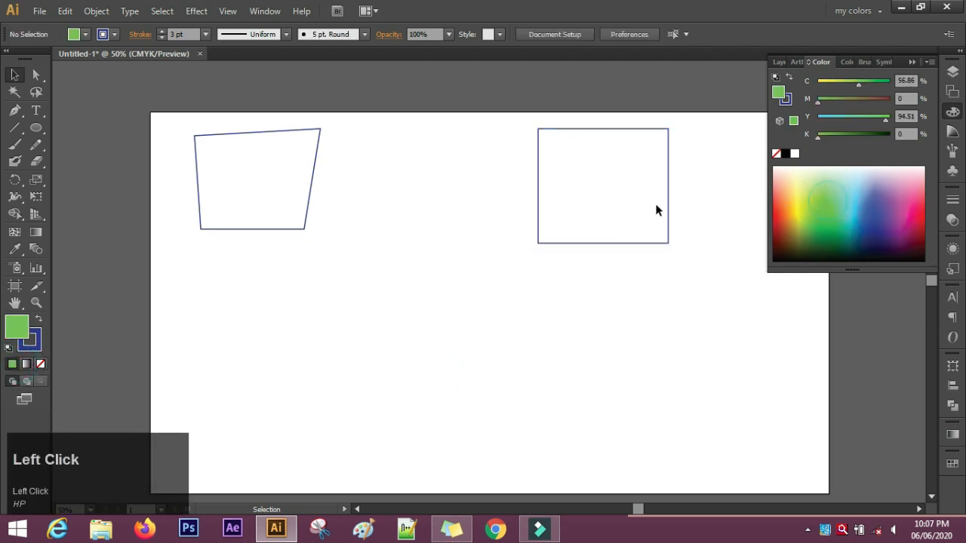
pyautogui.moveTo(814, 205); pyautogui.dragTo(799, 178)
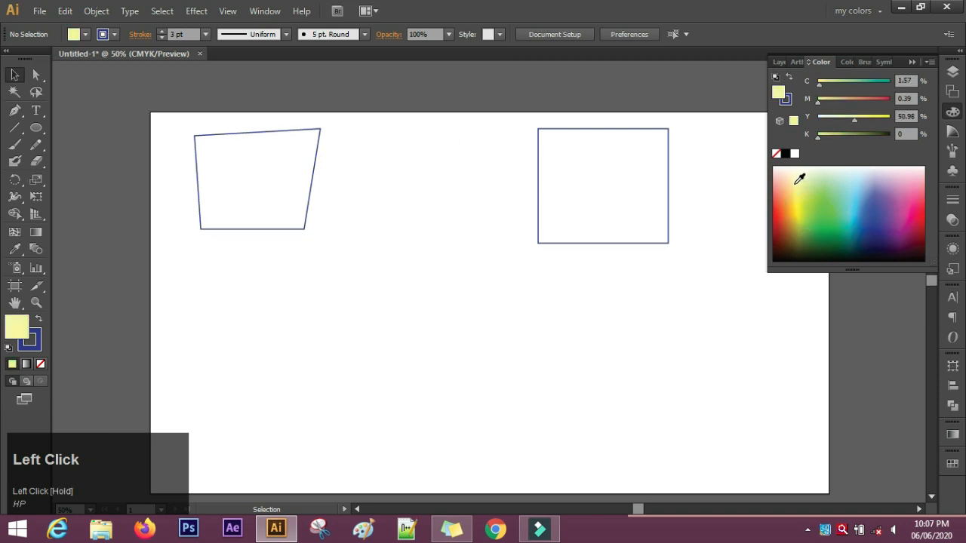
# Step: Set the rectangle's stroke to light yellow (C 4.31, M 0, Y 77.25, K 0), leaving its fill at None, and deselect it
pyautogui.click(15, 76)
pyautogui.click(381, 303)
pyautogui.moveTo(639, 330); pyautogui.dragTo(511, 113)
pyautogui.click(14, 331)
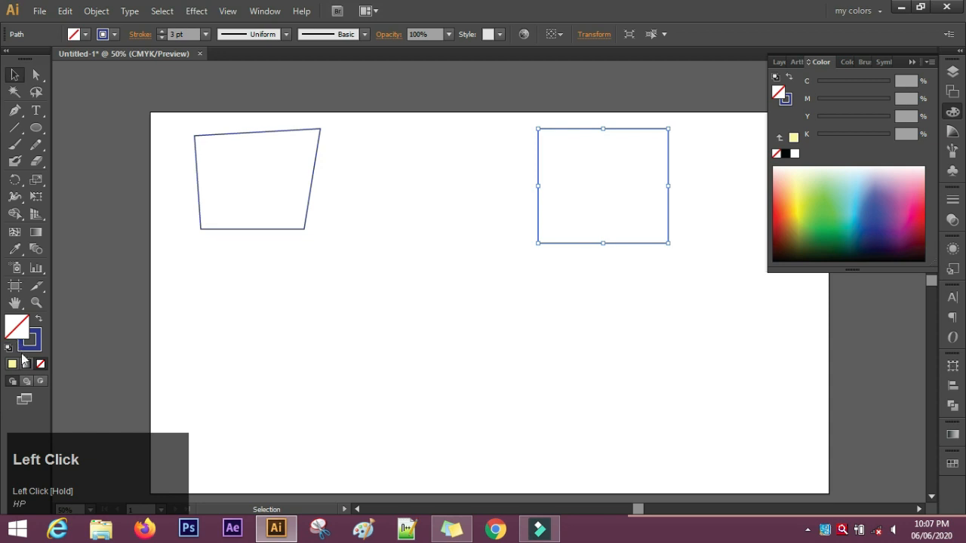
pyautogui.click(32, 344)
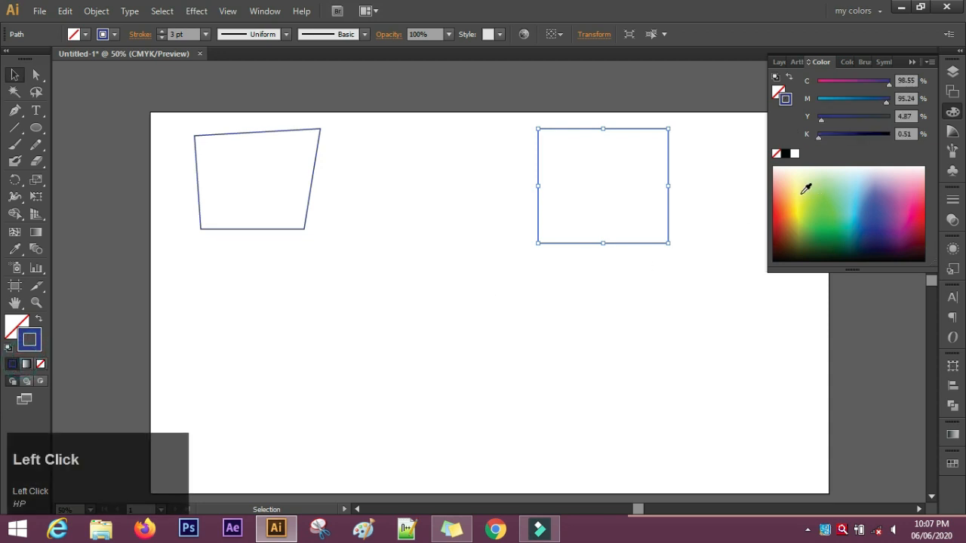
pyautogui.click(802, 194)
pyautogui.click(15, 76)
pyautogui.click(551, 340)
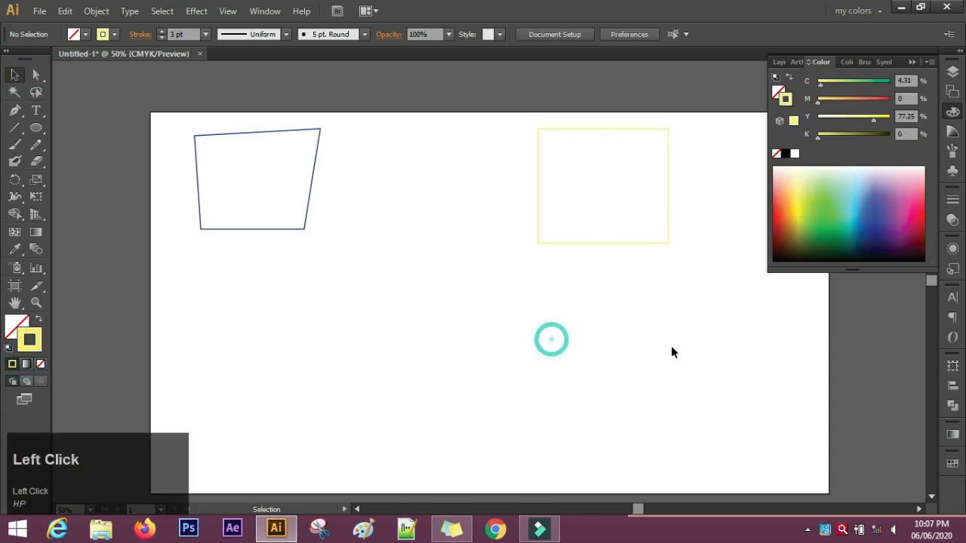
# Step: Move the yellow-outlined rectangle to the middle of the artboard and delete both quadrilaterals
pyautogui.click(594, 243)
pyautogui.moveTo(590, 243); pyautogui.dragTo(475, 340)
pyautogui.click(629, 350)
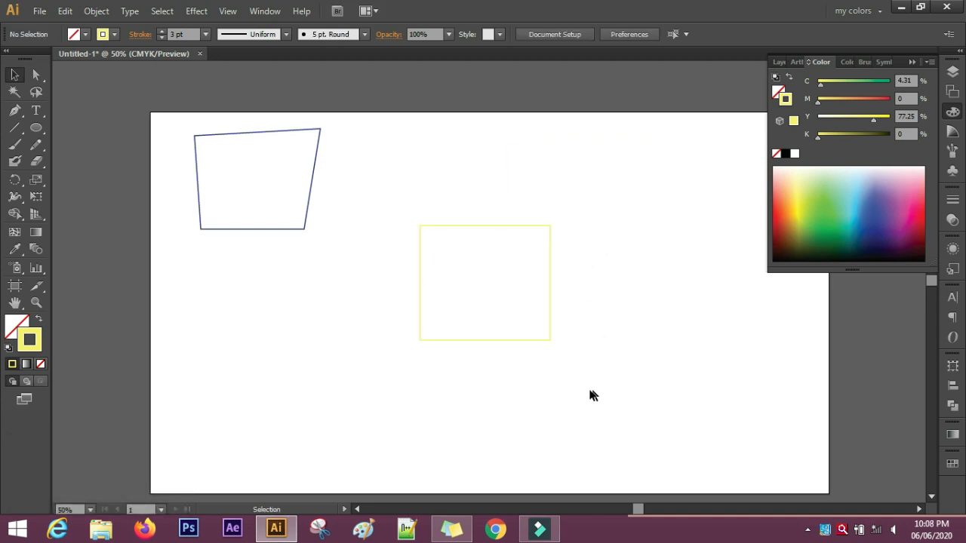
pyautogui.moveTo(589, 394); pyautogui.dragTo(294, 189)
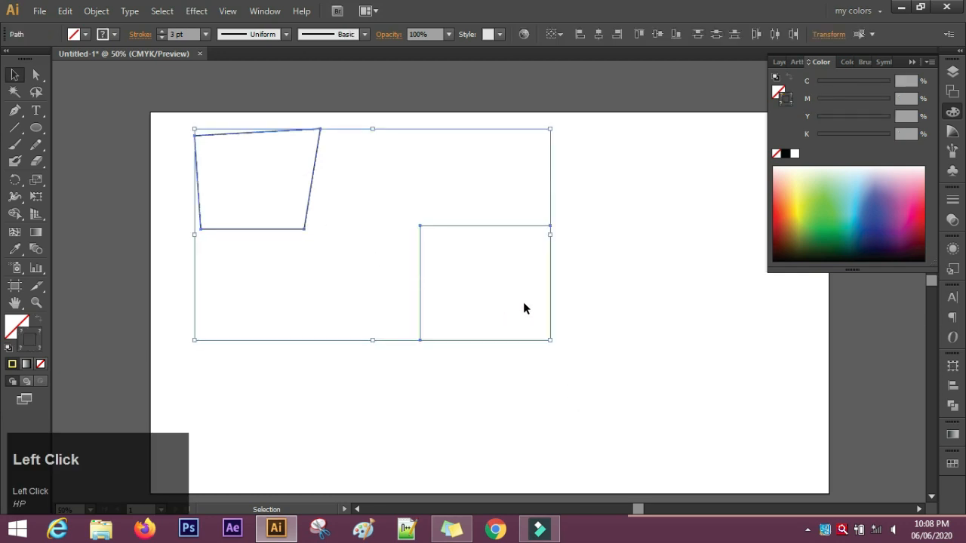
pyautogui.press('Delete')
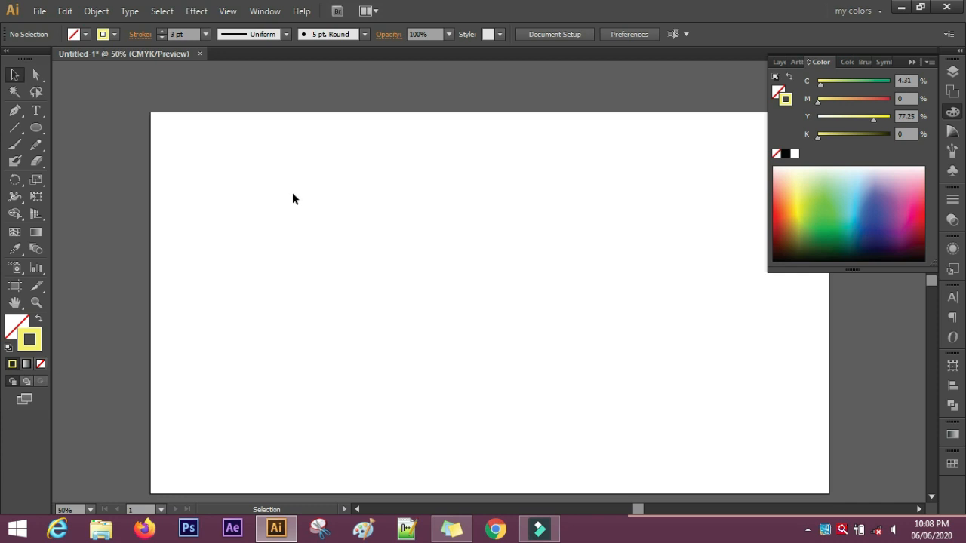
# Step: Draw a curved Pen segment downward, ending in a smooth anchor with horizontal handles at about X 519 pt, Y 715 pt
pyautogui.click(15, 110)
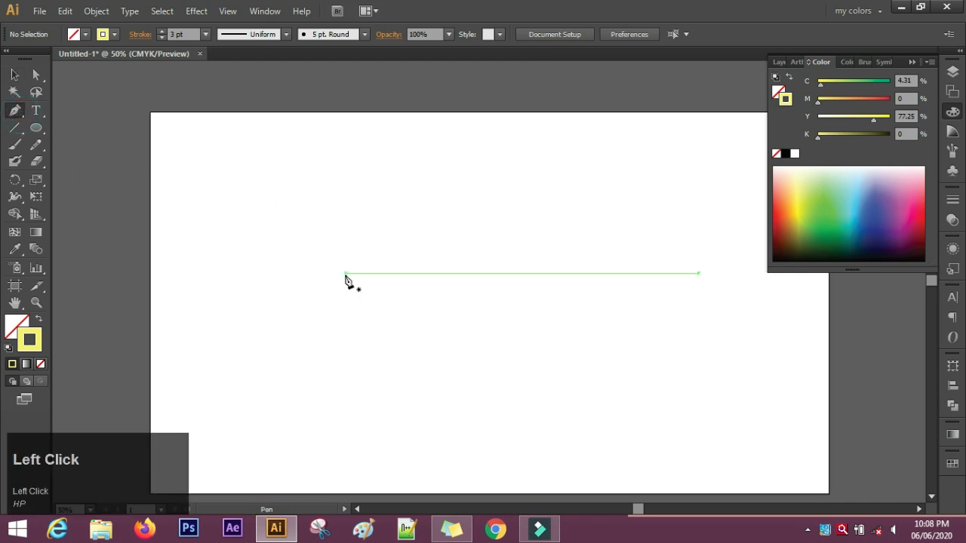
pyautogui.moveTo(324, 221); pyautogui.dragTo(324, 232)
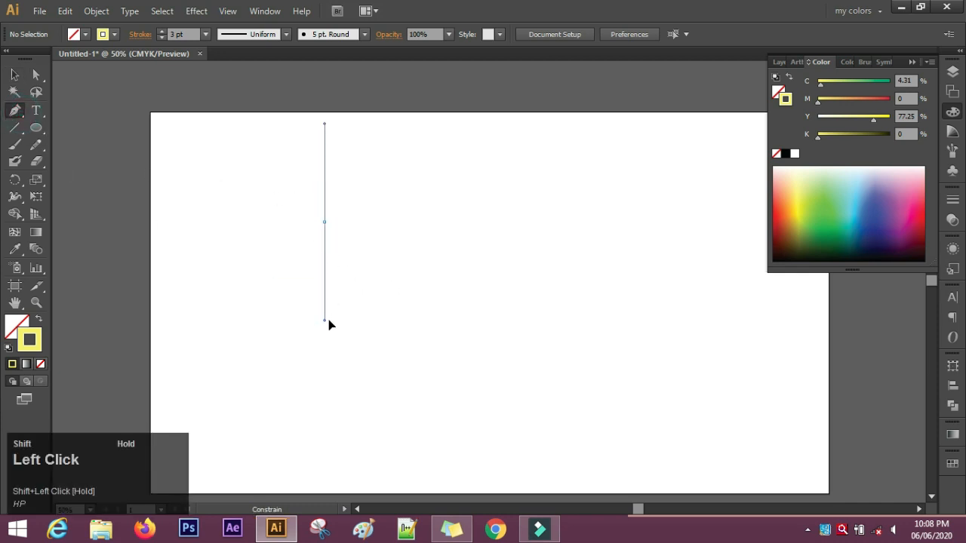
pyautogui.hotkey('ctrl', 'z')
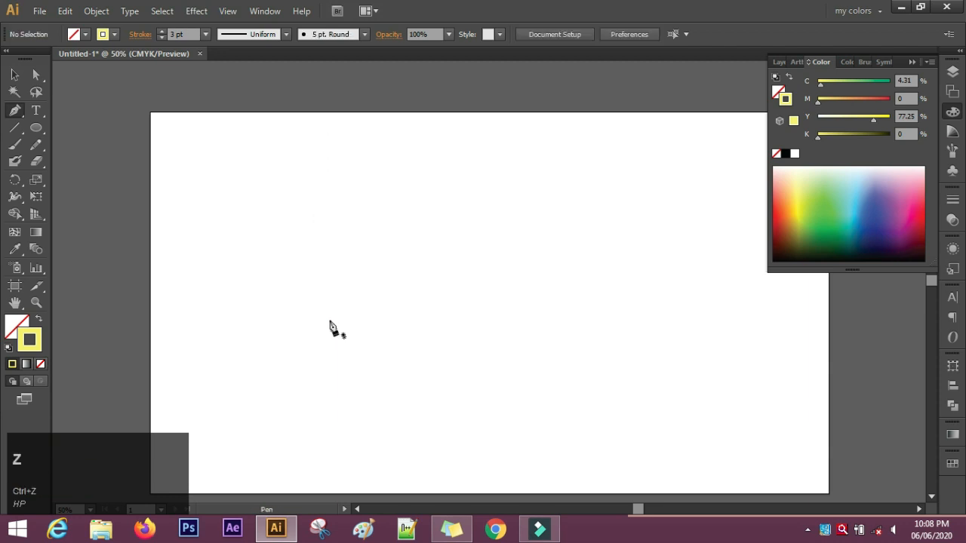
pyautogui.click(333, 209)
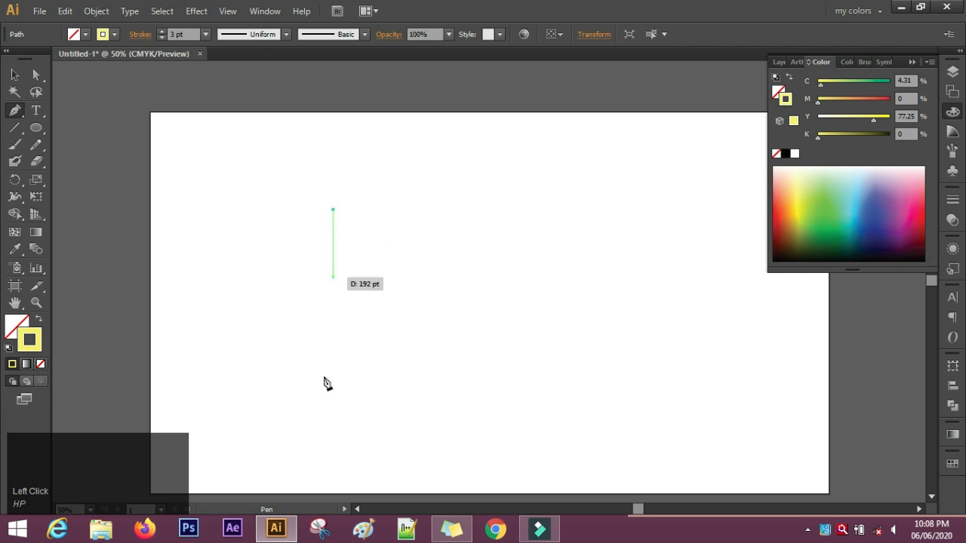
pyautogui.moveTo(335, 365); pyautogui.dragTo(249, 364)
# Step: Select the curved segment and delete it from the artboard
pyautogui.click(14, 73)
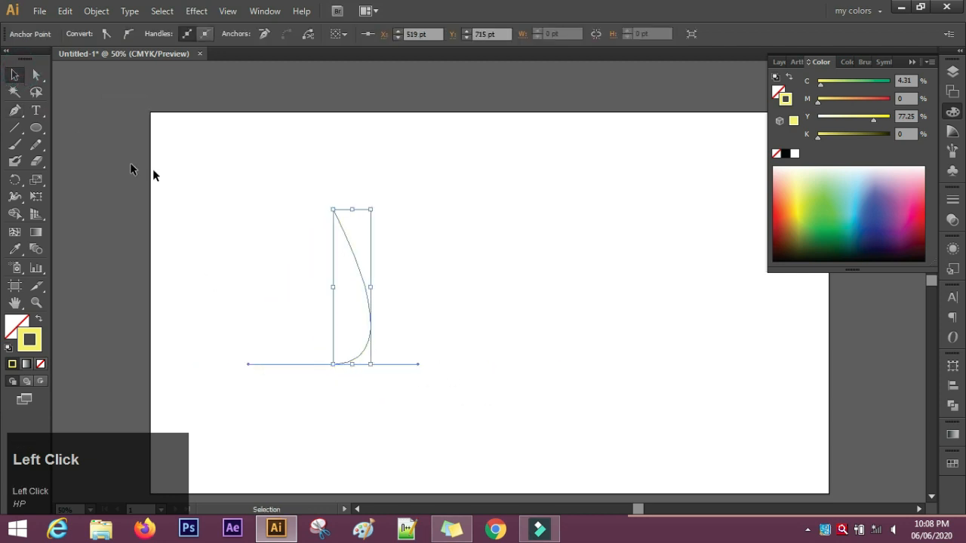
pyautogui.moveTo(198, 153); pyautogui.dragTo(371, 359)
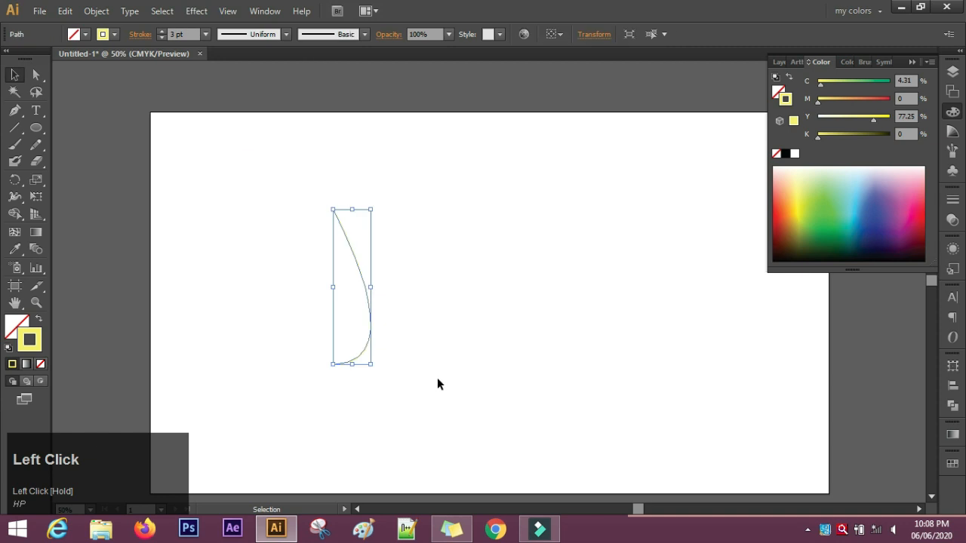
pyautogui.press('Delete')
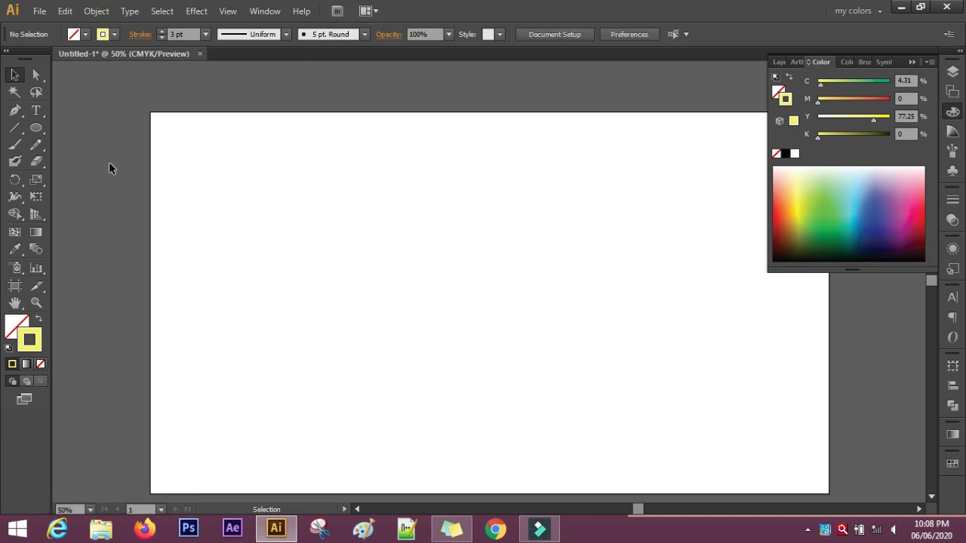
# Step: Try a curved Pen segment running rightward across the artboard and undo all of its anchors
pyautogui.click(15, 110)
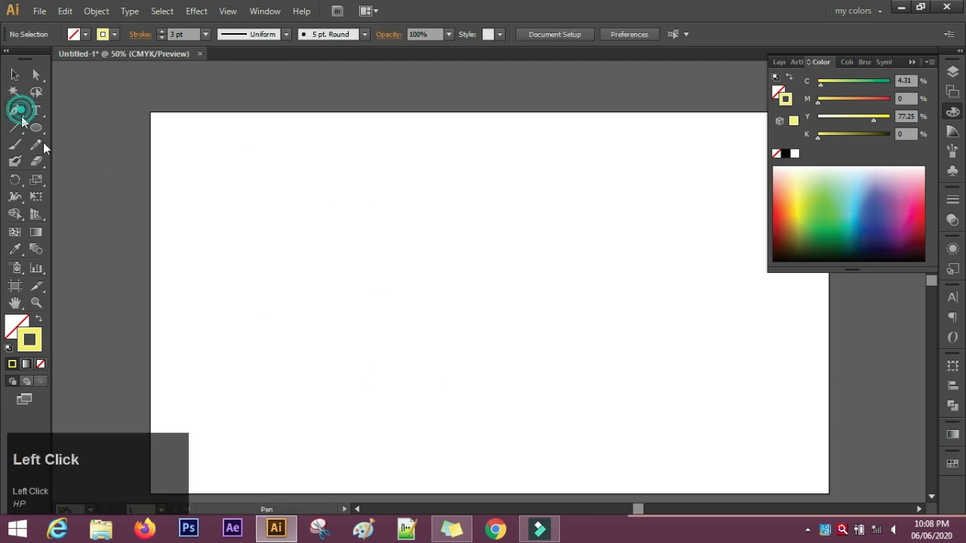
pyautogui.click(259, 233)
pyautogui.moveTo(471, 274); pyautogui.dragTo(556, 395)
pyautogui.hotkey('ctrl', 'z')
pyautogui.hotkey('ctrl', 'z')
pyautogui.hotkey('ctrl', 'z')
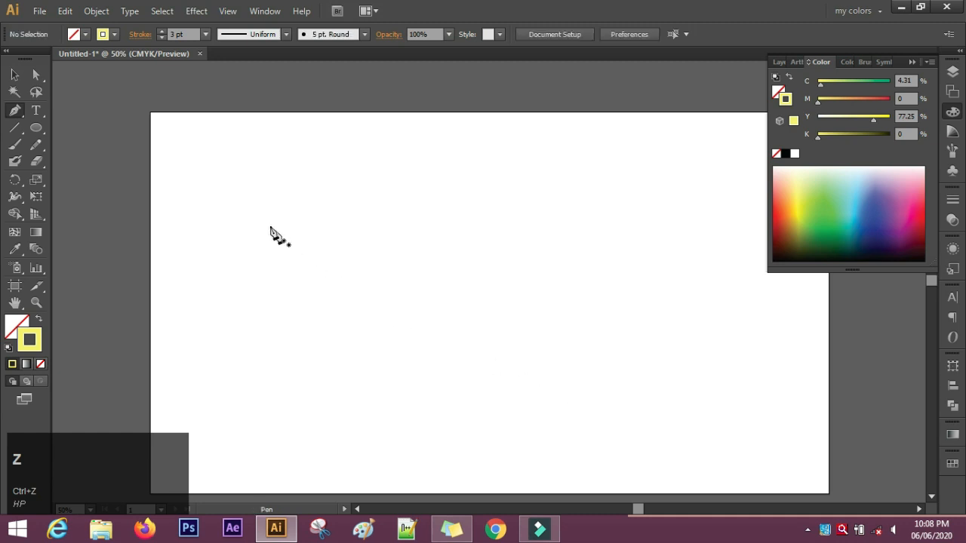
# Step: Draw an upward-bulging Pen arc from the artboard's upper left to a smooth anchor at about X 1017 pt, Y 373 pt
pyautogui.click(241, 214)
pyautogui.moveTo(508, 244); pyautogui.dragTo(647, 347)
# Step: Try continuing the arc with curved segments to the right, the lower middle and the upper left, undoing each attempt
pyautogui.moveTo(735, 225); pyautogui.dragTo(747, 219)
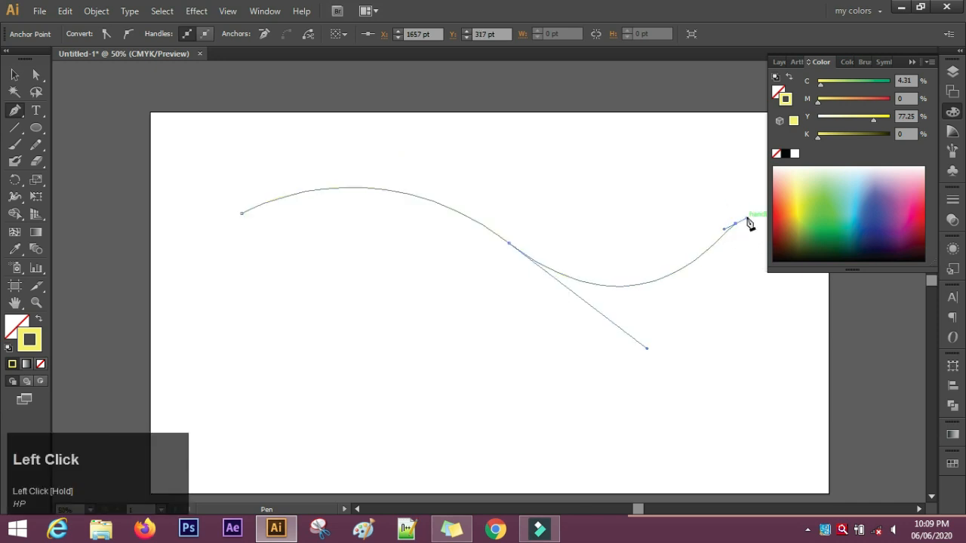
pyautogui.hotkey('ctrl', 'z')
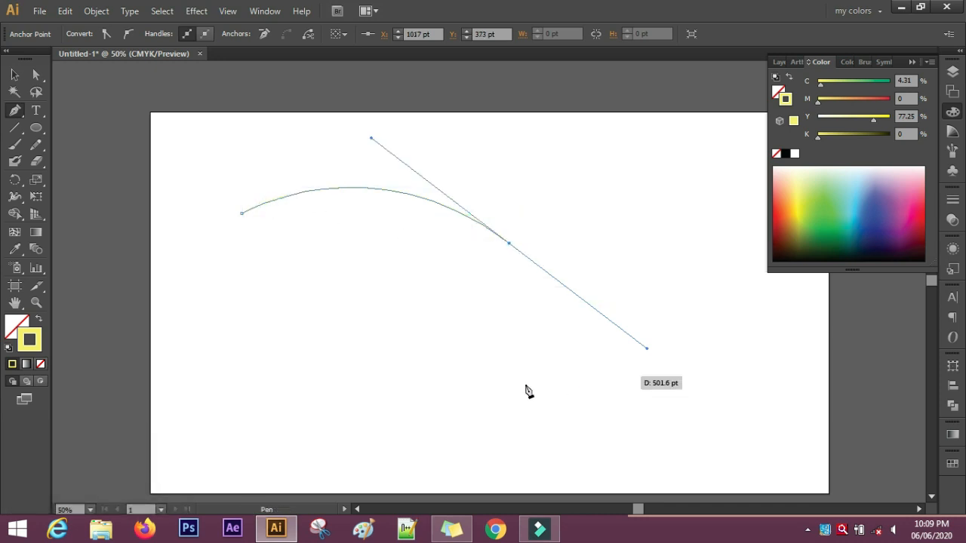
pyautogui.moveTo(398, 417); pyautogui.dragTo(344, 421)
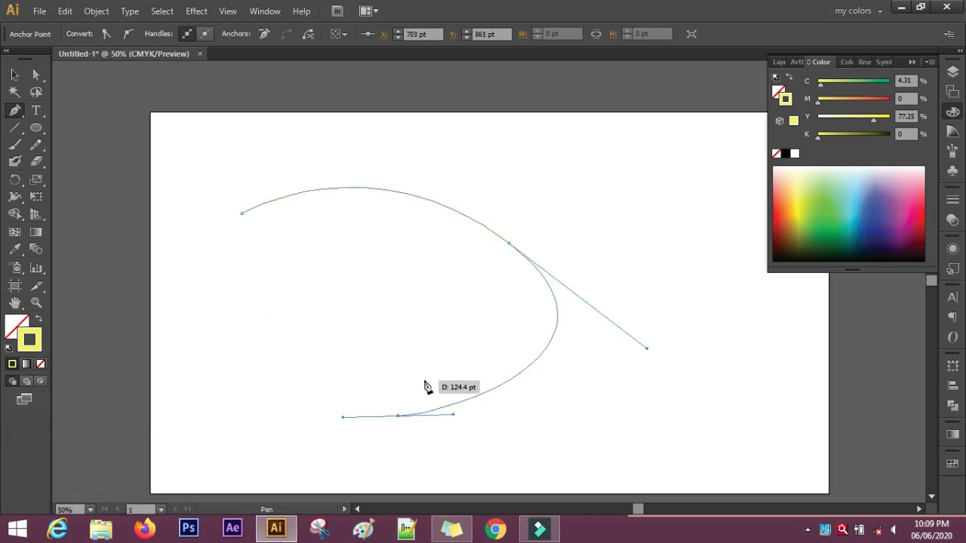
pyautogui.hotkey('ctrl', 'z')
pyautogui.hotkey('ctrl', 'z')
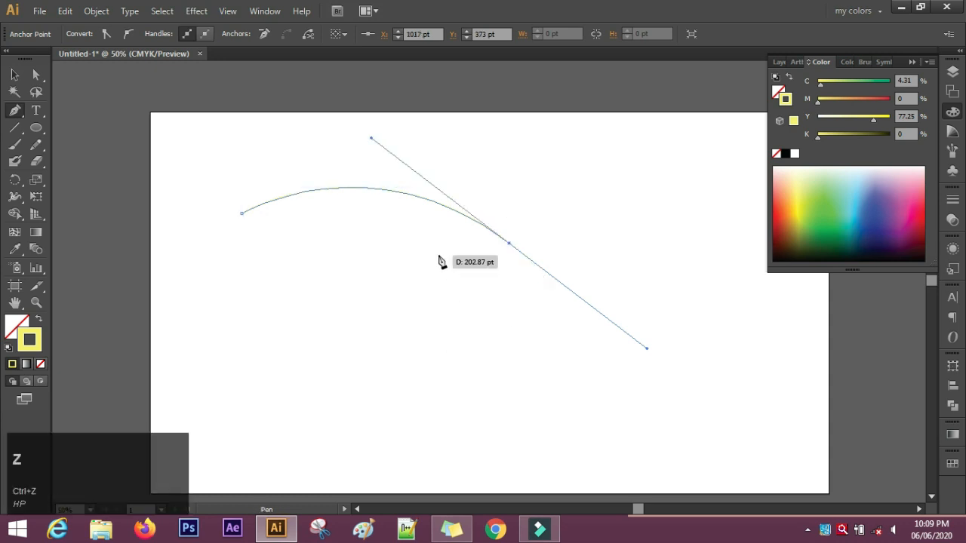
pyautogui.moveTo(241, 164); pyautogui.dragTo(187, 189)
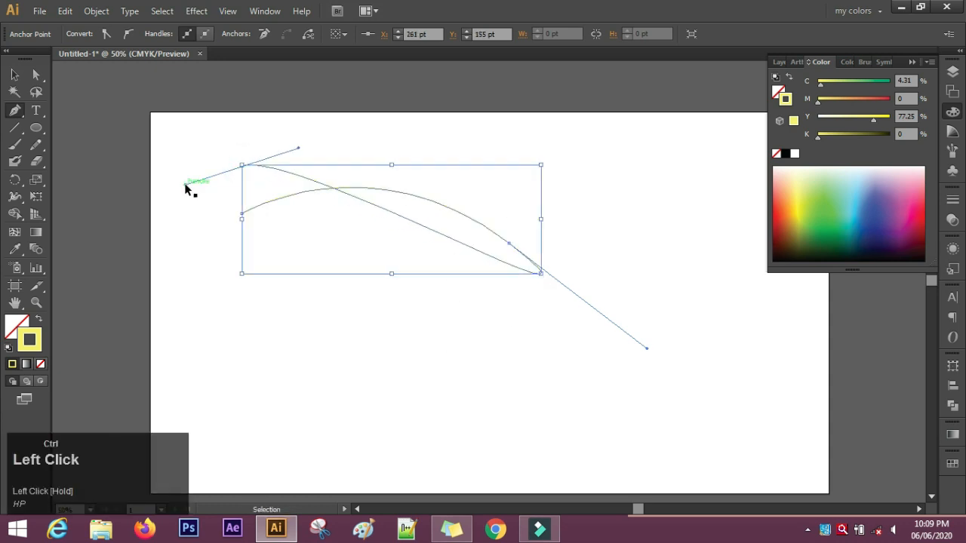
pyautogui.hotkey('ctrl', 'z')
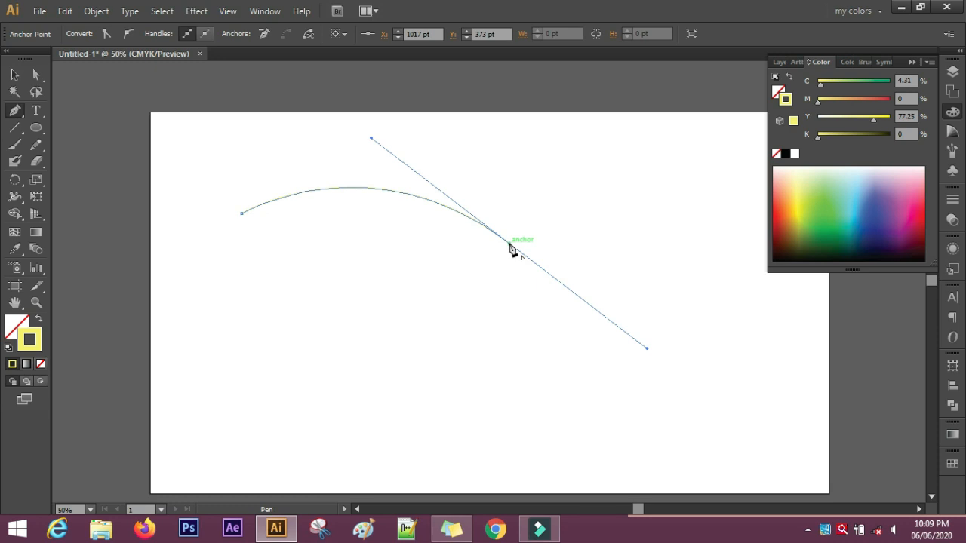
# Step: Remove the outgoing handle from the arc's right end anchor, and undo a straight test segment to the lower left
pyautogui.press('alt')
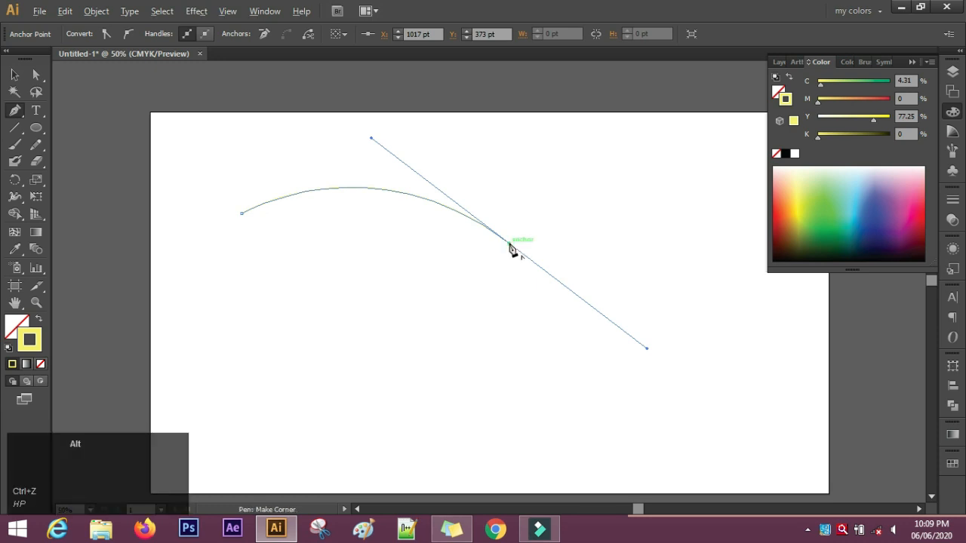
pyautogui.keyDown('alt'); pyautogui.click(510, 246); pyautogui.keyUp('alt')
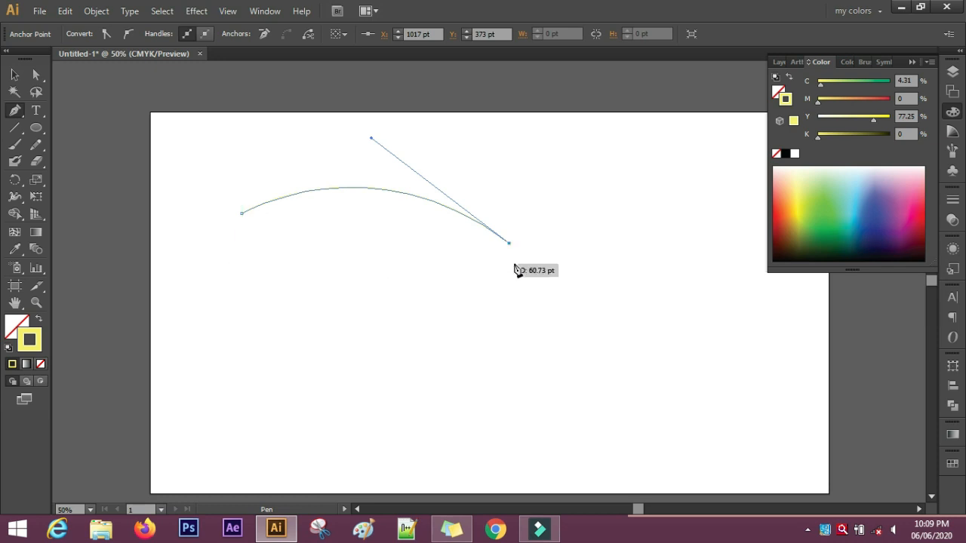
pyautogui.click(207, 423)
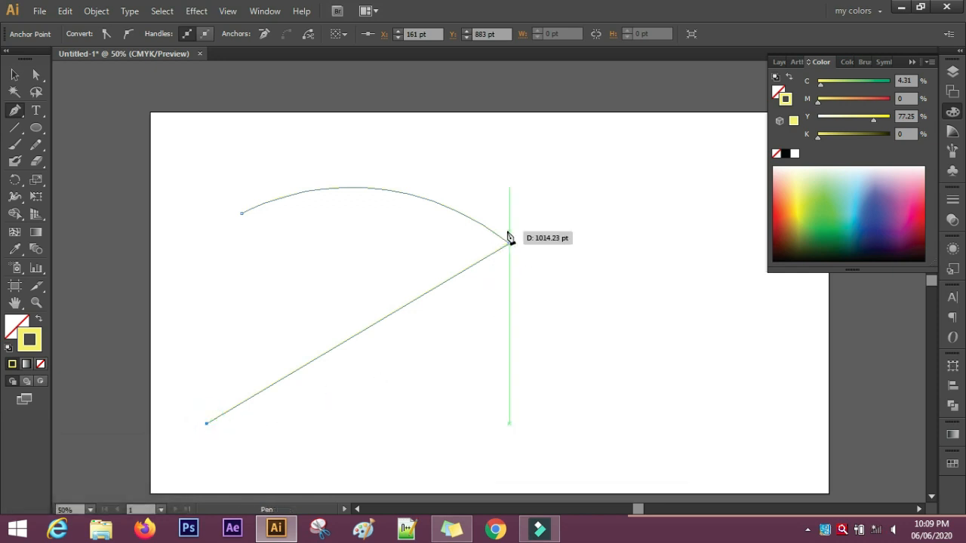
pyautogui.hotkey('ctrl', 'z')
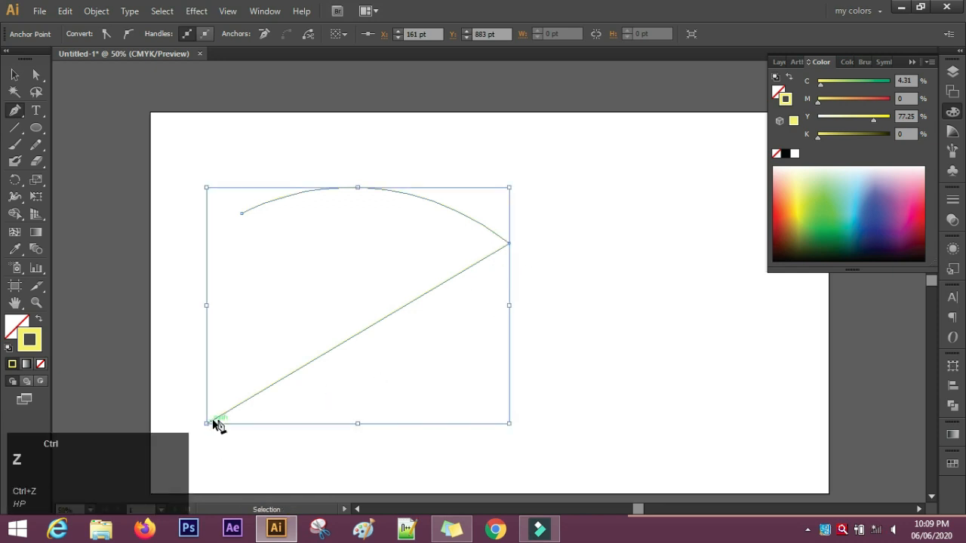
# Step: Close the crescent with a lower arc back to about X 247 pt, Y 395 pt and a straight edge to the starting anchor
pyautogui.click(236, 251)
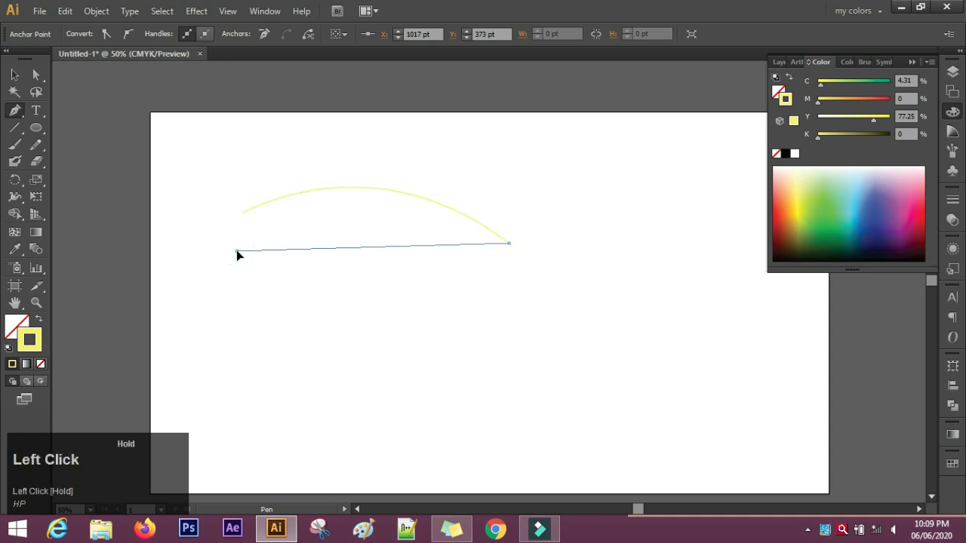
pyautogui.moveTo(236, 251); pyautogui.dragTo(92, 336)
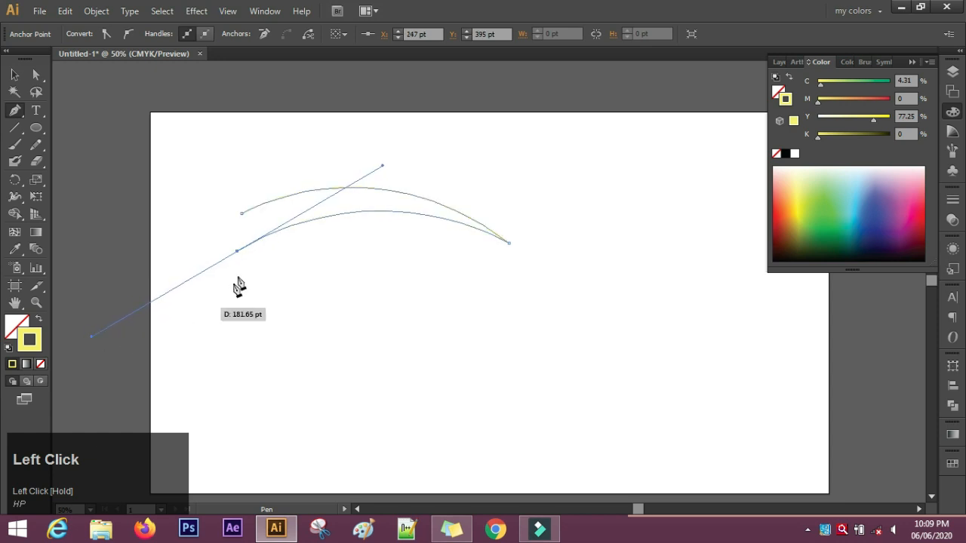
pyautogui.moveTo(237, 258); pyautogui.dragTo(238, 255)
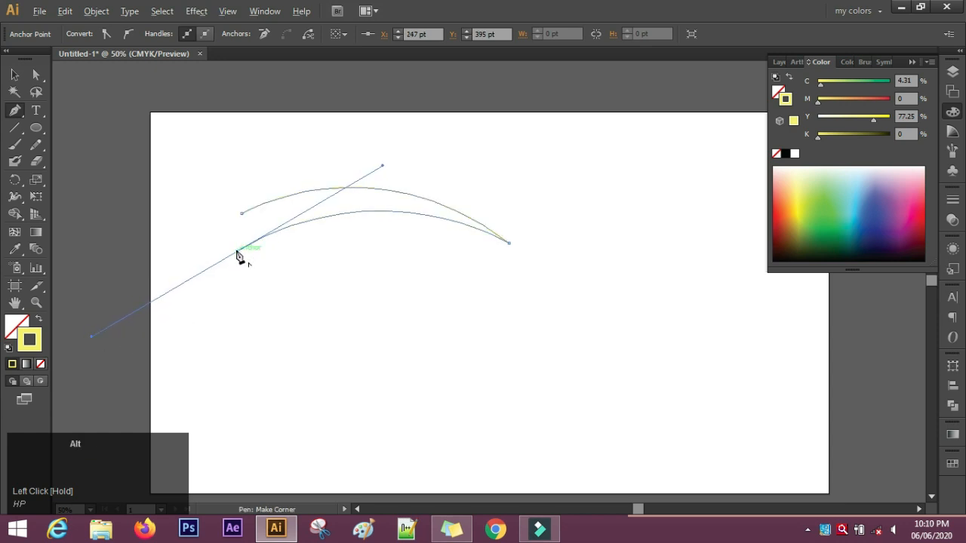
pyautogui.keyDown('alt'); pyautogui.click(238, 252); pyautogui.keyUp('alt')
pyautogui.click(241, 215)
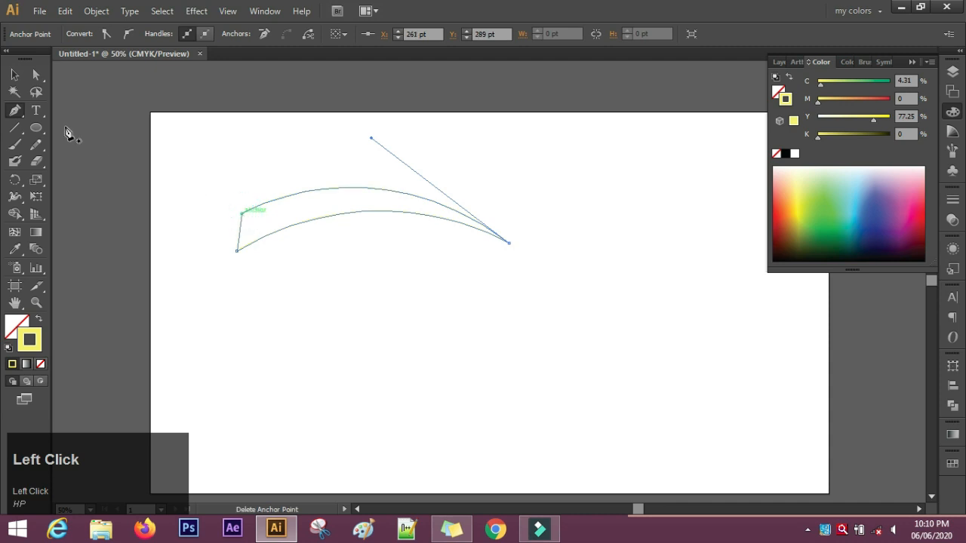
# Step: Set the crescent's stroke to green (C 66.67, M 0, Y 100, K 0) and deselect it
pyautogui.click(807, 215)
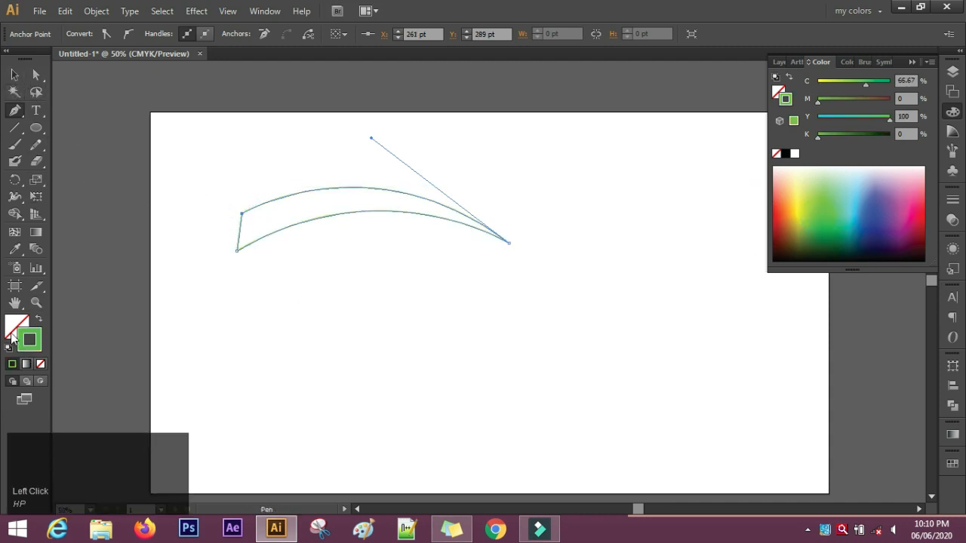
pyautogui.click(15, 74)
pyautogui.click(400, 317)
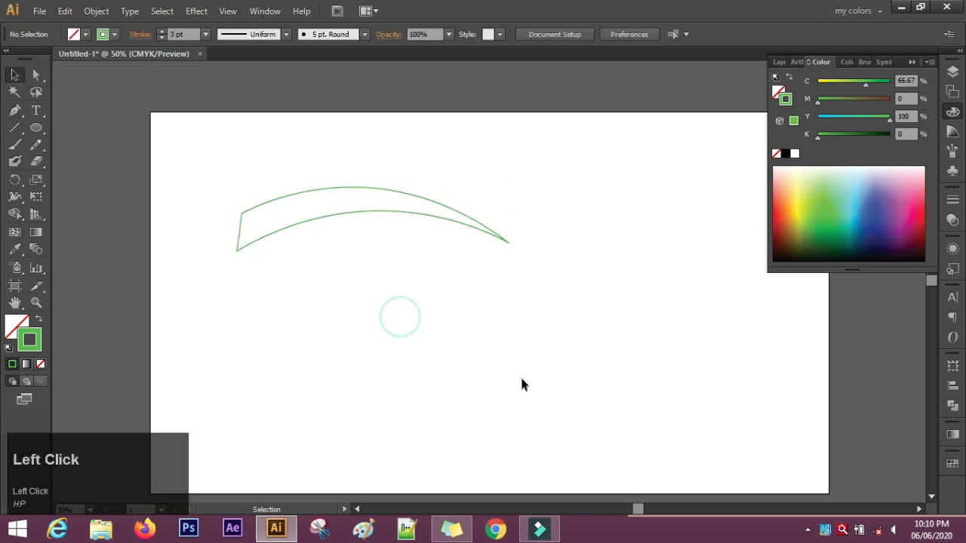
# Step: Rotate the crescent about 90° counterclockwise so its pointed tip faces up, and keep it selected
pyautogui.moveTo(520, 377); pyautogui.dragTo(371, 194)
pyautogui.click(285, 201)
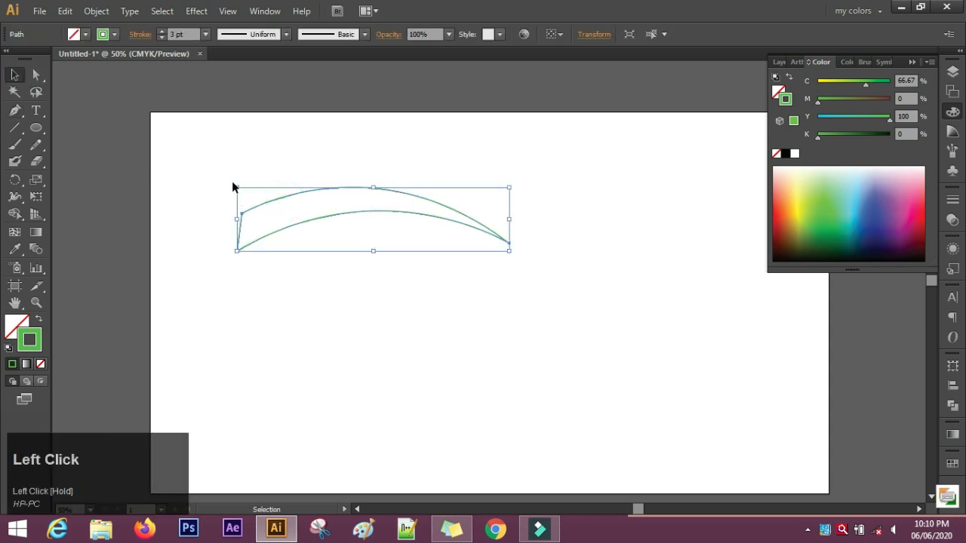
pyautogui.moveTo(230, 180); pyautogui.dragTo(355, 354)
pyautogui.click(463, 340)
pyautogui.moveTo(360, 281); pyautogui.dragTo(491, 367)
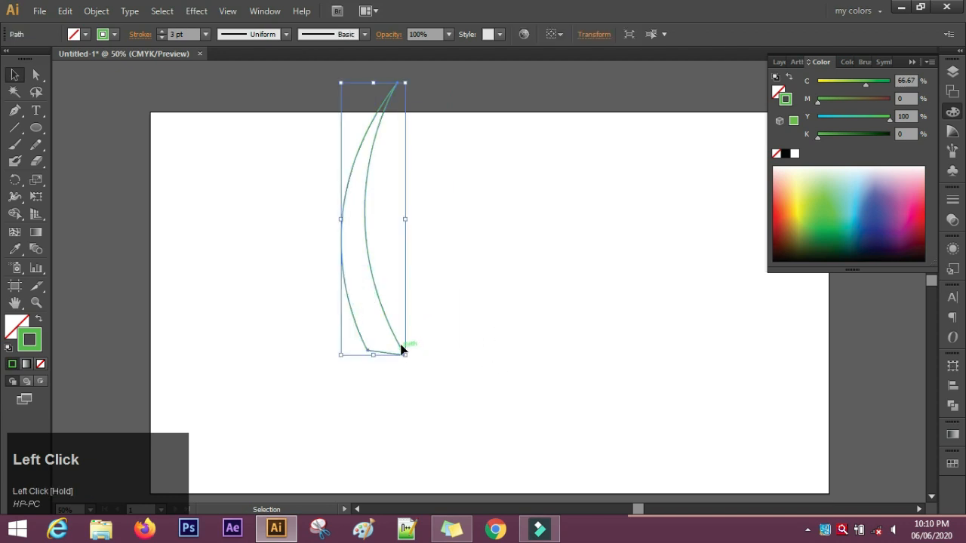
# Step: Move the green crescent to the middle of the artboard, deselect it, and delete it
pyautogui.moveTo(400, 347); pyautogui.dragTo(578, 425)
pyautogui.click(655, 399)
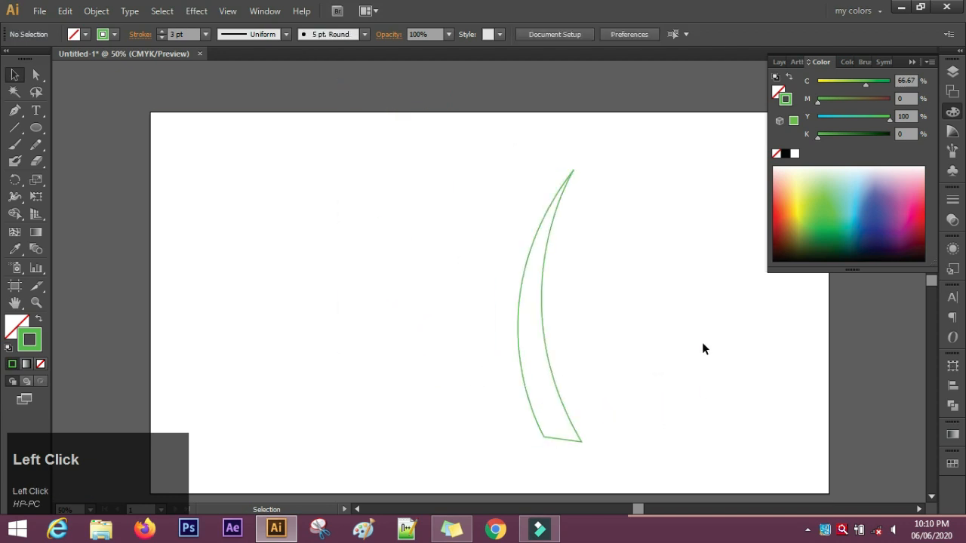
pyautogui.moveTo(692, 344); pyautogui.dragTo(439, 425)
pyautogui.press('Delete')
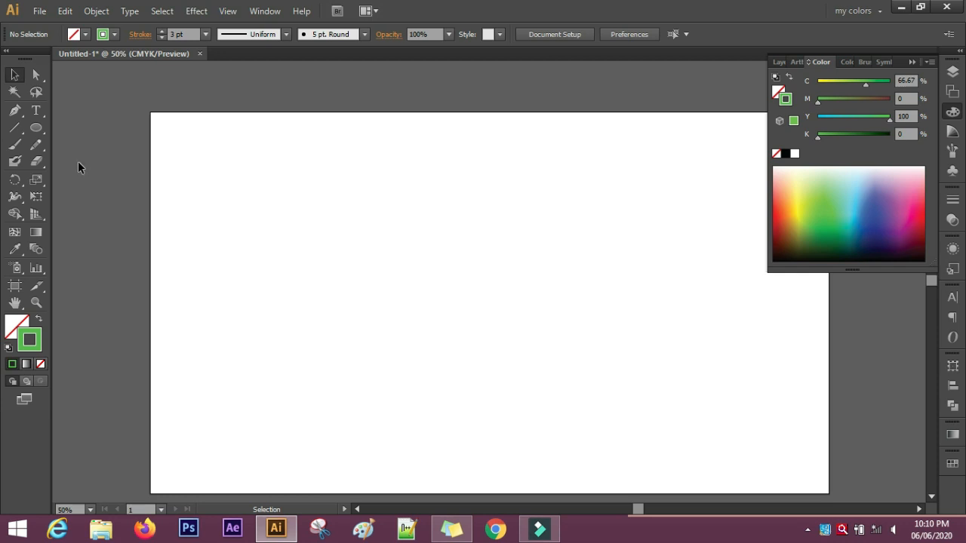
# Step: Draw a closed half-leaf with the Pen tool: an outward left curve ending at X 521 pt, Y 787 pt, outgoing handle removed, and a straight edge back
pyautogui.click(14, 111)
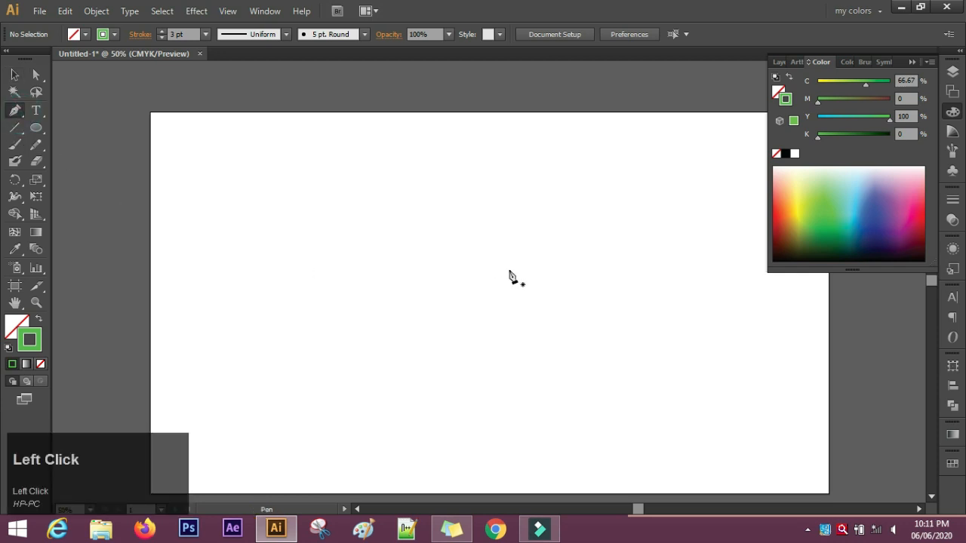
pyautogui.click(322, 164)
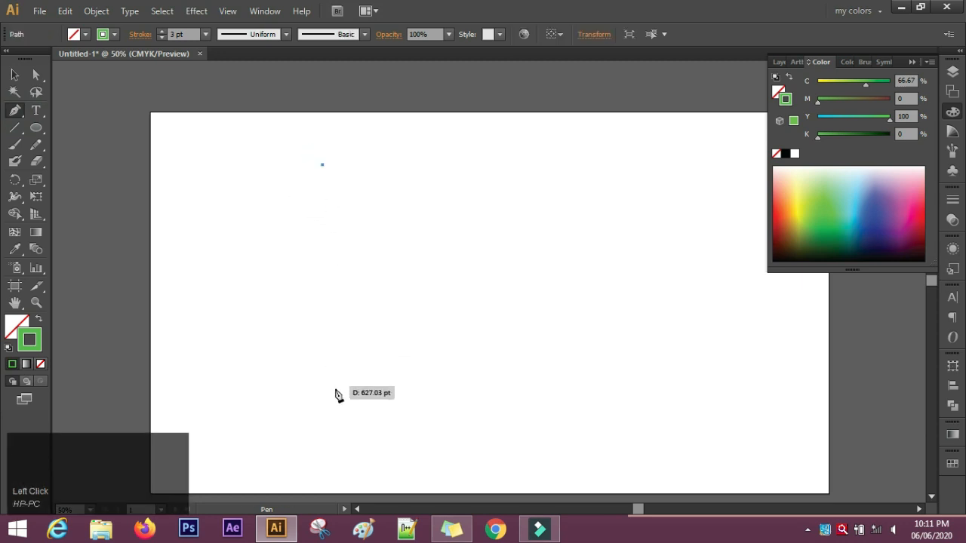
pyautogui.moveTo(333, 389); pyautogui.dragTo(500, 439)
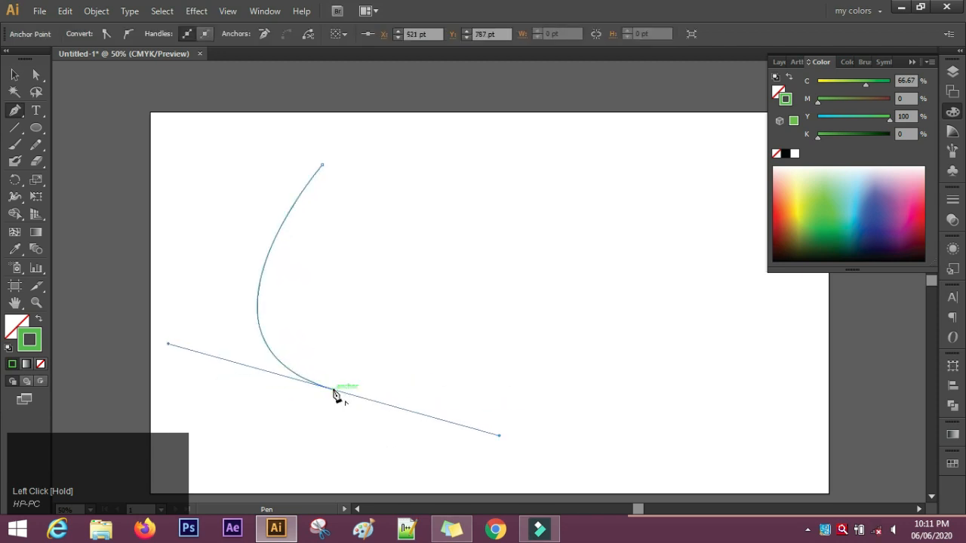
pyautogui.keyDown('alt'); pyautogui.click(334, 393); pyautogui.keyUp('alt')
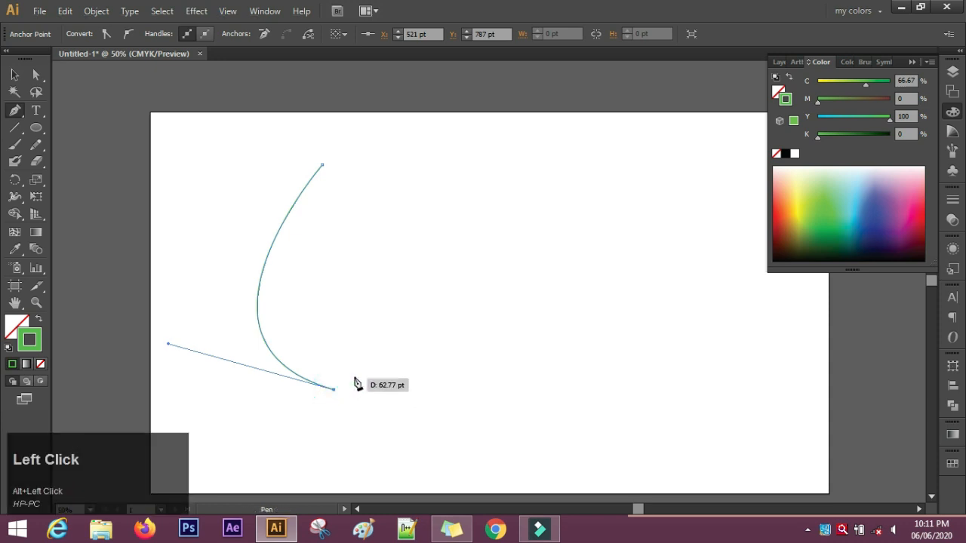
pyautogui.click(322, 166)
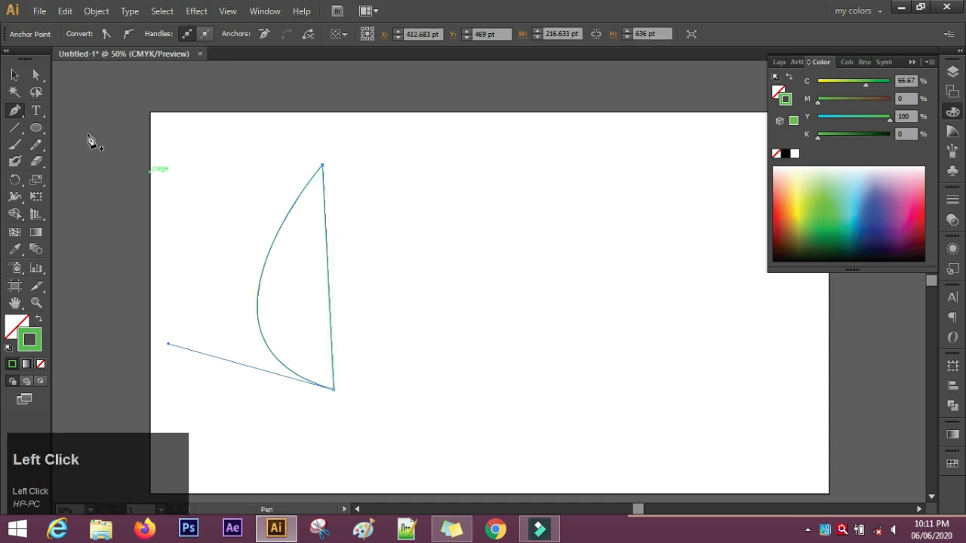
# Step: Rotate the half-leaf slightly clockwise so its straight edge stands nearly vertical, and deselect it
pyautogui.click(15, 75)
pyautogui.click(507, 287)
pyautogui.moveTo(433, 339); pyautogui.dragTo(250, 257)
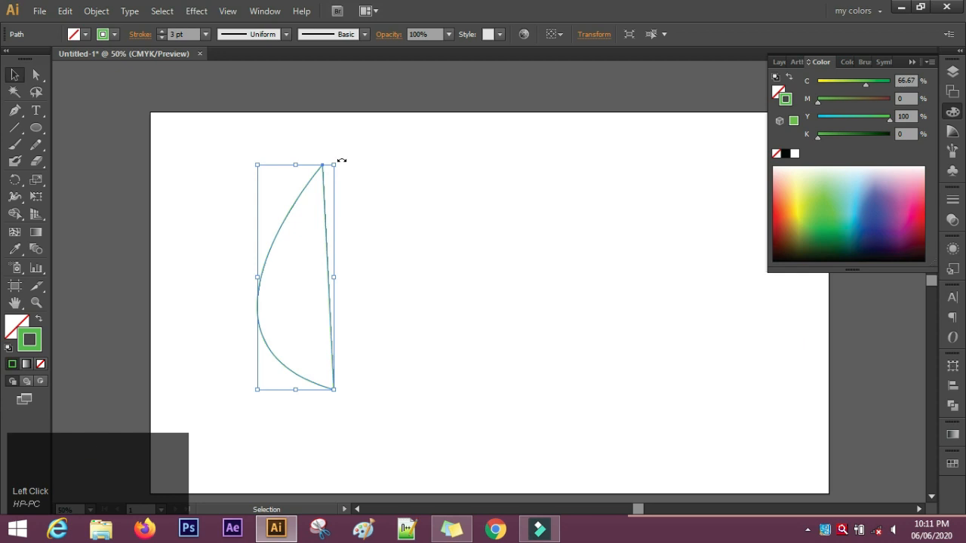
pyautogui.moveTo(339, 157); pyautogui.dragTo(358, 171)
pyautogui.click(384, 212)
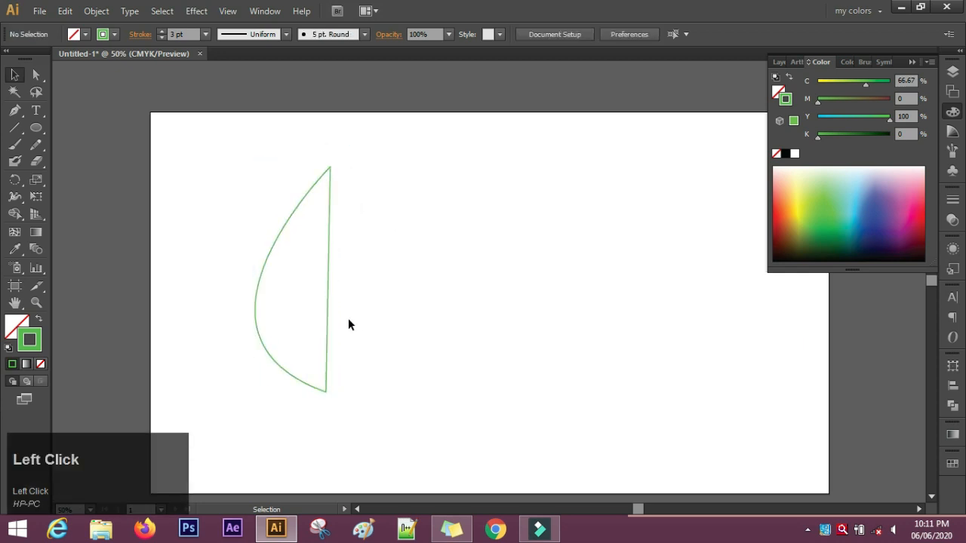
# Step: Select the half-leaf and set its fill to green 65E561 (C 55.77, M 0, Y 84.99, K 0)
pyautogui.click(352, 403)
pyautogui.moveTo(239, 279); pyautogui.dragTo(265, 290)
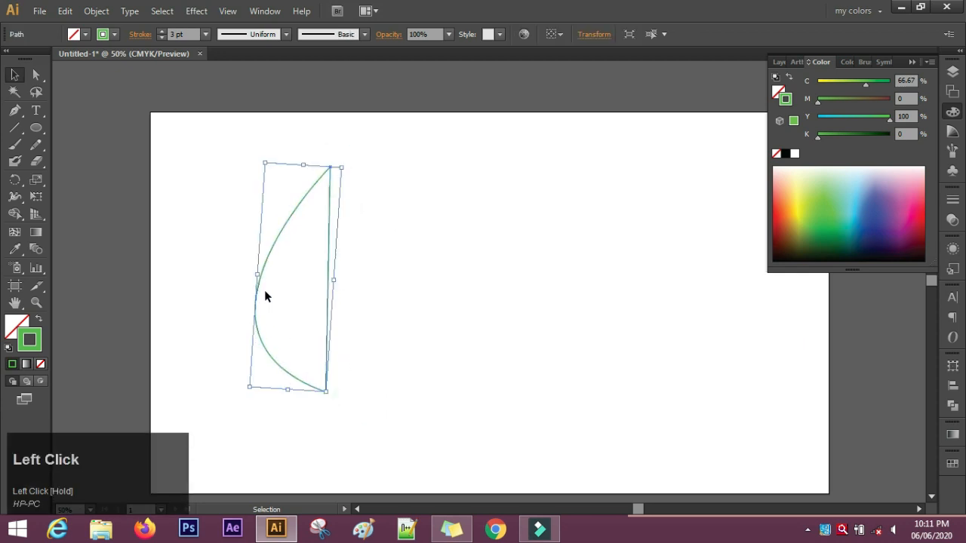
pyautogui.click(15, 327)
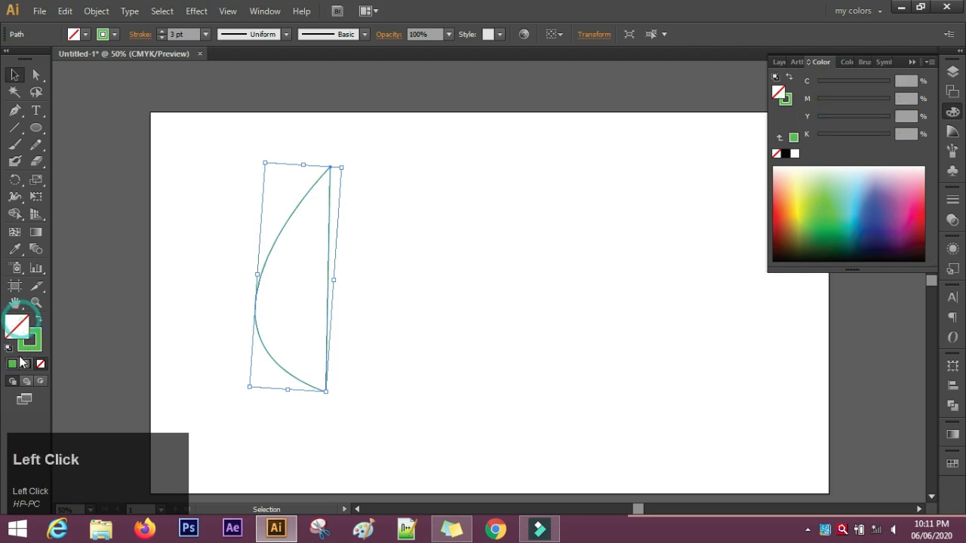
pyautogui.click(12, 364)
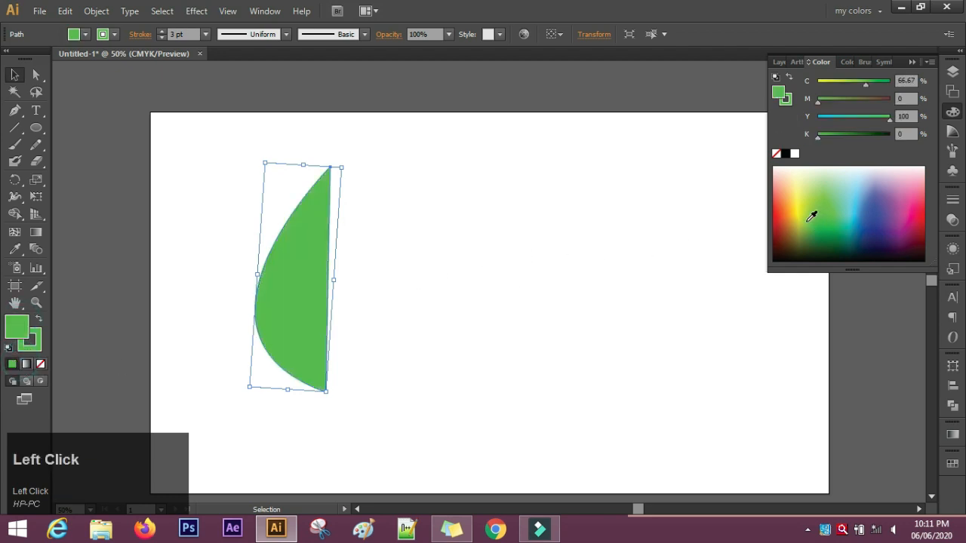
pyautogui.moveTo(811, 216); pyautogui.dragTo(805, 204)
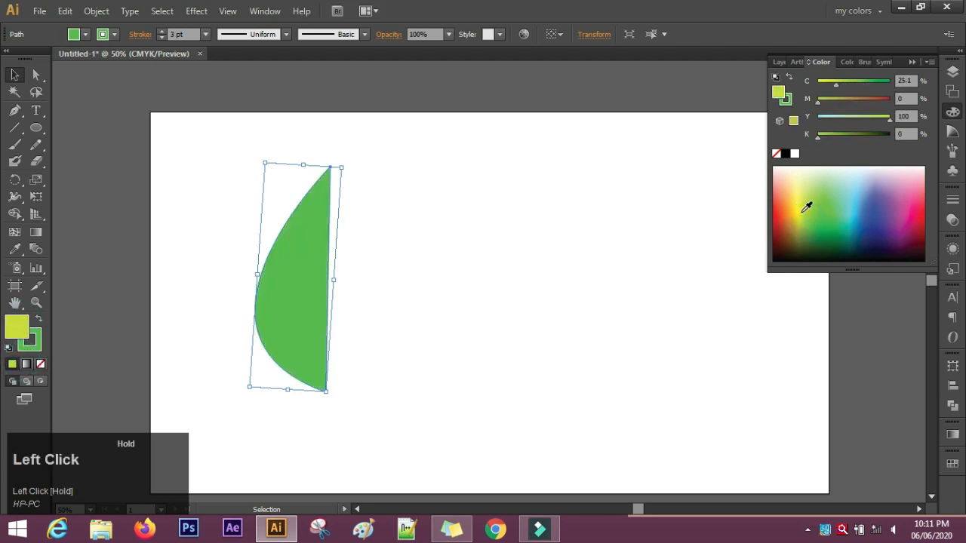
pyautogui.click(836, 187)
pyautogui.doubleClick(20, 335)
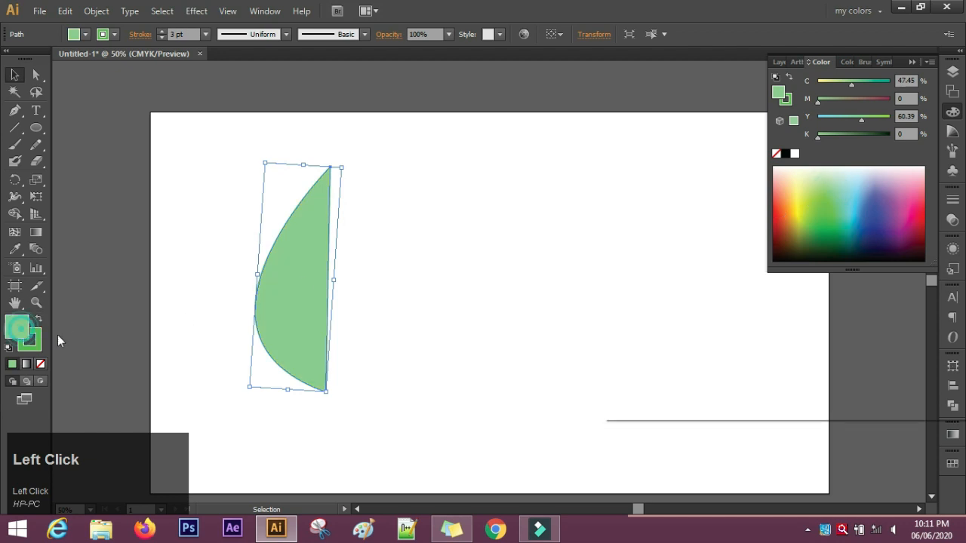
pyautogui.moveTo(668, 243); pyautogui.dragTo(675, 218)
pyautogui.click(756, 226)
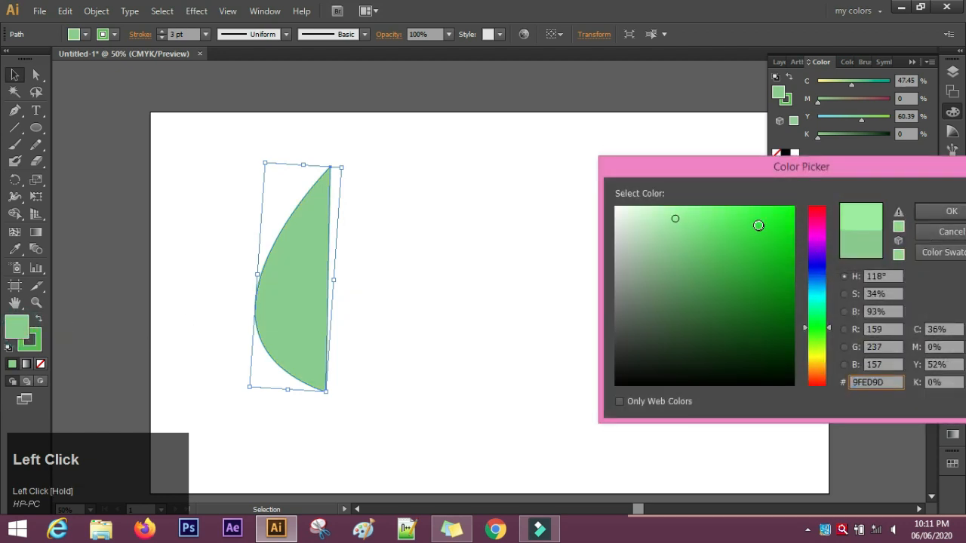
pyautogui.click(924, 217)
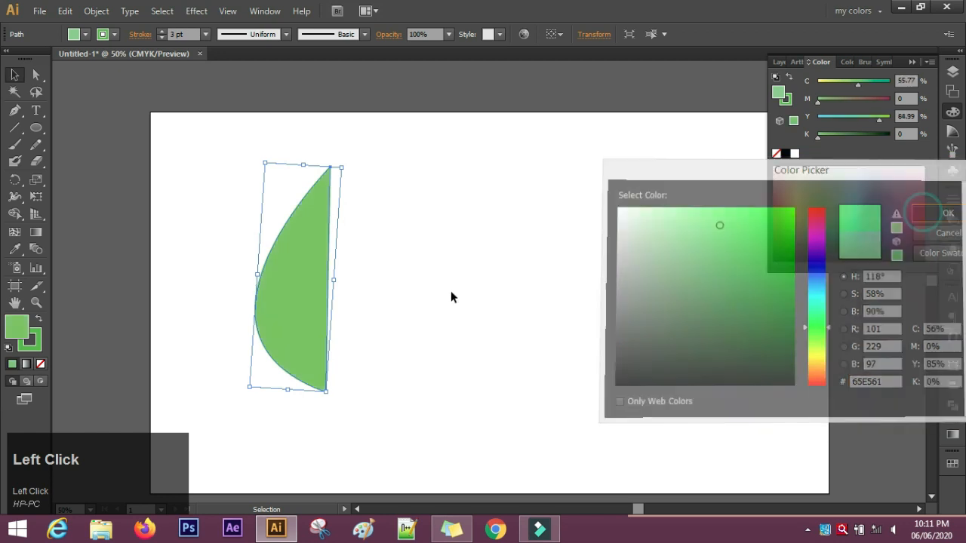
# Step: Move the filled half-leaf slightly up and to the left on the artboard, and deselect it
pyautogui.click(446, 289)
pyautogui.moveTo(198, 203); pyautogui.dragTo(386, 365)
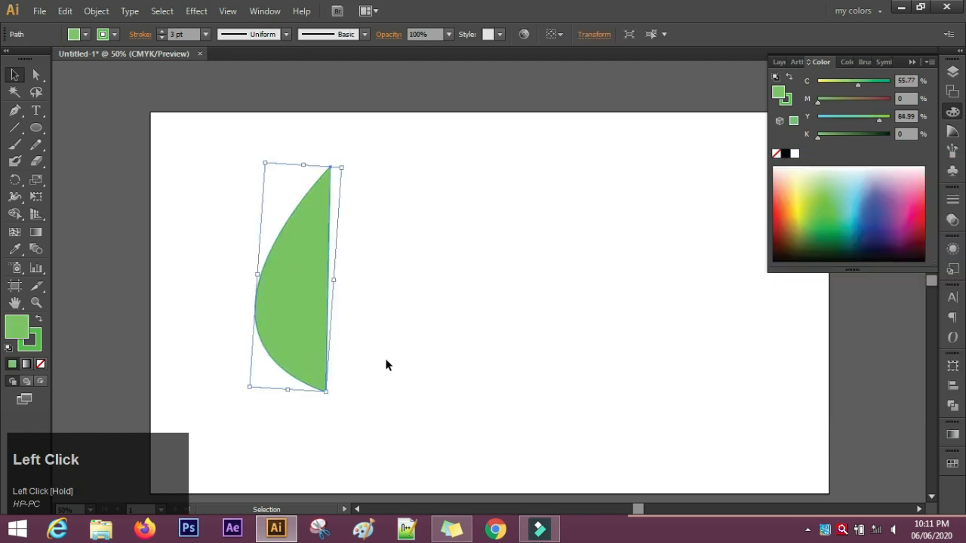
pyautogui.click(426, 339)
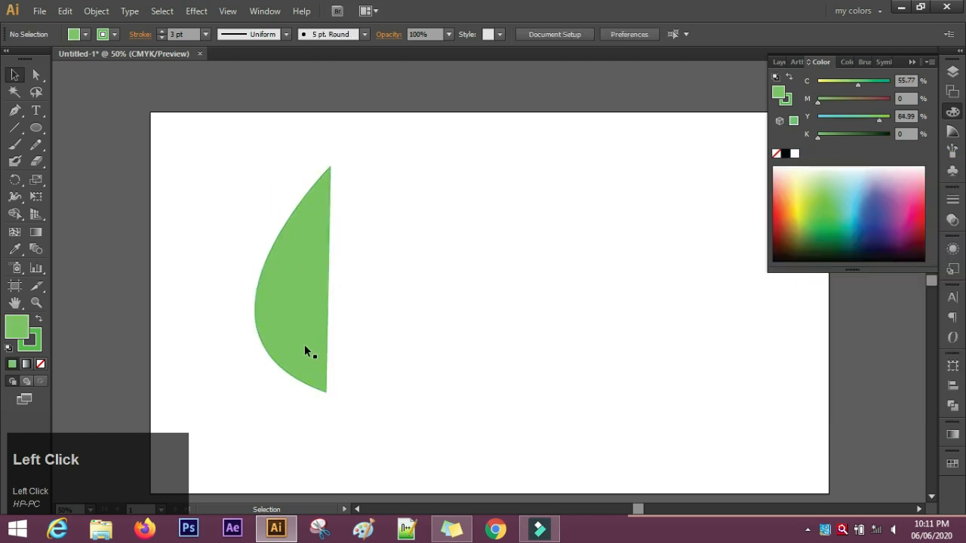
pyautogui.moveTo(282, 332); pyautogui.dragTo(307, 314)
pyautogui.click(449, 312)
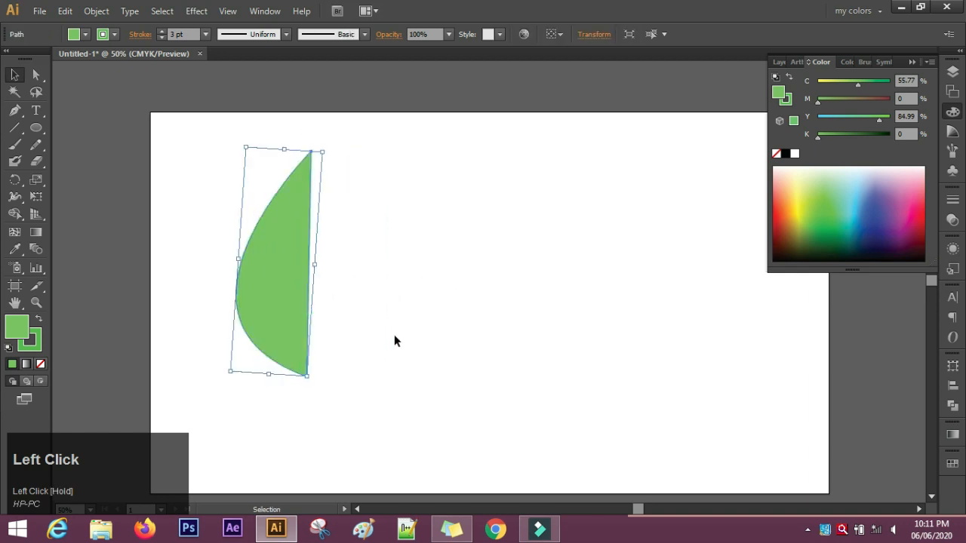
pyautogui.click(387, 374)
# Step: Select the half-leaf, copy it, and paste the copy in front at the same position
pyautogui.click(18, 76)
pyautogui.click(195, 160)
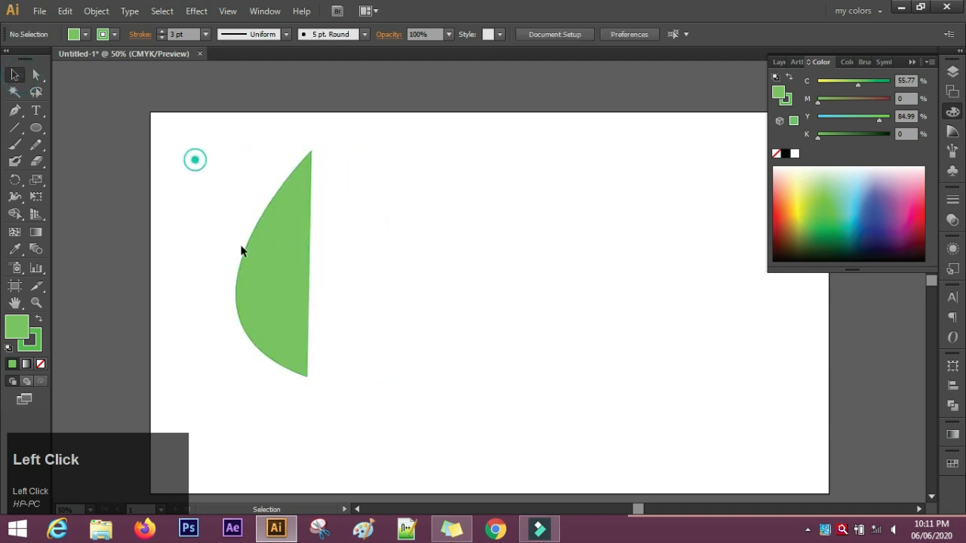
pyautogui.moveTo(241, 251); pyautogui.dragTo(394, 395)
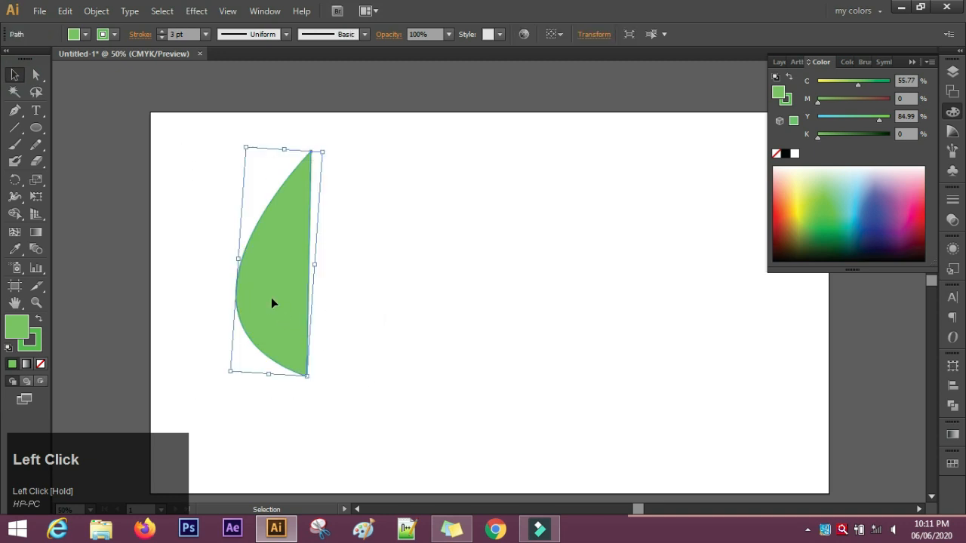
pyautogui.hotkey('ctrl', 'c')
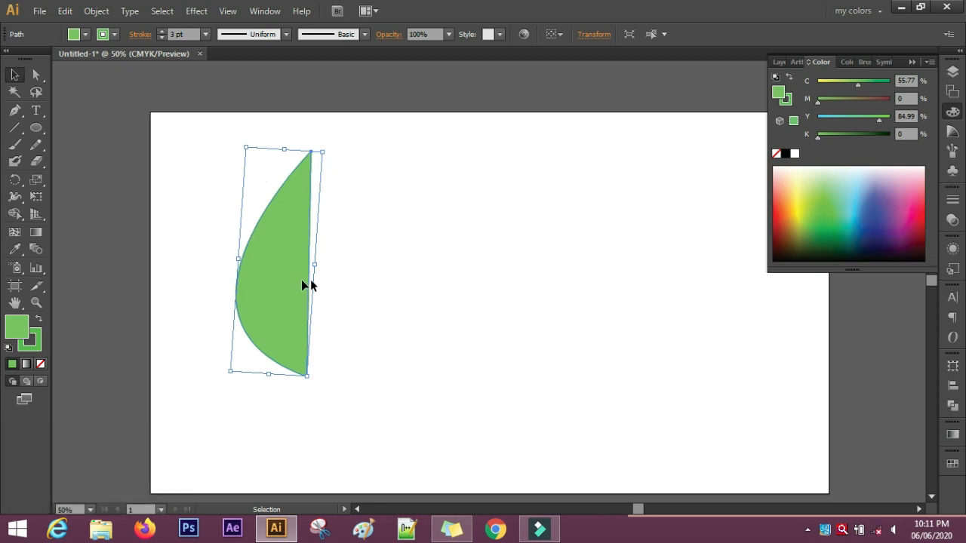
# Step: Reflect the front copy of the half-leaf with a 90° axis angle, previewing other angles first
pyautogui.rightClick(275, 280)
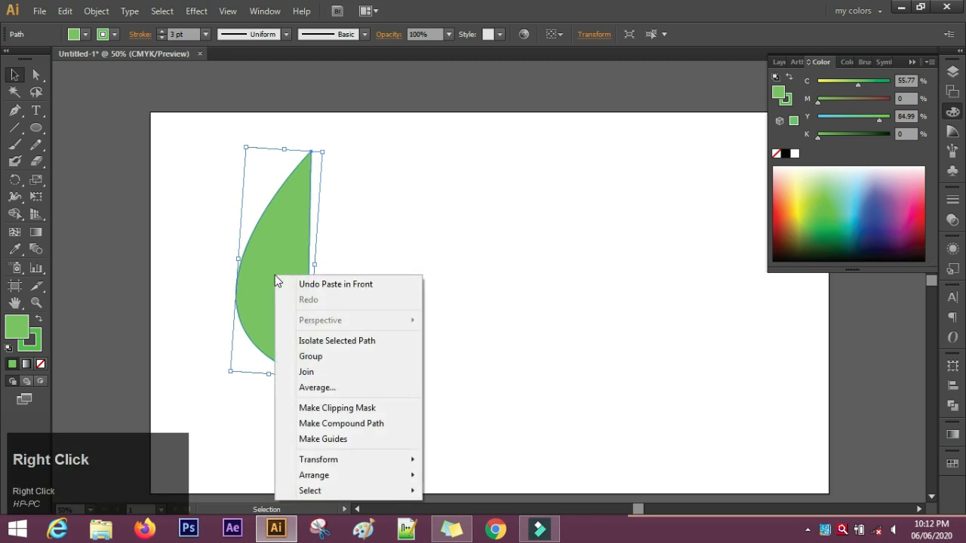
pyautogui.moveTo(338, 457)
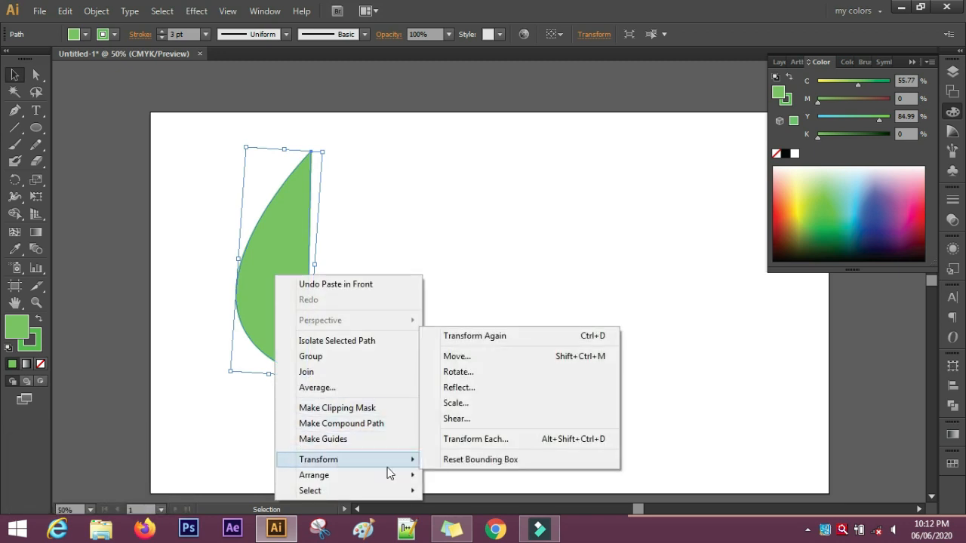
pyautogui.click(451, 388)
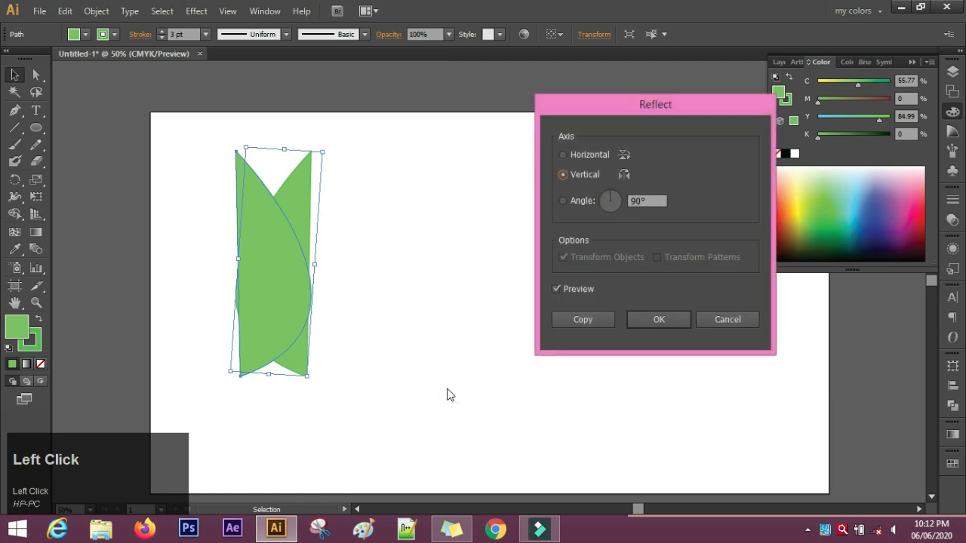
pyautogui.click(556, 289)
pyautogui.click(557, 289)
pyautogui.moveTo(555, 122); pyautogui.dragTo(340, 273)
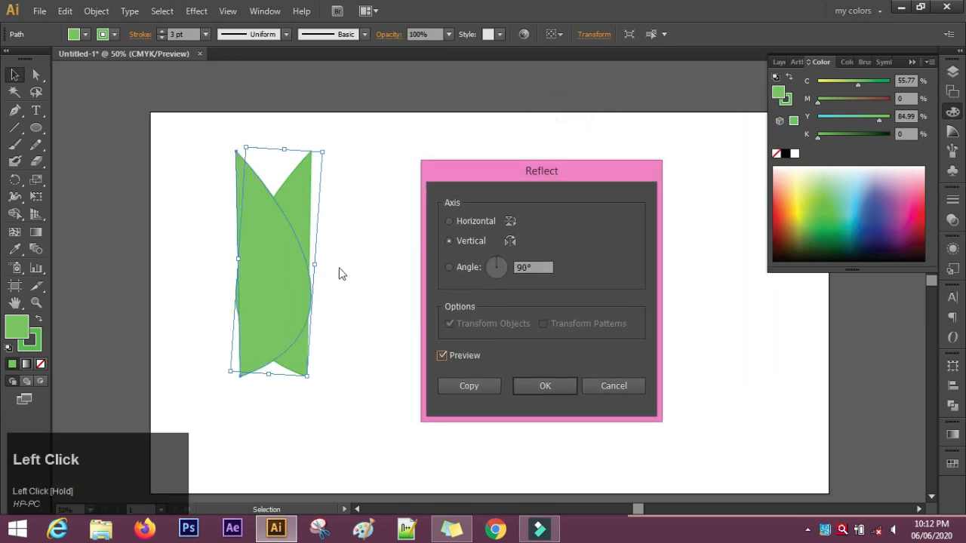
pyautogui.click(520, 270)
pyautogui.scroll(-2, 520, 271)
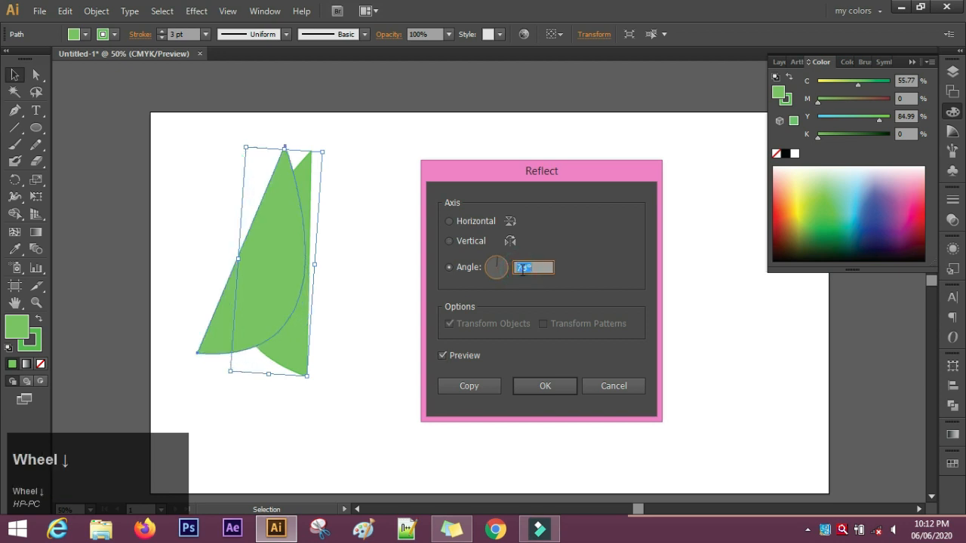
pyautogui.scroll(2, 521, 270)
pyautogui.scroll(-1, 523, 270)
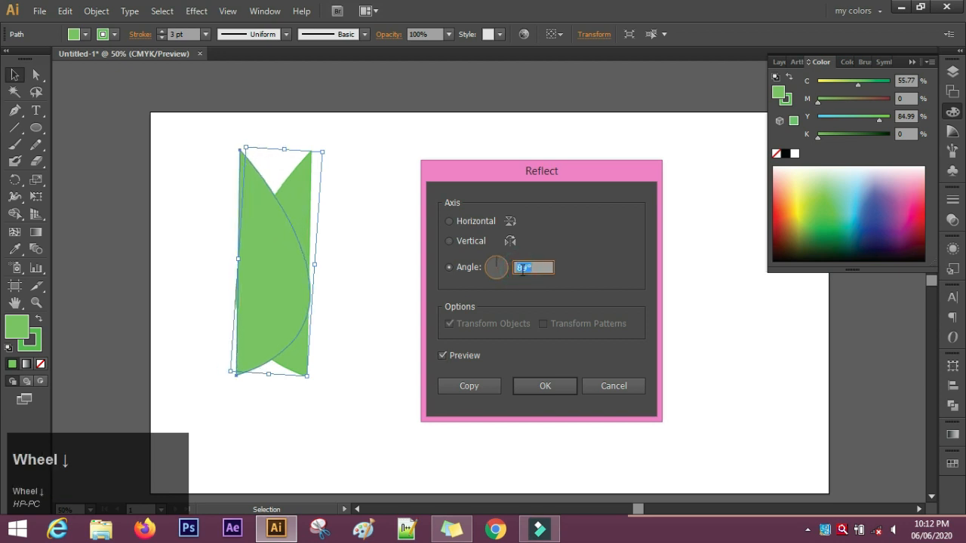
pyautogui.scroll(1, 542, 268)
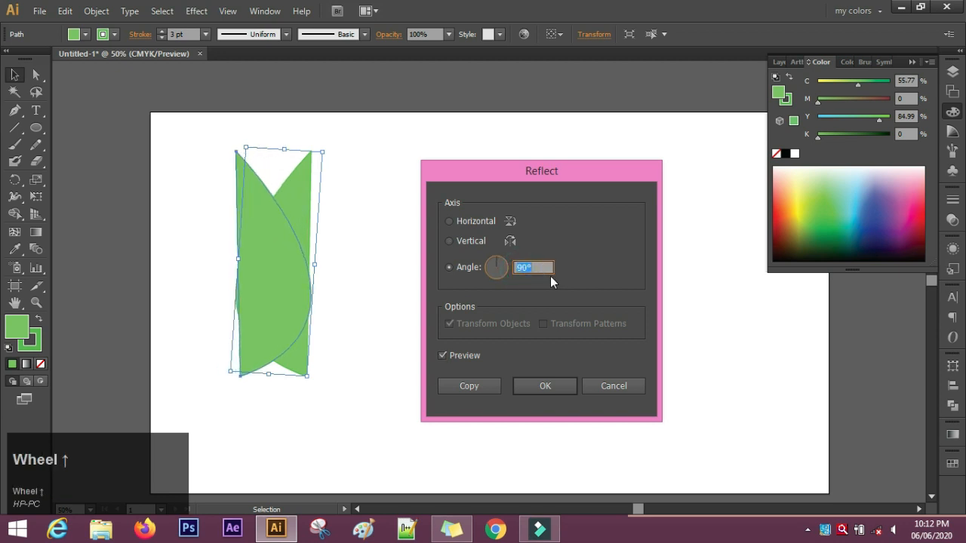
pyautogui.click(551, 388)
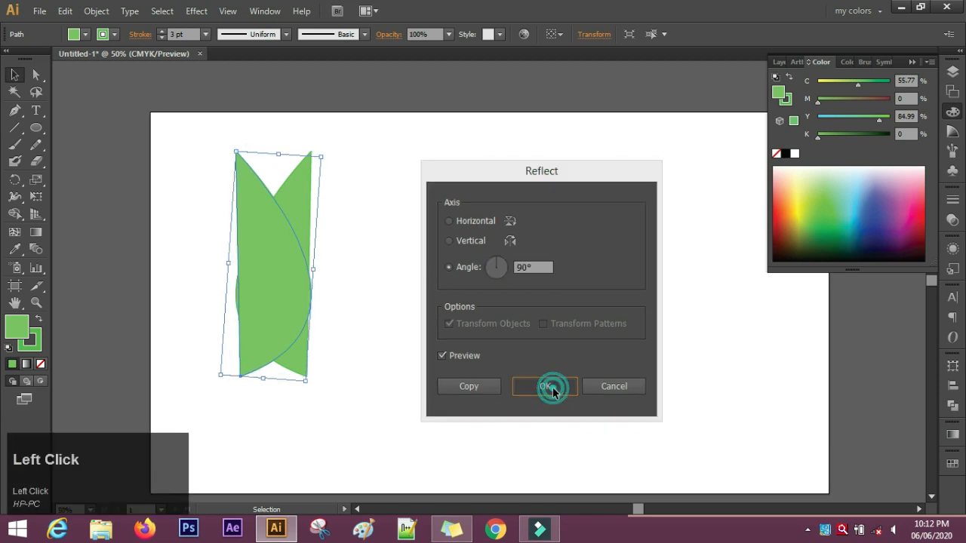
# Step: Move the reflected half to the right of the original so their tips meet as a leaf, and deselect it
pyautogui.click(414, 340)
pyautogui.moveTo(289, 299); pyautogui.dragTo(362, 293)
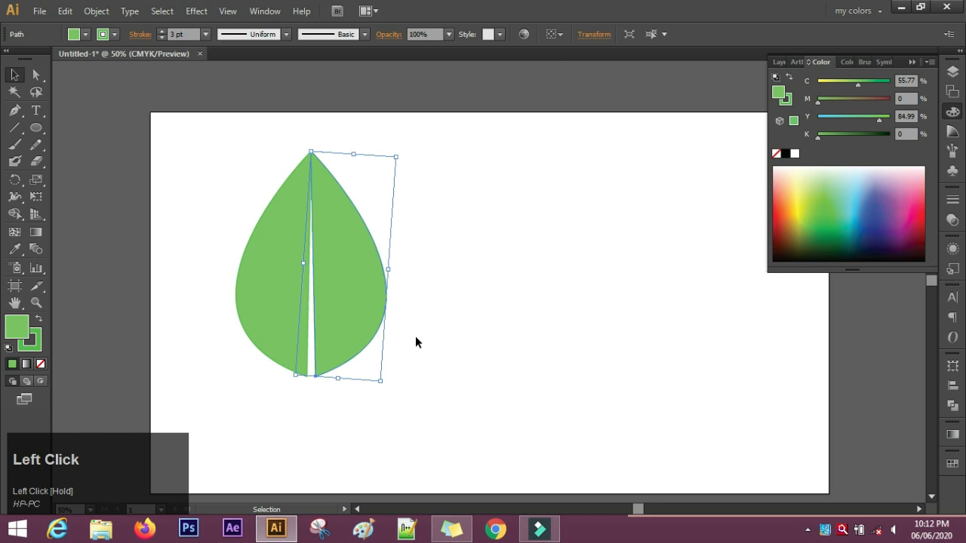
pyautogui.click(414, 338)
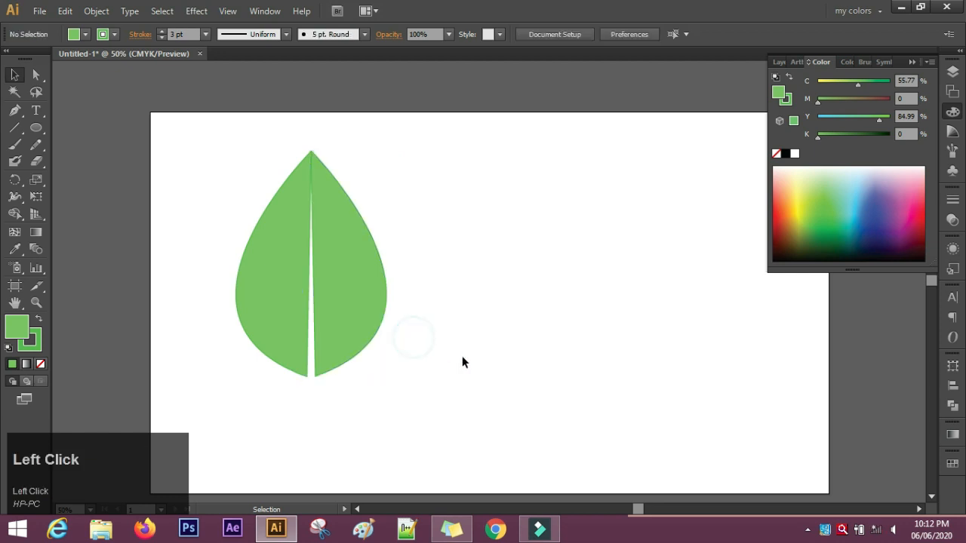
pyautogui.click(480, 361)
# Step: Nudge the leaf's right half slightly down to line up with the left half, and leave only the right half selected
pyautogui.click(280, 136)
pyautogui.click(340, 223)
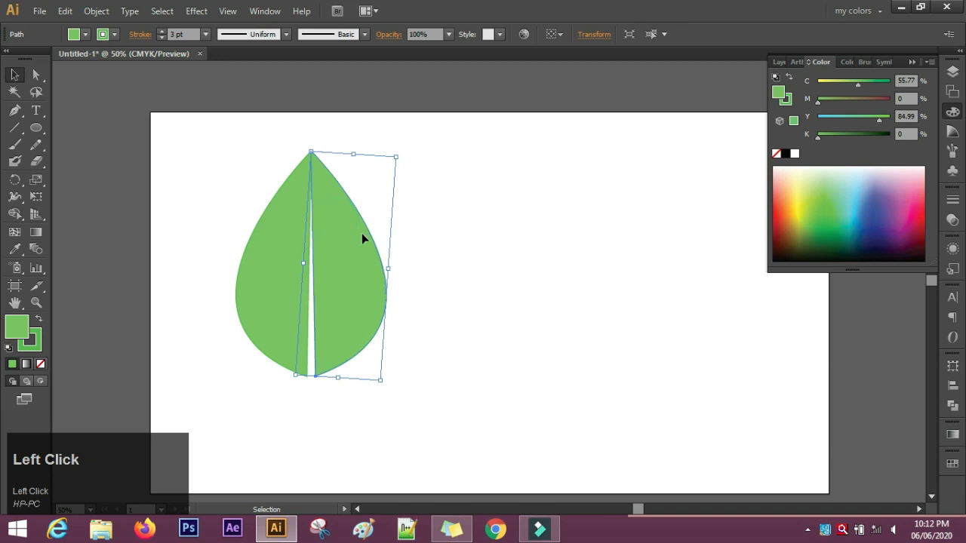
pyautogui.click(496, 311)
pyautogui.click(329, 285)
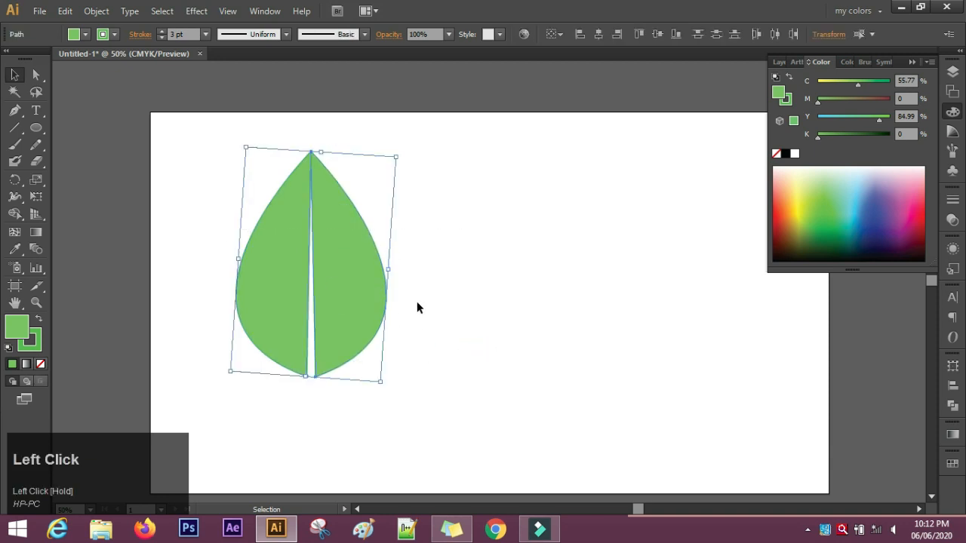
pyautogui.click(530, 321)
pyautogui.click(336, 287)
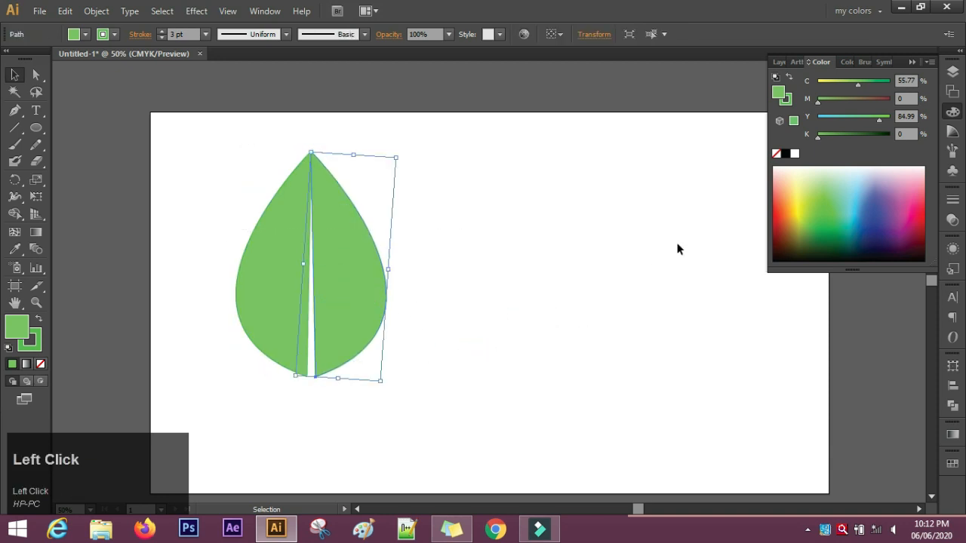
# Step: Fill the leaf's right half with the pale yellow-green D3F77C, trying other green shades first, and deselect it
pyautogui.click(819, 206)
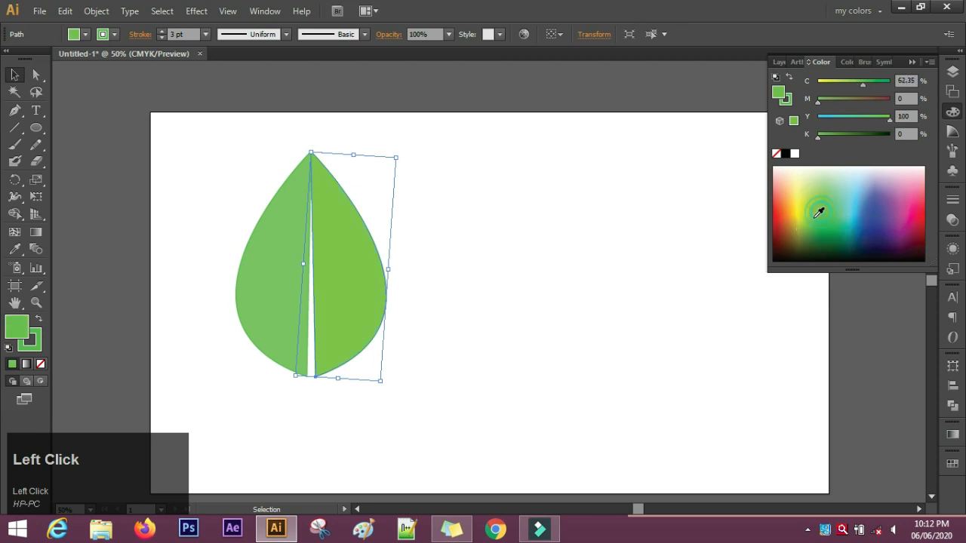
pyautogui.click(833, 181)
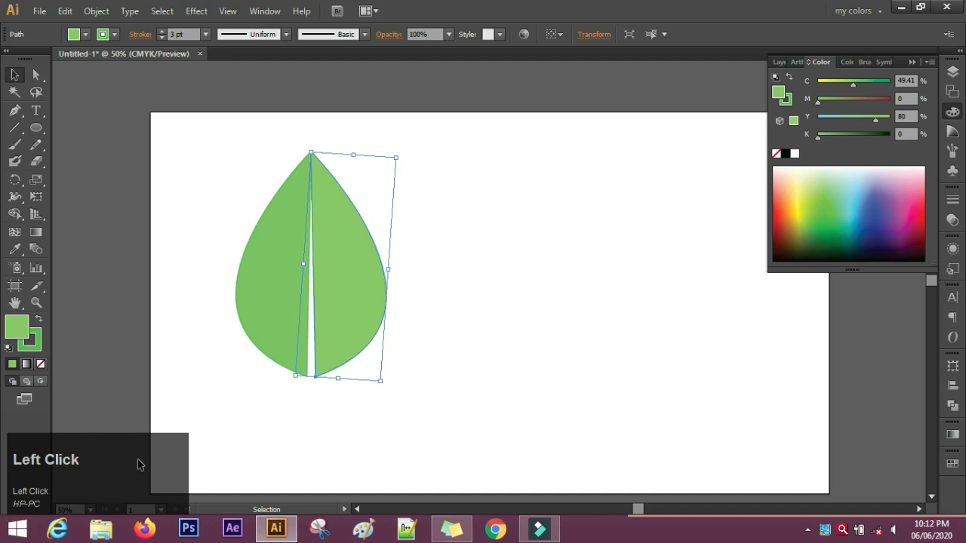
pyautogui.doubleClick(15, 324)
pyautogui.moveTo(687, 210)
pyautogui.mouseDown()
pyautogui.moveTo(669, 224)
pyautogui.moveTo(672, 214)
pyautogui.mouseUp()
pyautogui.moveTo(819, 346)
pyautogui.mouseDown()
pyautogui.moveTo(806, 337)
pyautogui.moveTo(808, 348)
pyautogui.mouseUp()
pyautogui.moveTo(699, 222); pyautogui.dragTo(702, 210)
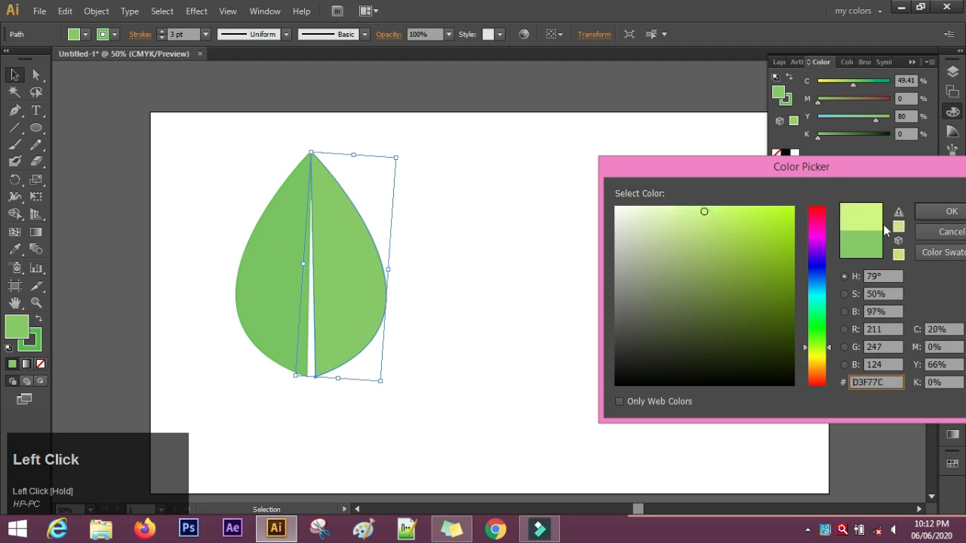
pyautogui.click(936, 211)
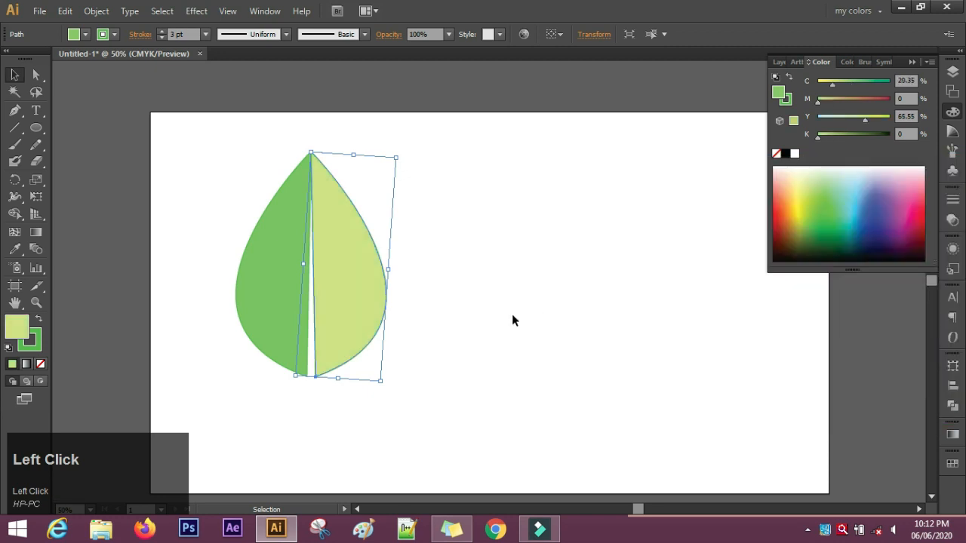
pyautogui.click(453, 330)
# Step: Select both leaf halves, remove their stroke, and deselect them
pyautogui.moveTo(411, 415); pyautogui.dragTo(224, 213)
pyautogui.click(513, 375)
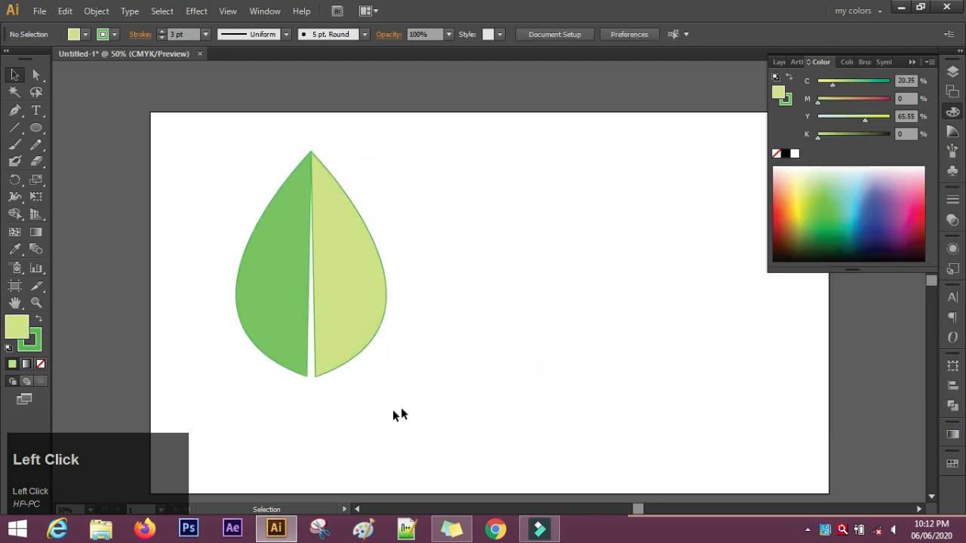
pyautogui.moveTo(400, 415); pyautogui.dragTo(250, 249)
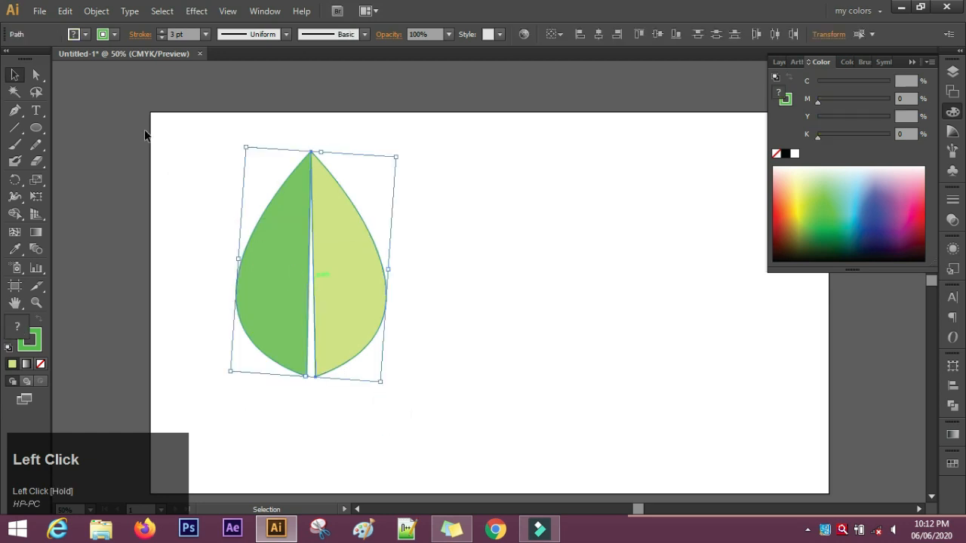
pyautogui.click(34, 345)
pyautogui.click(41, 365)
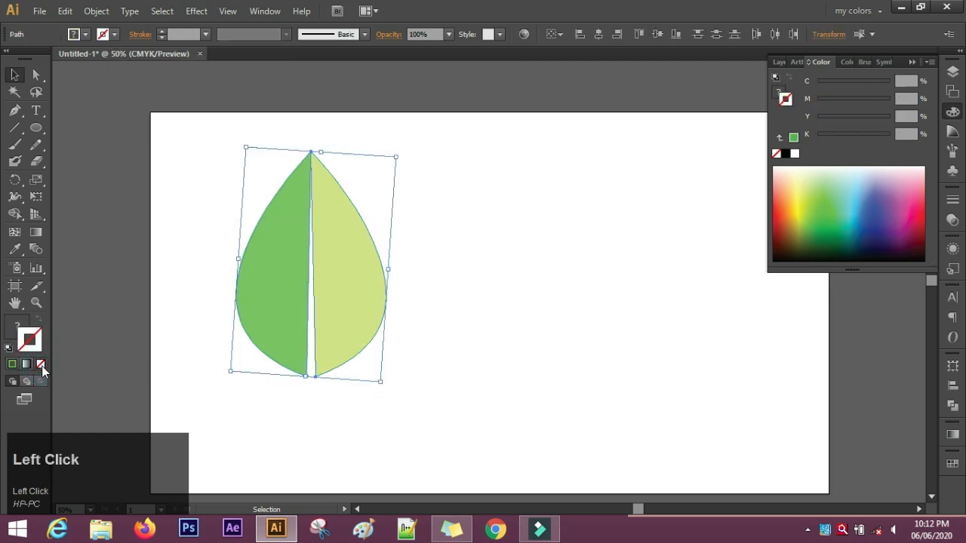
pyautogui.click(510, 379)
# Step: Group the two leaf halves into one object and deselect it
pyautogui.moveTo(392, 415); pyautogui.dragTo(233, 224)
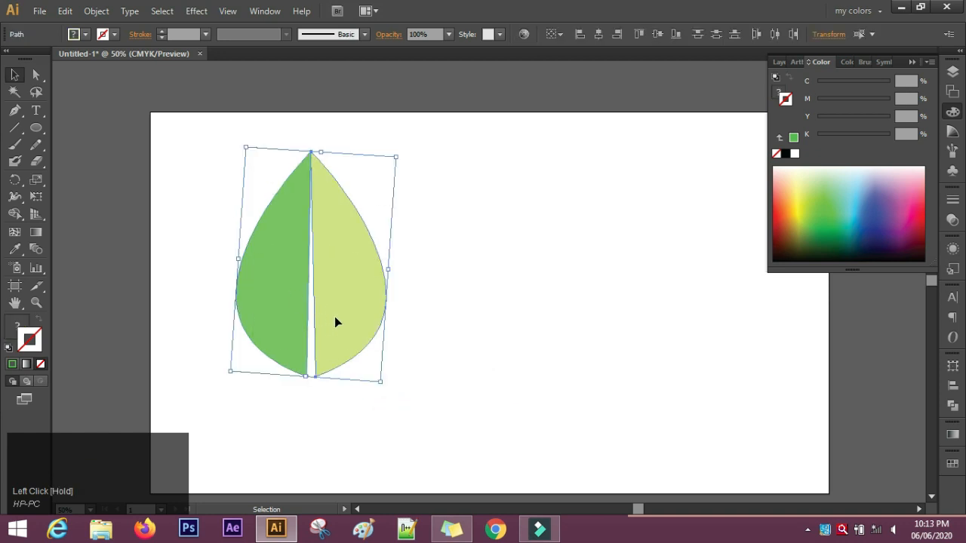
pyautogui.keyDown('ctrl'); pyautogui.click(410, 375); pyautogui.keyUp('ctrl')
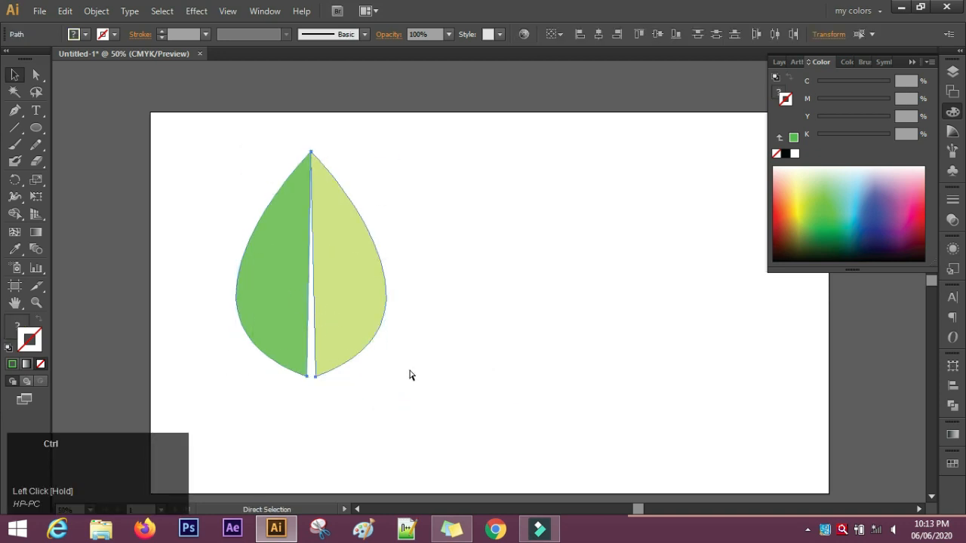
pyautogui.hotkey('ctrl', 'g')
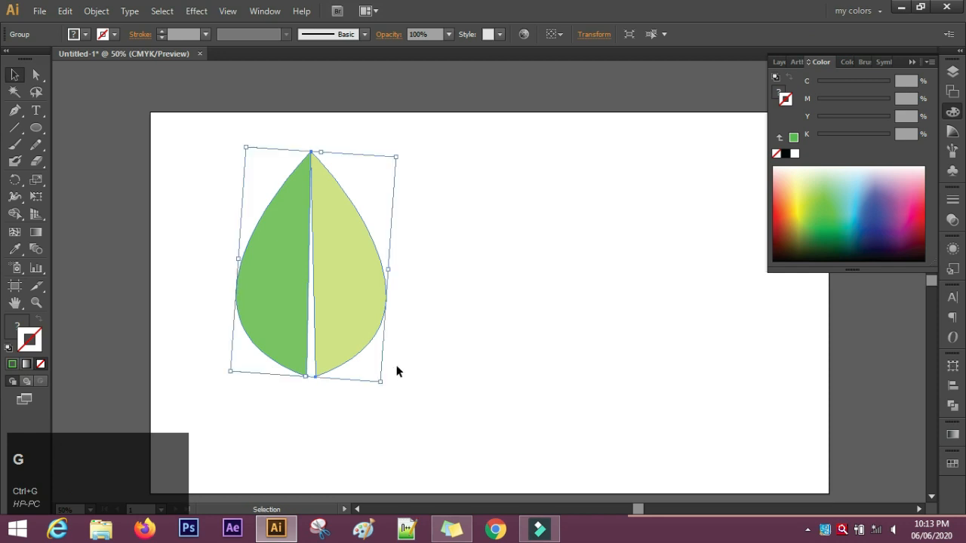
pyautogui.click(458, 311)
# Step: Try moving the grouped leaf around the artboard and scaling it down to less than half its size
pyautogui.moveTo(358, 287); pyautogui.dragTo(479, 270)
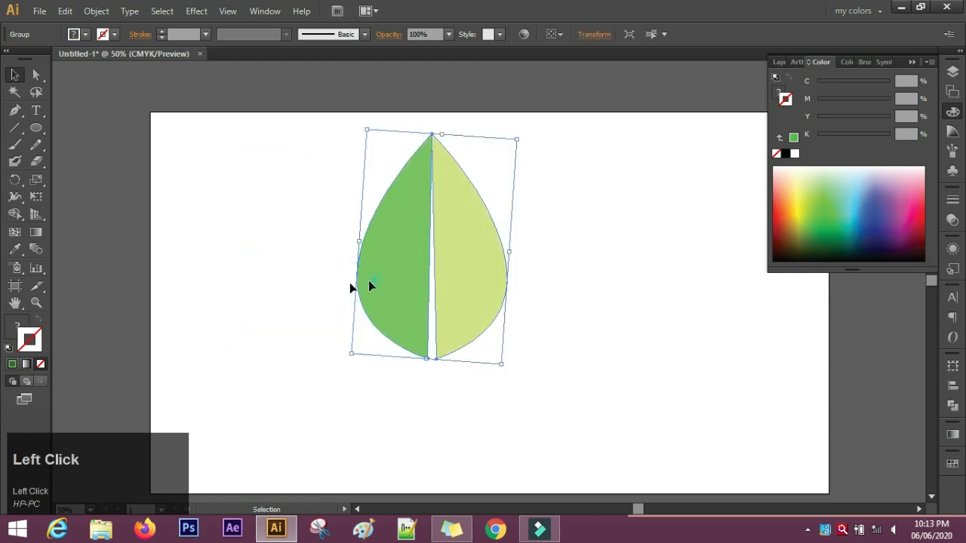
pyautogui.moveTo(368, 280); pyautogui.dragTo(310, 284)
pyautogui.click(550, 429)
pyautogui.moveTo(536, 389); pyautogui.dragTo(293, 266)
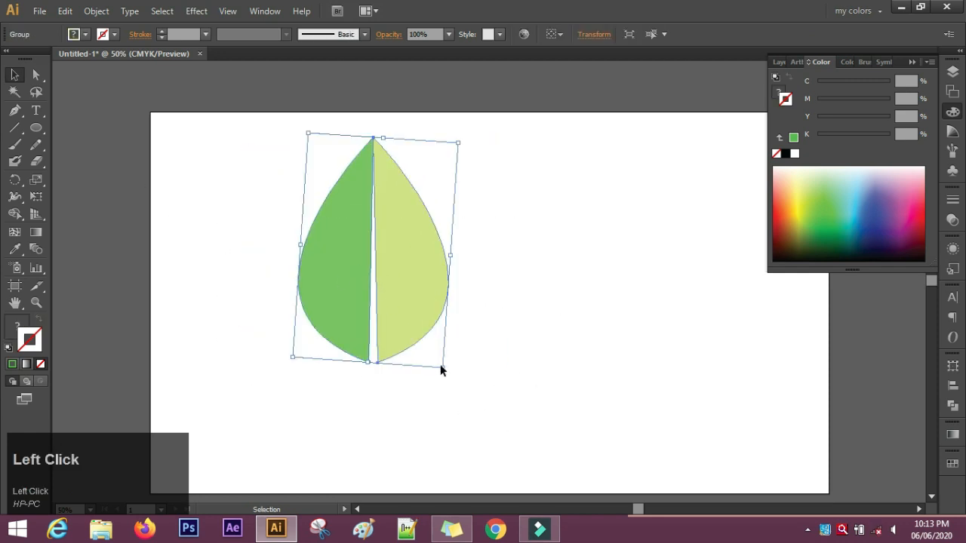
pyautogui.moveTo(442, 367); pyautogui.dragTo(288, 164)
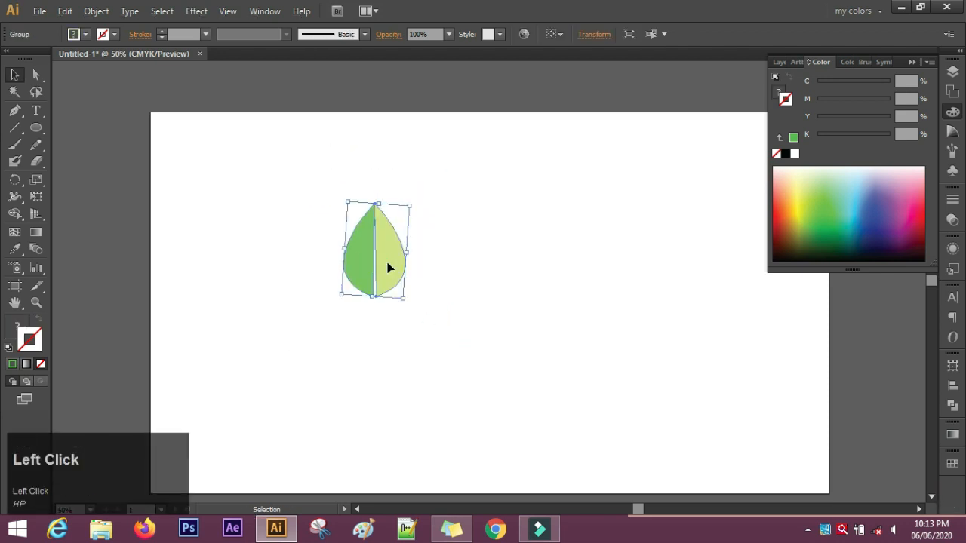
pyautogui.moveTo(388, 262); pyautogui.dragTo(594, 238)
pyautogui.click(687, 330)
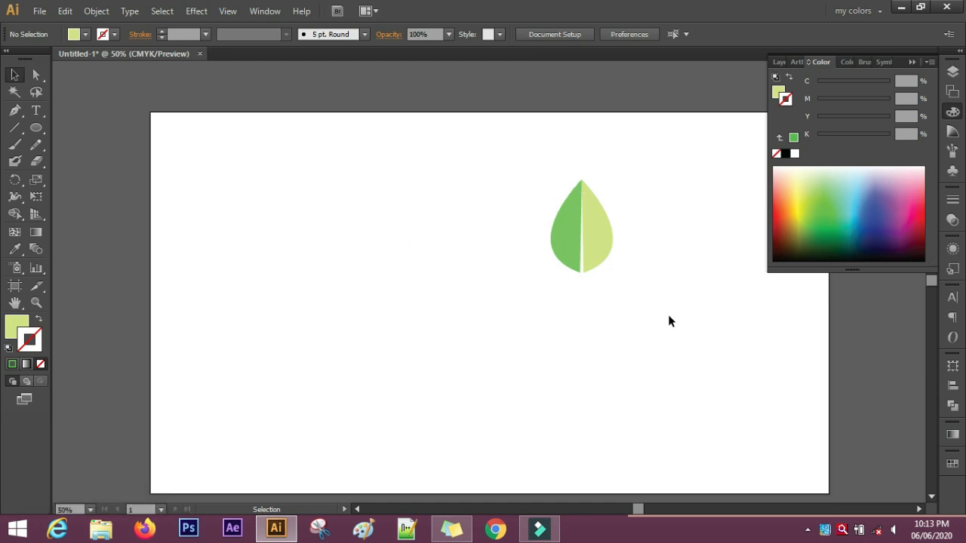
# Step: Enlarge the grouped leaf proportionally to fill most of the artboard's height, and place it near the artboard's centre
pyautogui.moveTo(654, 332); pyautogui.dragTo(513, 166)
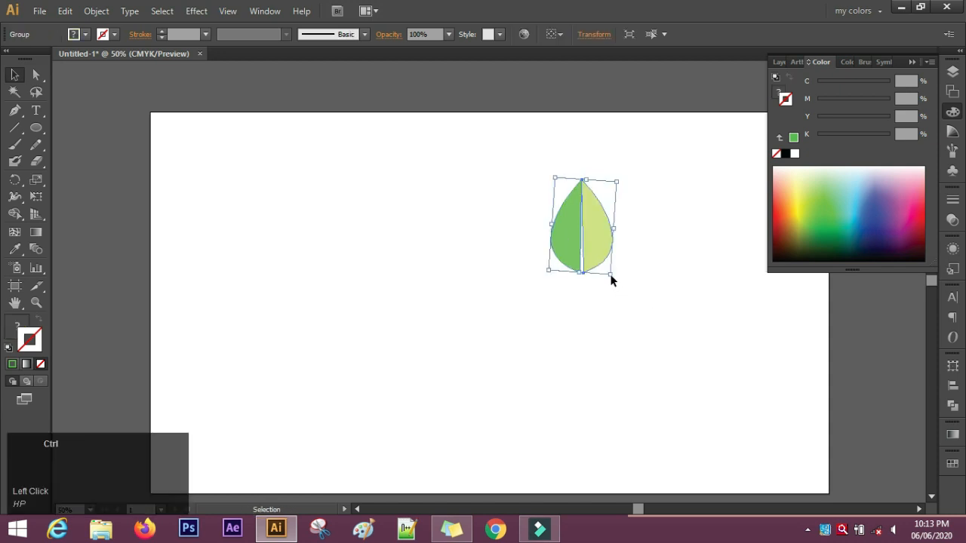
pyautogui.moveTo(611, 277); pyautogui.dragTo(664, 328)
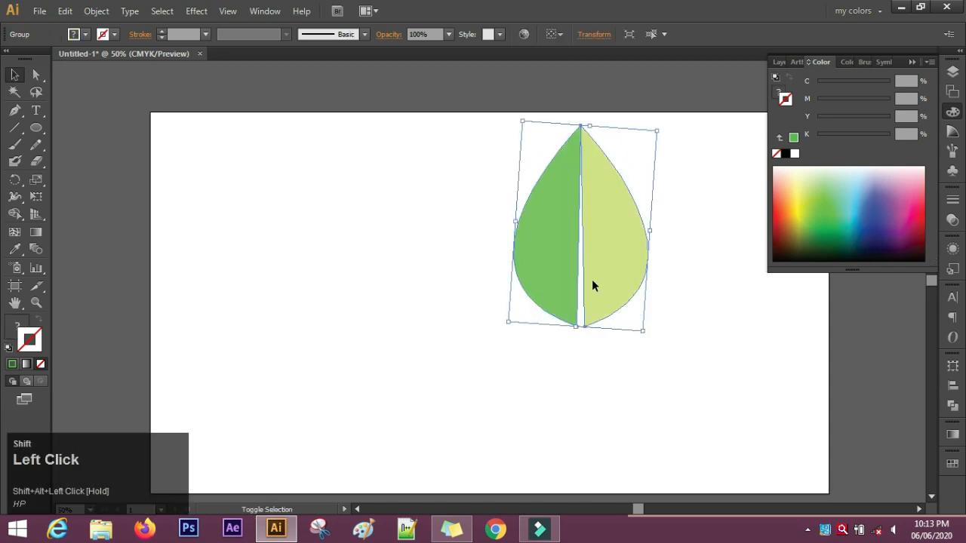
pyautogui.moveTo(593, 281); pyautogui.dragTo(601, 276)
pyautogui.moveTo(515, 289); pyautogui.dragTo(513, 288)
pyautogui.moveTo(554, 344); pyautogui.dragTo(583, 384)
pyautogui.moveTo(524, 307); pyautogui.dragTo(498, 364)
pyautogui.click(668, 368)
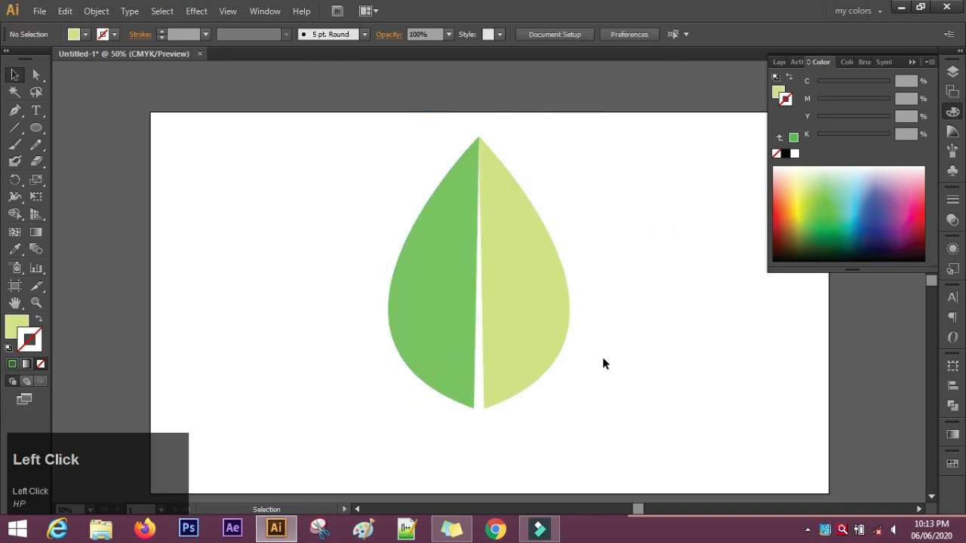
# Step: Draw a small, slim curved vein shape with the Pen tool in the empty area left of the leaf, and deselect it
pyautogui.click(14, 110)
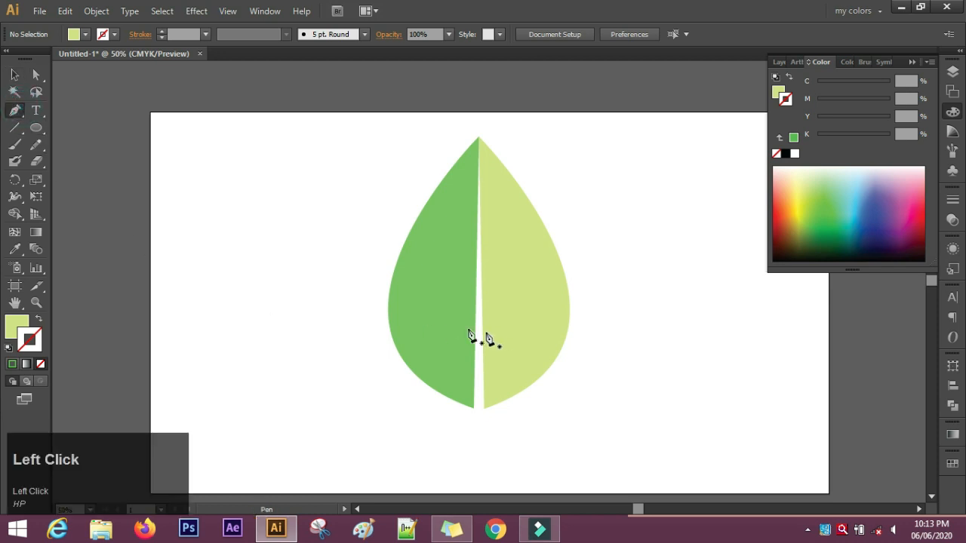
pyautogui.click(229, 238)
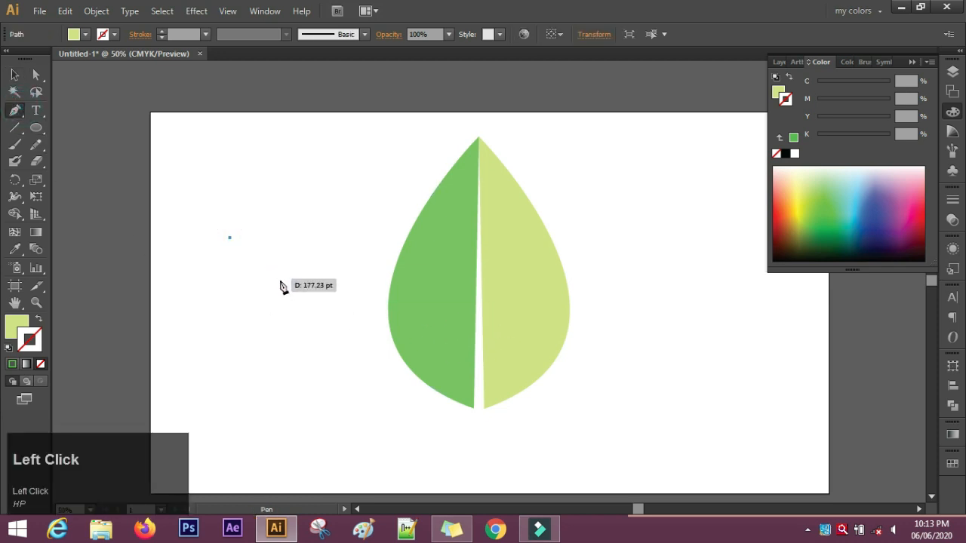
pyautogui.moveTo(280, 281); pyautogui.dragTo(310, 288)
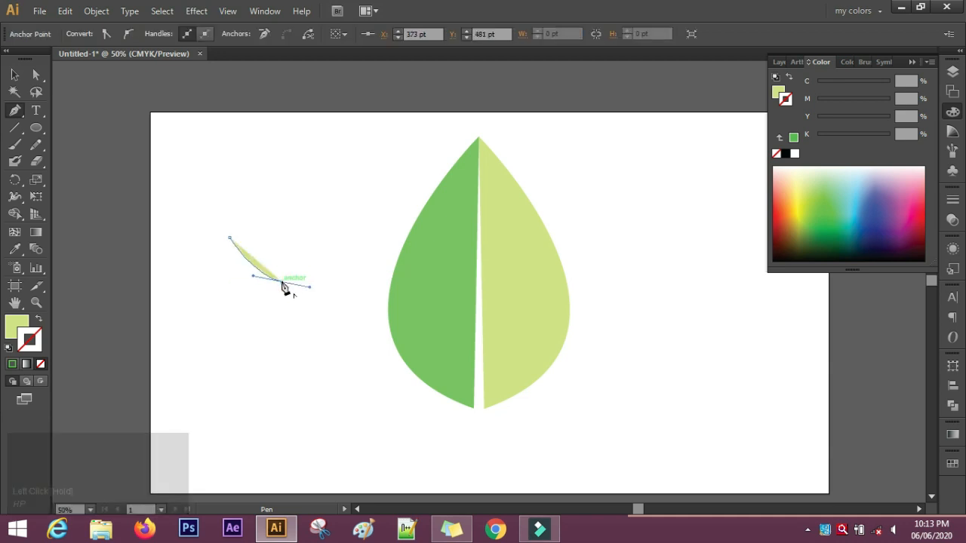
pyautogui.keyDown('alt'); pyautogui.click(282, 283); pyautogui.keyUp('alt')
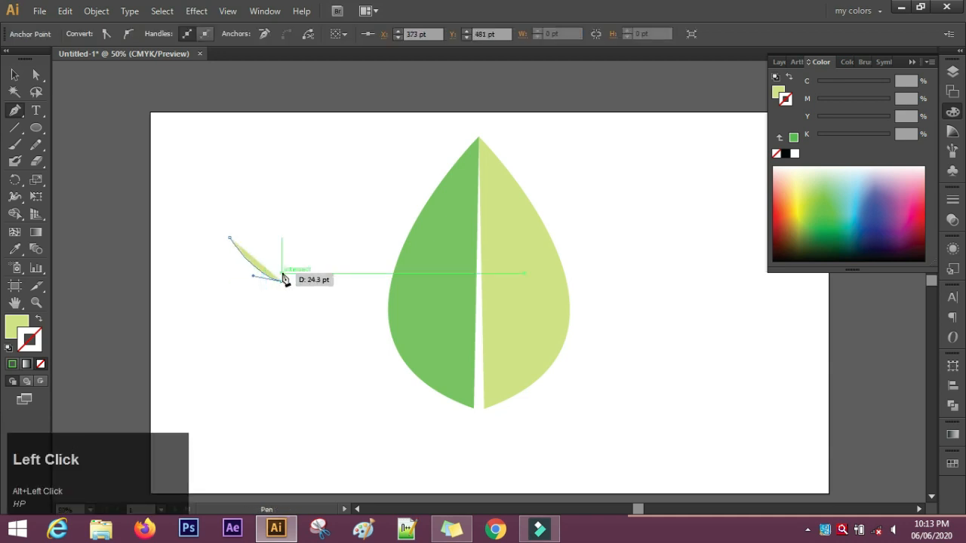
pyautogui.click(281, 272)
pyautogui.moveTo(229, 239); pyautogui.dragTo(158, 204)
pyautogui.click(15, 74)
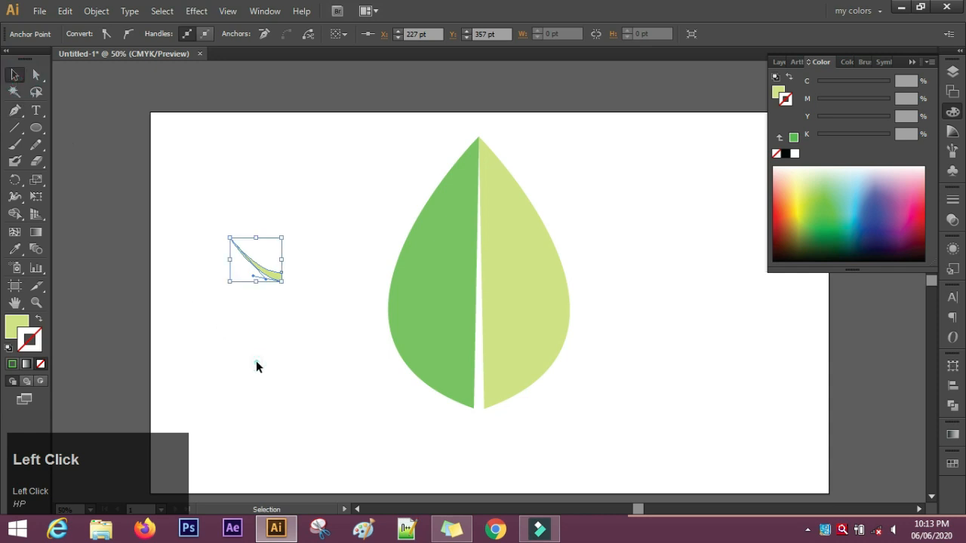
pyautogui.click(294, 367)
# Step: Fill the vein shape with gray 9EA092 and place it low on the leaf's left half against the inner edge
pyautogui.moveTo(204, 216); pyautogui.dragTo(301, 377)
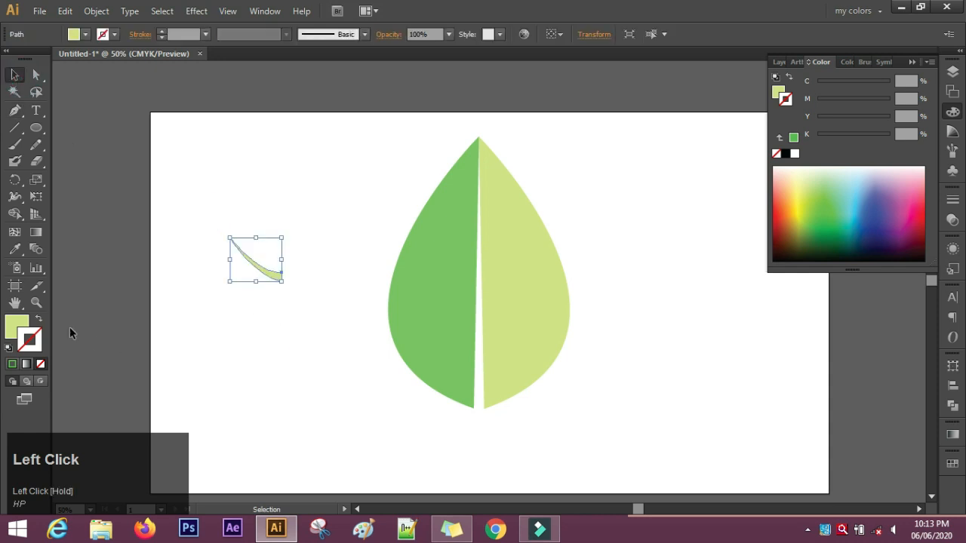
pyautogui.doubleClick(11, 326)
pyautogui.click(631, 271)
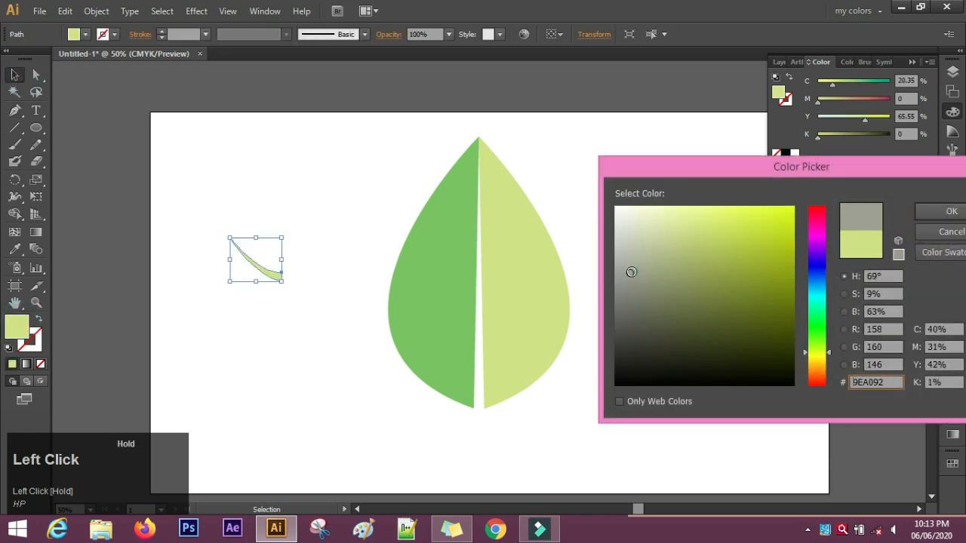
pyautogui.click(939, 211)
pyautogui.click(360, 345)
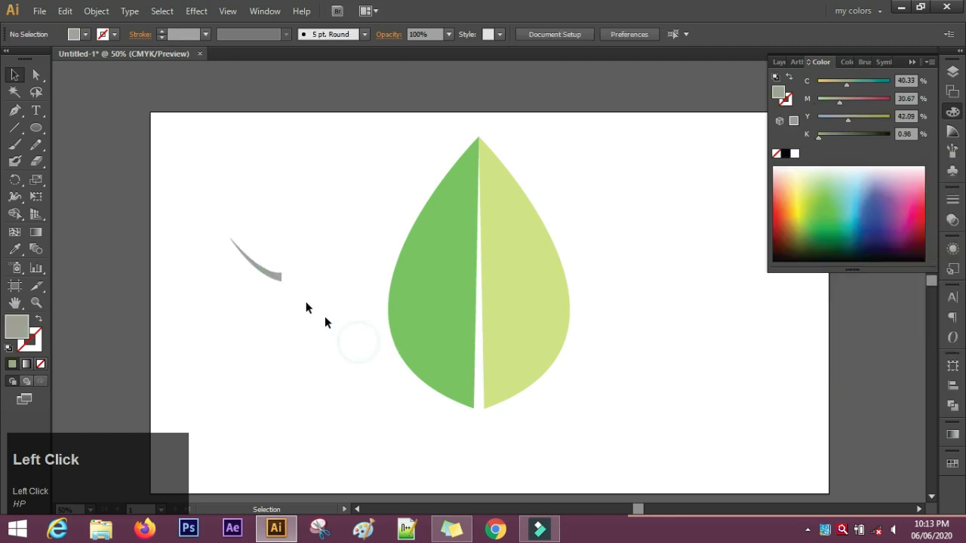
pyautogui.moveTo(276, 277); pyautogui.dragTo(468, 347)
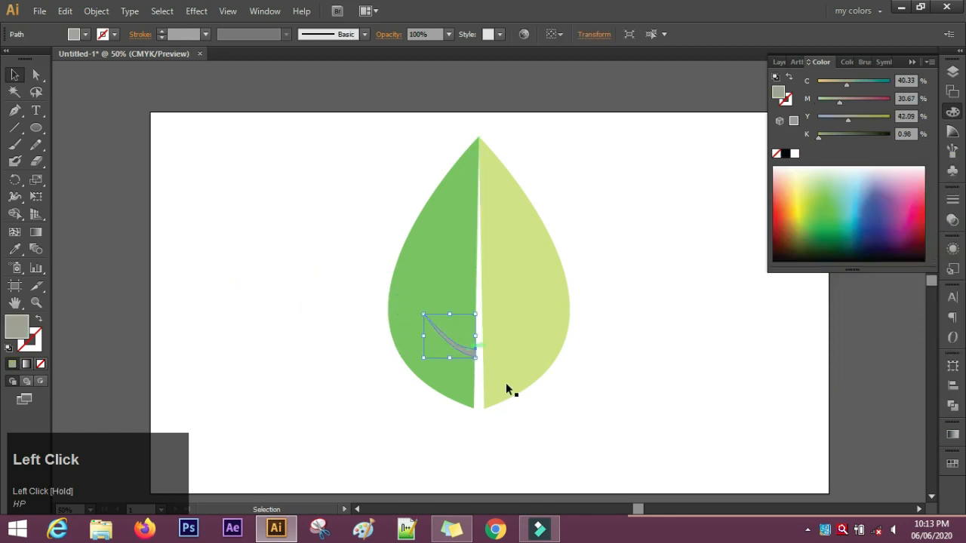
pyautogui.click(677, 462)
# Step: Duplicate the gray vein three times up the inner edge of the leaf's left half, making each copy smaller than the one below
pyautogui.click(454, 345)
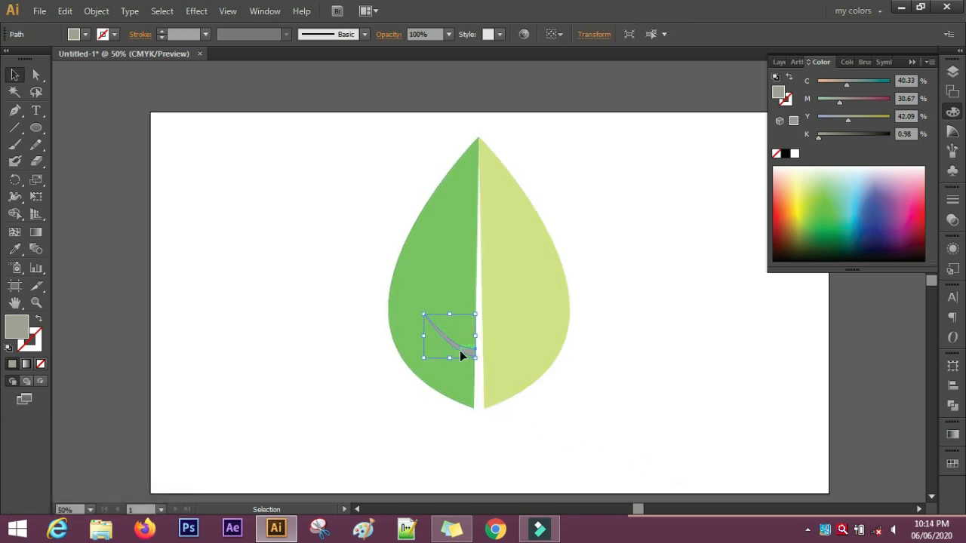
pyautogui.moveTo(464, 349); pyautogui.dragTo(472, 300)
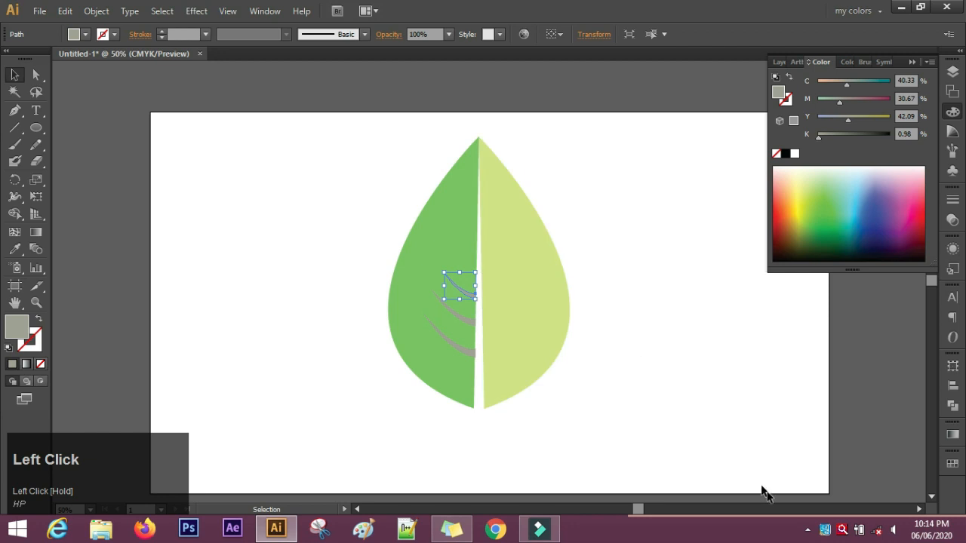
pyautogui.click(805, 532)
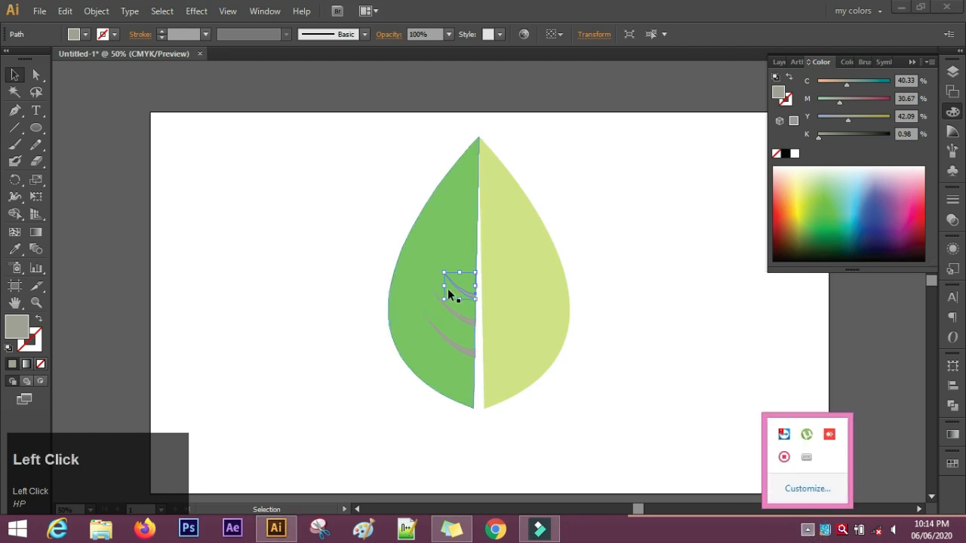
pyautogui.click(466, 293)
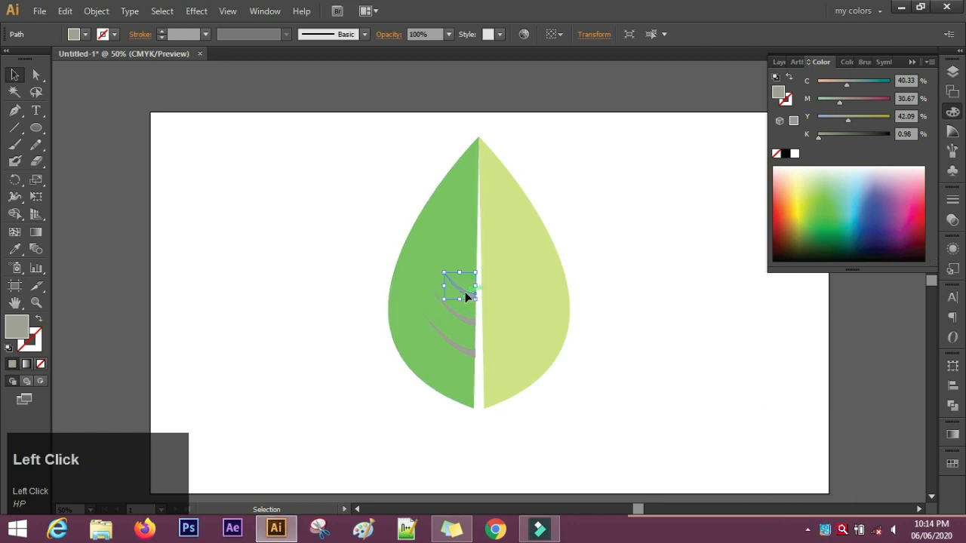
pyautogui.moveTo(467, 296); pyautogui.dragTo(469, 272)
pyautogui.click(678, 322)
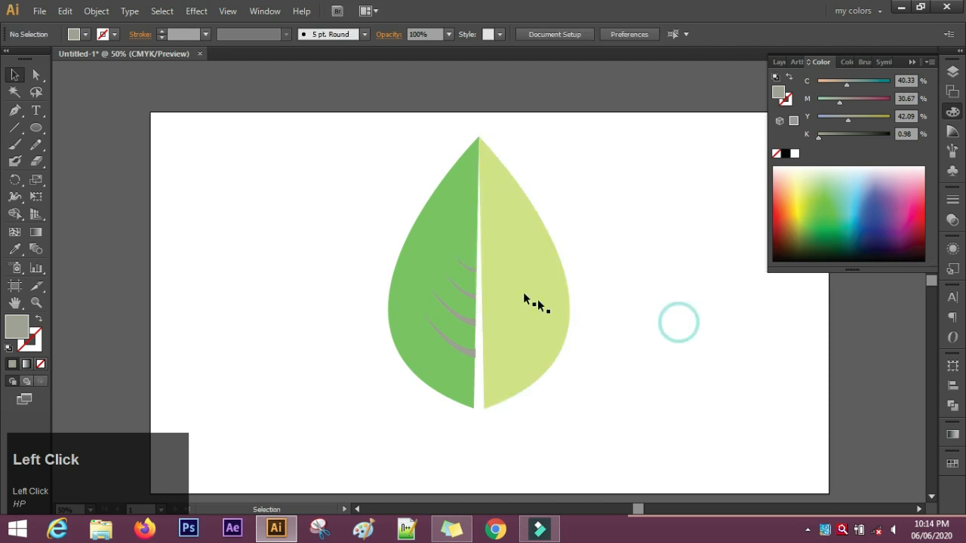
# Step: Add two more progressively smaller vein copies above the topmost vein, along the inner edge of the left half
pyautogui.click(469, 266)
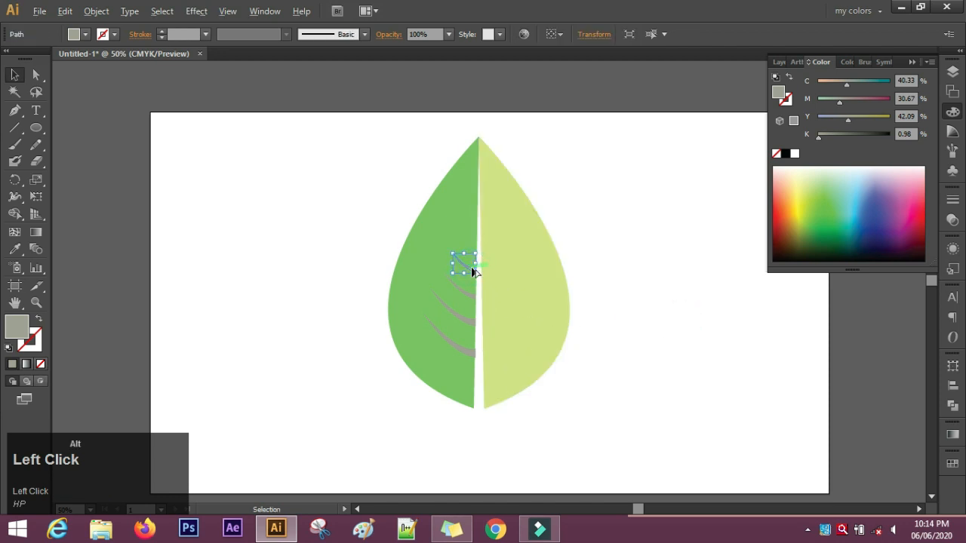
pyautogui.moveTo(468, 265); pyautogui.dragTo(473, 245)
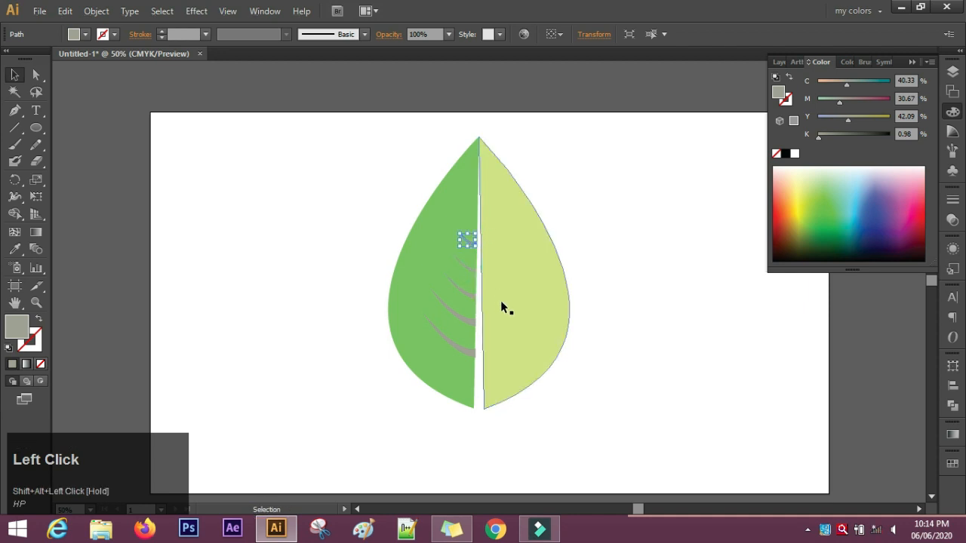
pyautogui.click(653, 294)
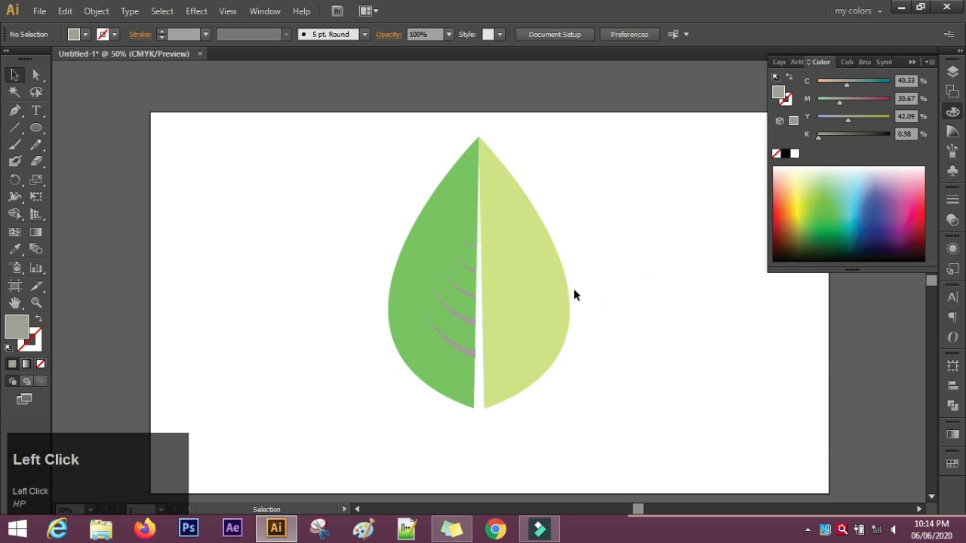
pyautogui.click(470, 243)
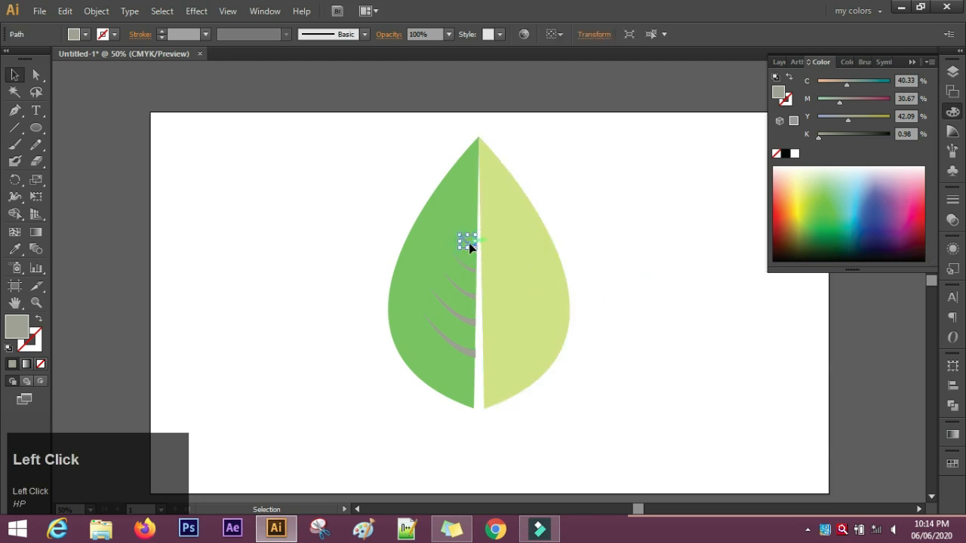
pyautogui.hotkey('ctrl', 'space')
pyautogui.click(486, 237)
pyautogui.click(476, 270)
pyautogui.click(485, 301)
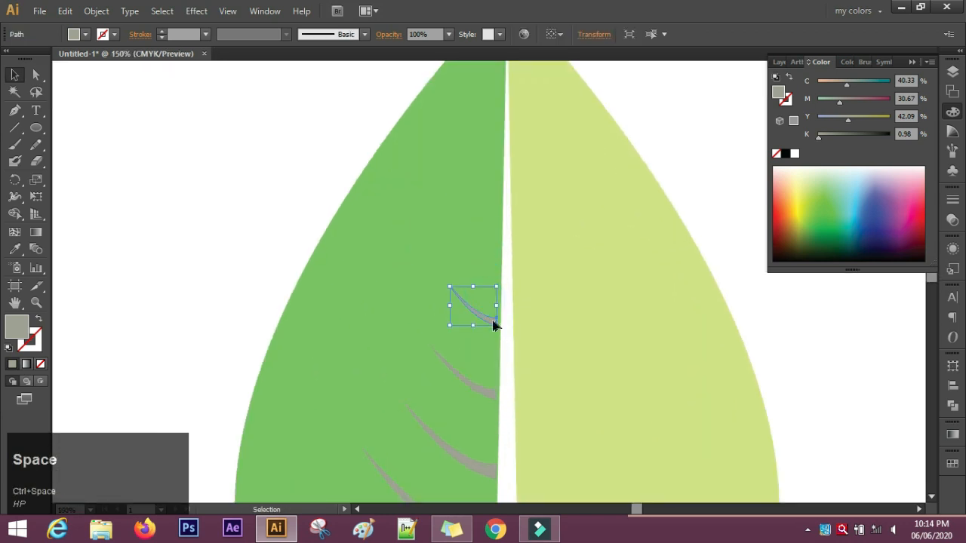
pyautogui.moveTo(492, 319); pyautogui.dragTo(502, 247)
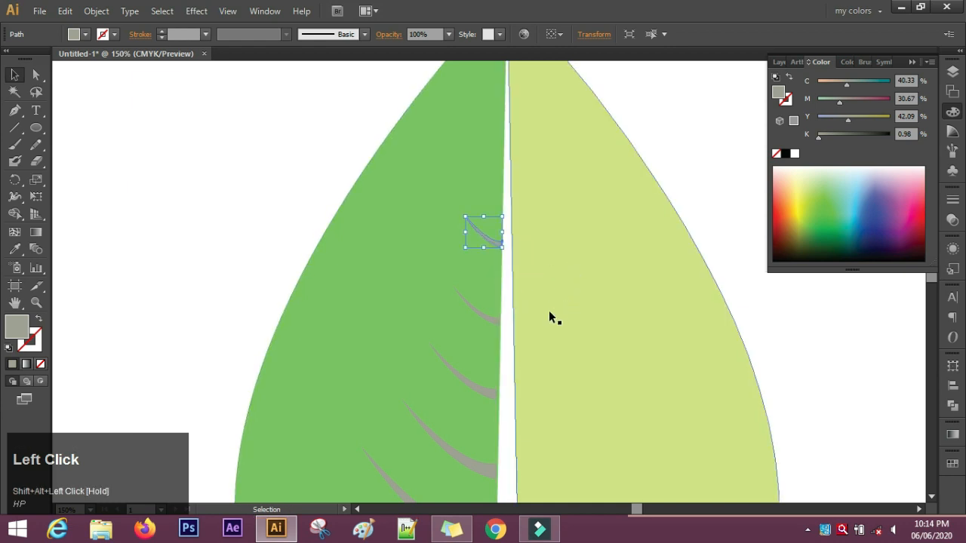
# Step: Select all six gray veins on the leaf's left half and group them
pyautogui.scroll(-3, 550, 316)
pyautogui.scroll(-3, 549, 310)
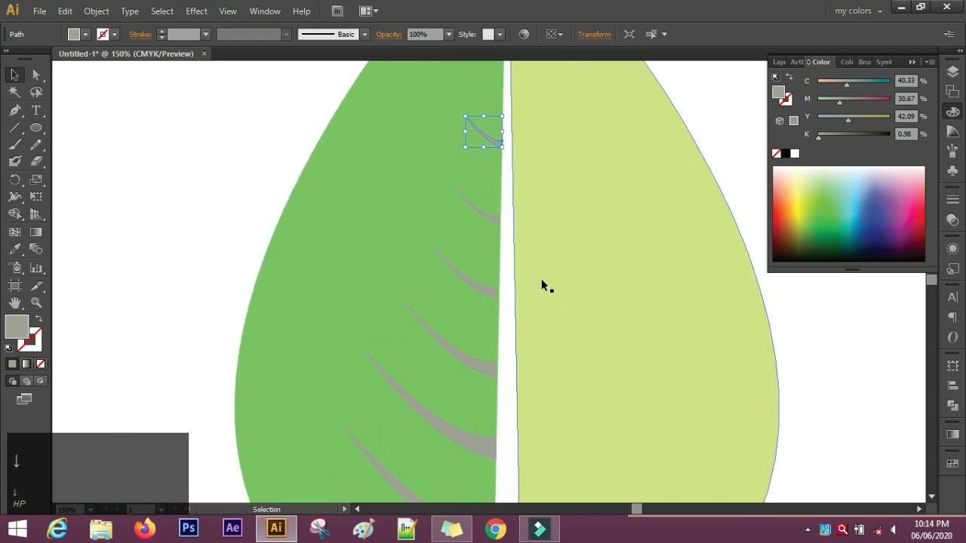
pyautogui.keyDown('shift'); pyautogui.click(483, 216); pyautogui.keyUp('shift')
pyautogui.keyDown('shift'); pyautogui.click(484, 284); pyautogui.keyUp('shift')
pyautogui.keyDown('shift'); pyautogui.click(478, 368); pyautogui.keyUp('shift')
pyautogui.scroll(-3, 479, 368)
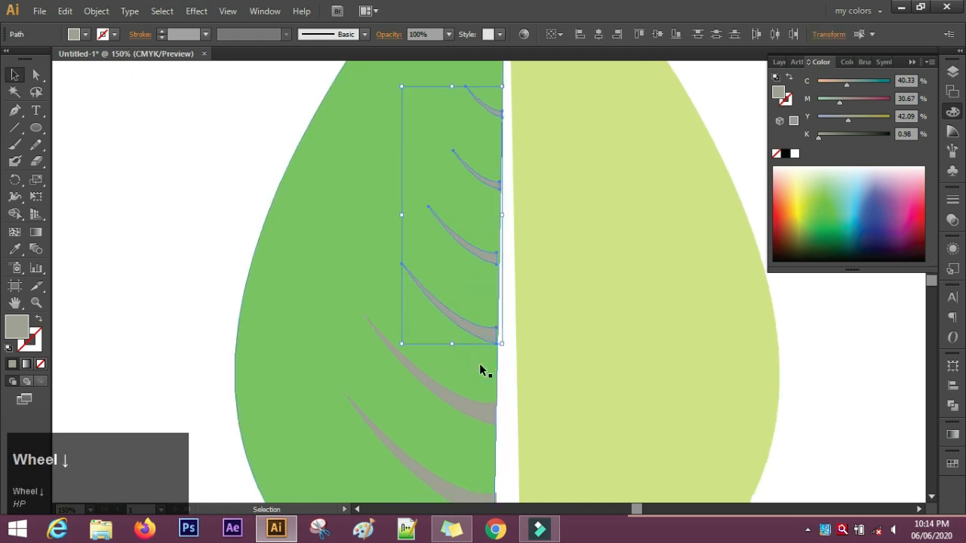
pyautogui.keyDown('shift'); pyautogui.click(474, 373); pyautogui.keyUp('shift')
pyautogui.scroll(-3, 469, 378)
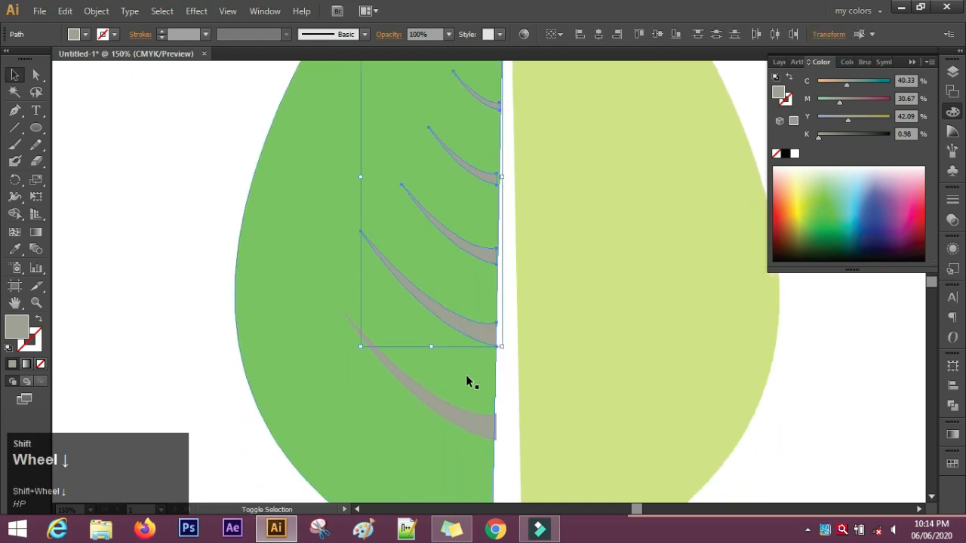
pyautogui.keyDown('shift'); pyautogui.click(457, 415); pyautogui.keyUp('shift')
pyautogui.hotkey('ctrl', 'space')
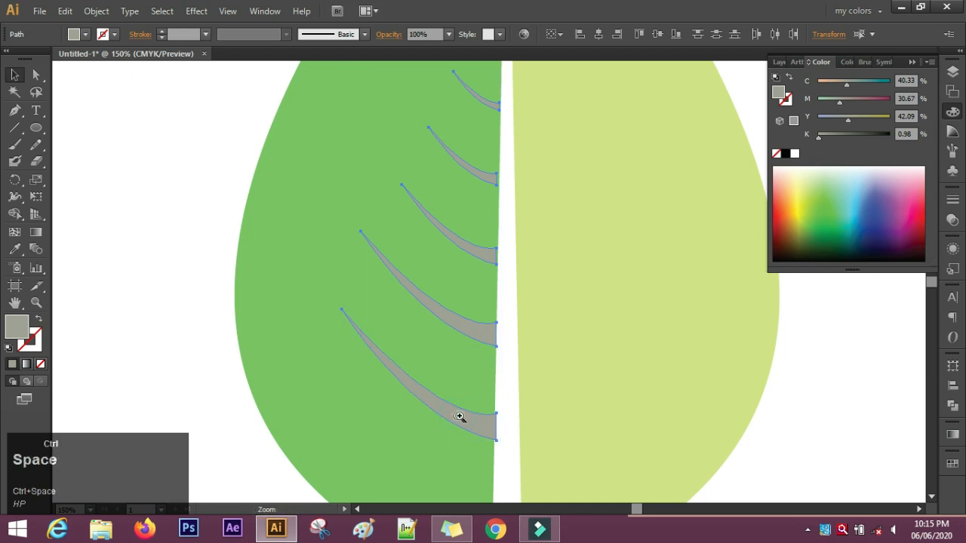
pyautogui.keyDown('ctrl'); pyautogui.keyDown('alt'); pyautogui.click(490, 341); pyautogui.keyUp('alt'); pyautogui.keyUp('ctrl')
pyautogui.keyDown('ctrl'); pyautogui.keyDown('alt'); pyautogui.click(491, 339); pyautogui.keyUp('alt'); pyautogui.keyUp('ctrl')
pyautogui.scroll(3, 503, 260)
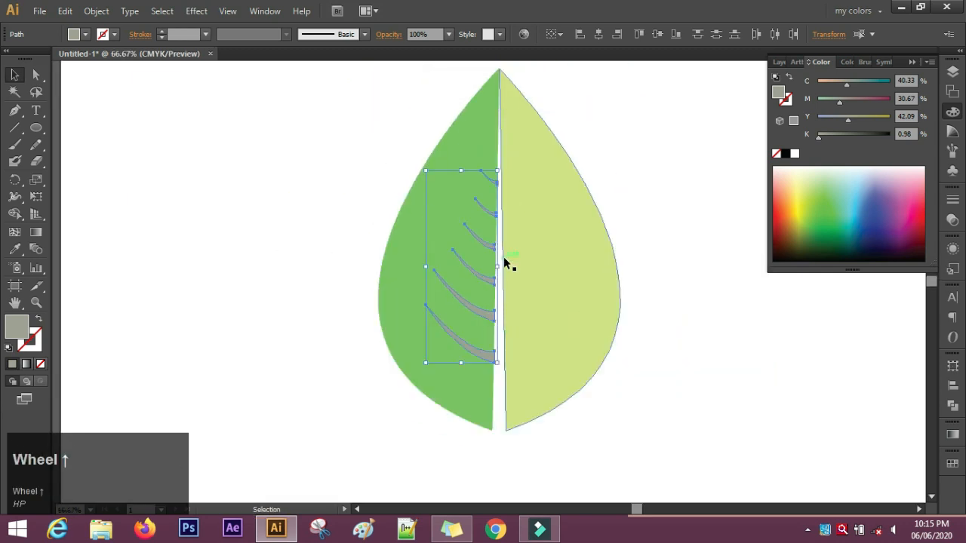
pyautogui.hotkey('ctrl', 'g')
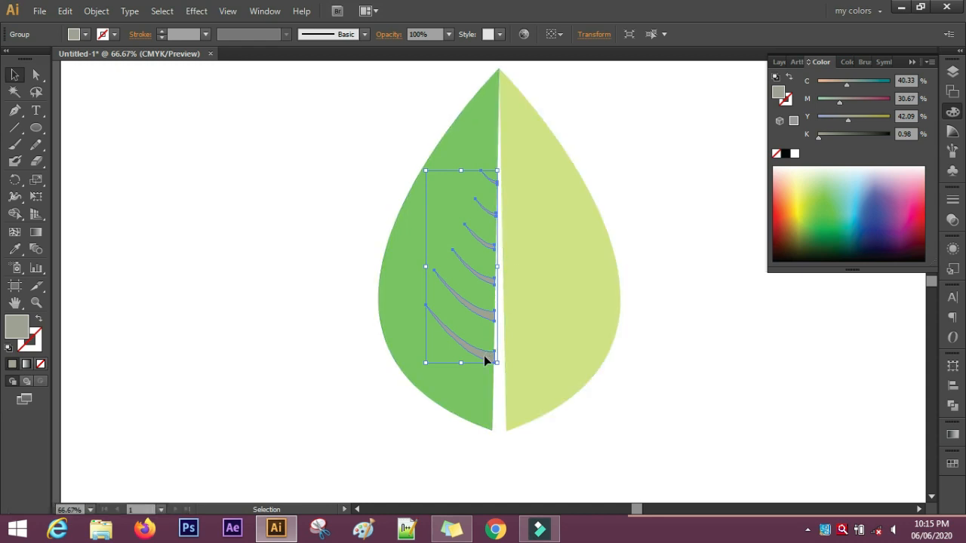
# Step: Paste a copy of the vein group in front, reflect it across the vertical axis, and place it against the right half's inner edge
pyautogui.rightClick(485, 357)
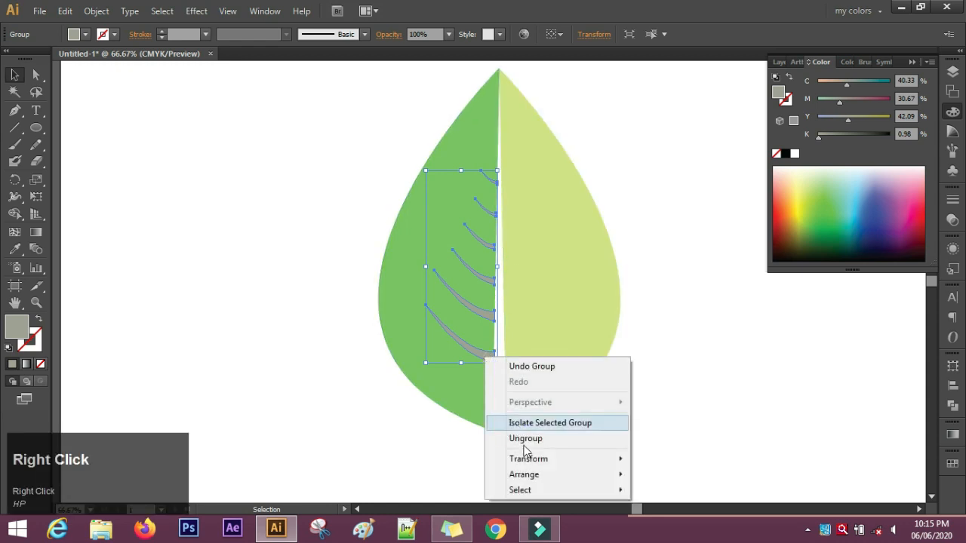
pyautogui.click(474, 351)
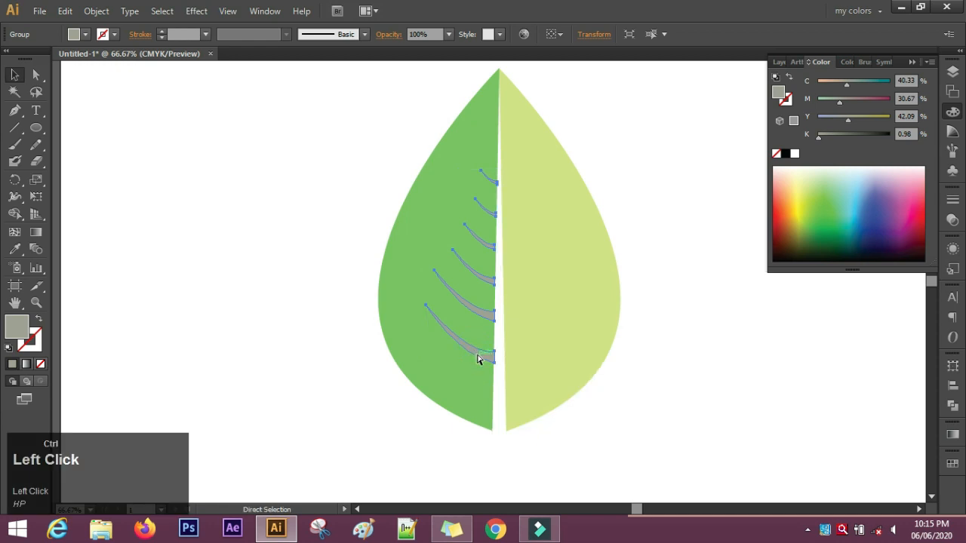
pyautogui.hotkey('ctrl', 'c')
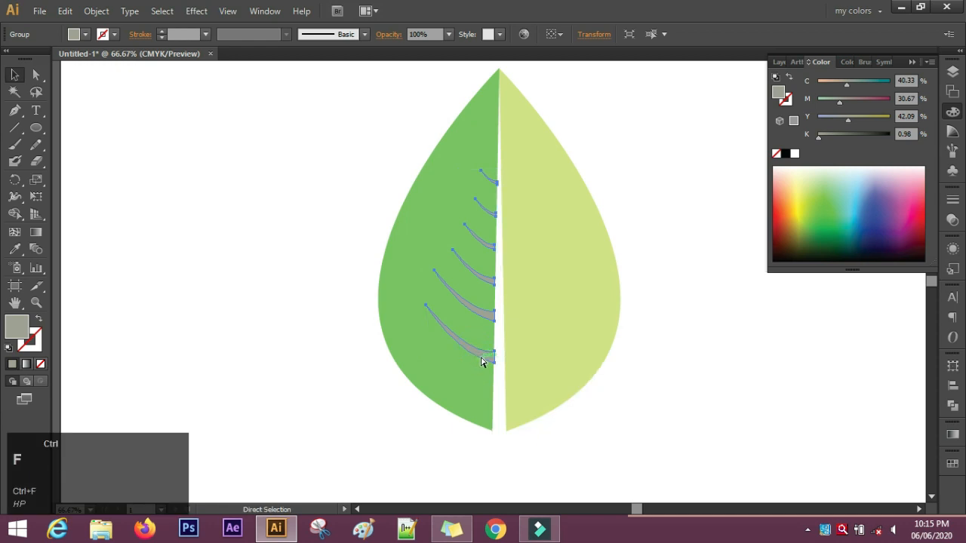
pyautogui.rightClick(479, 352)
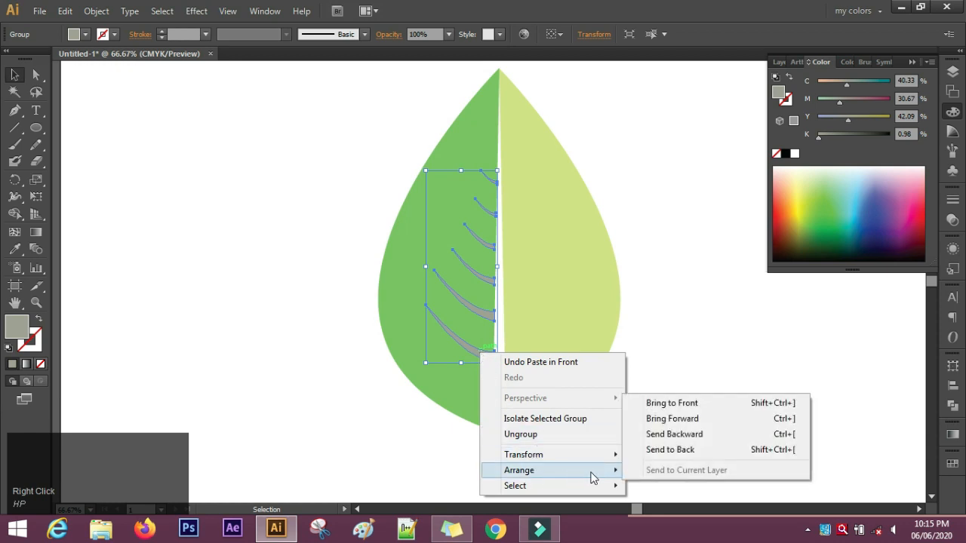
pyautogui.moveTo(565, 457)
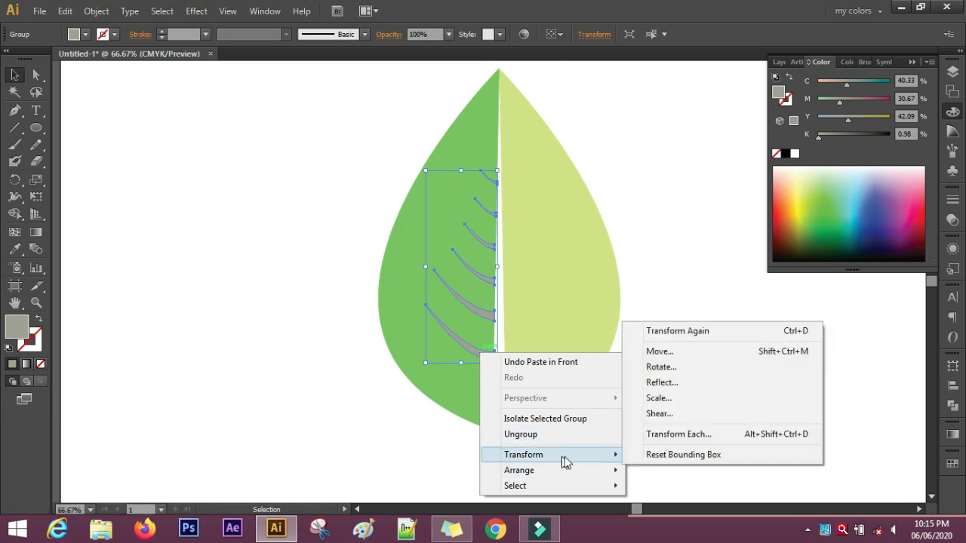
pyautogui.click(673, 383)
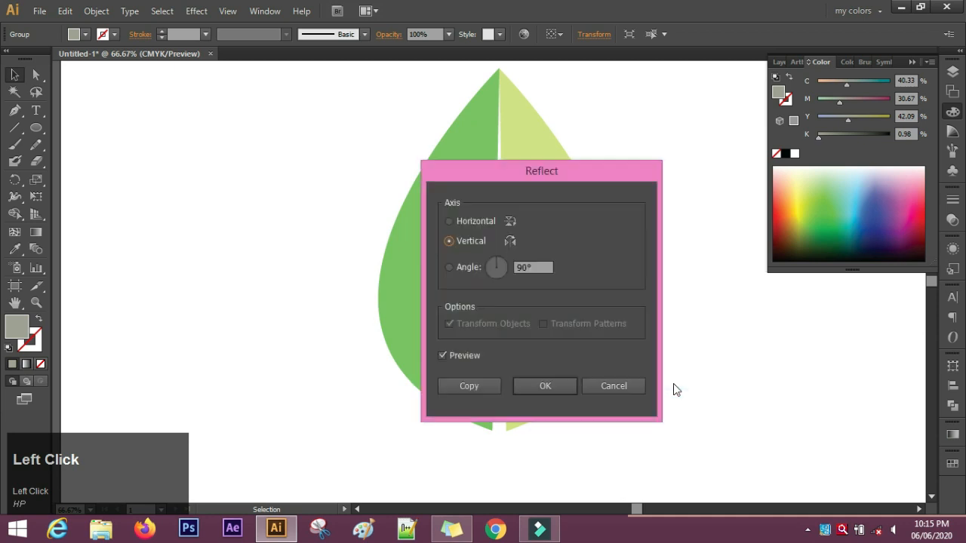
pyautogui.click(533, 388)
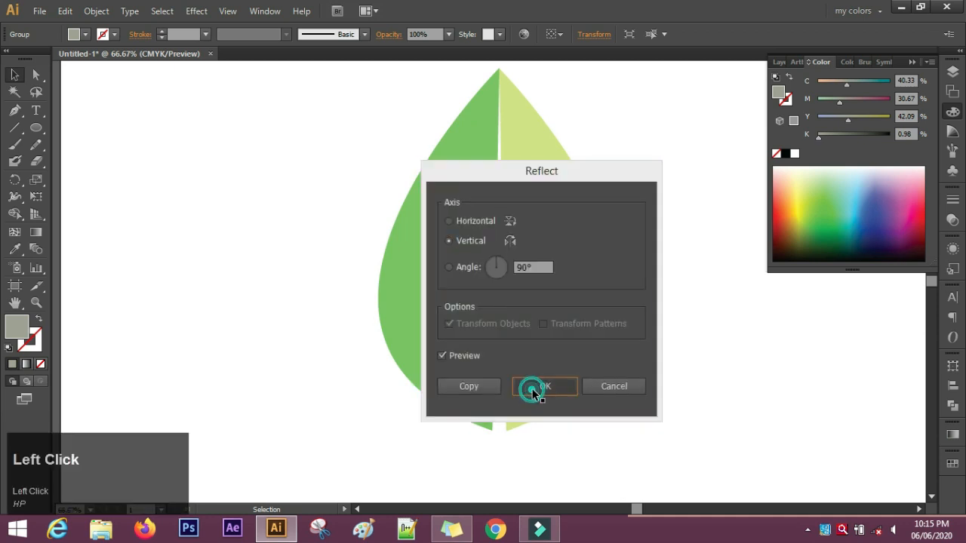
pyautogui.moveTo(441, 354); pyautogui.dragTo(517, 354)
pyautogui.click(689, 453)
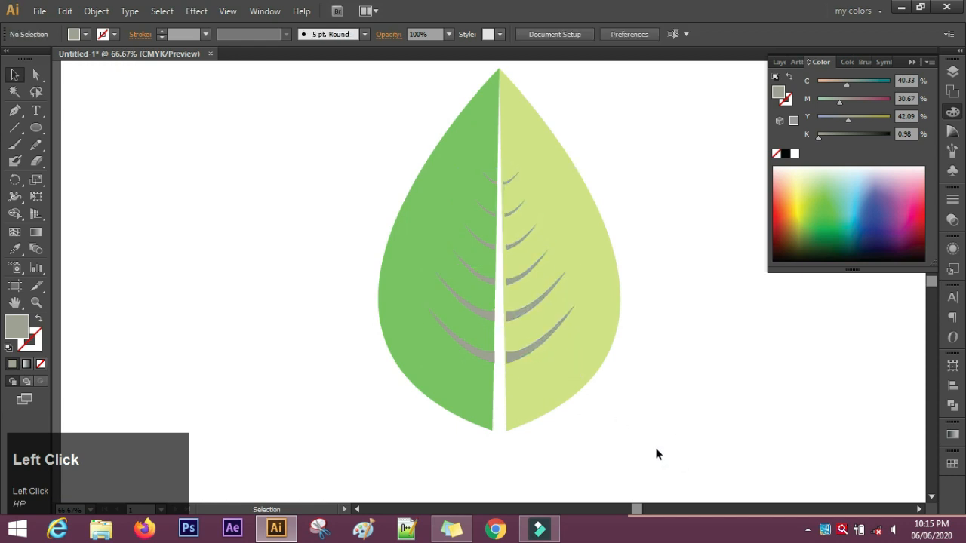
# Step: Fill the vein group on the leaf's right half with white FFFFFF and deselect it
pyautogui.click(522, 353)
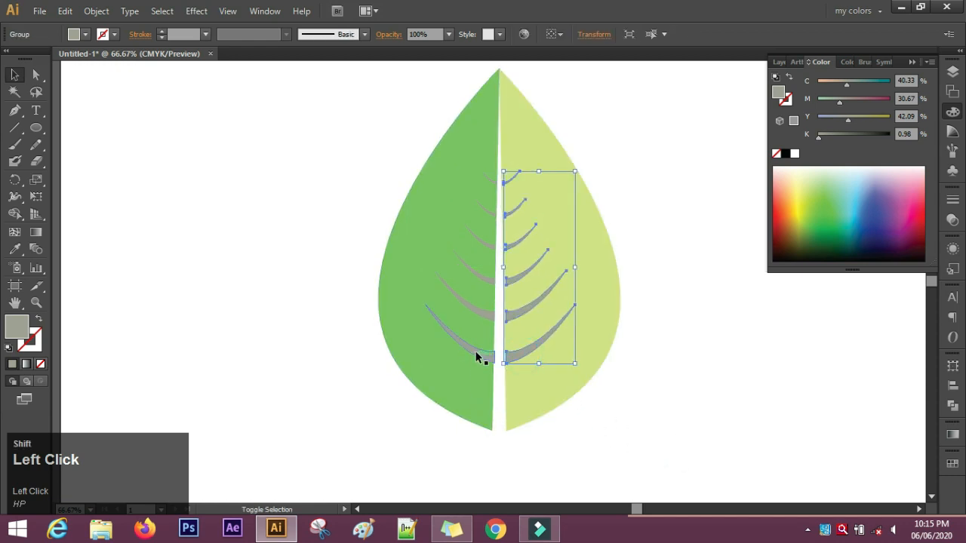
pyautogui.click(19, 325)
pyautogui.click(20, 324)
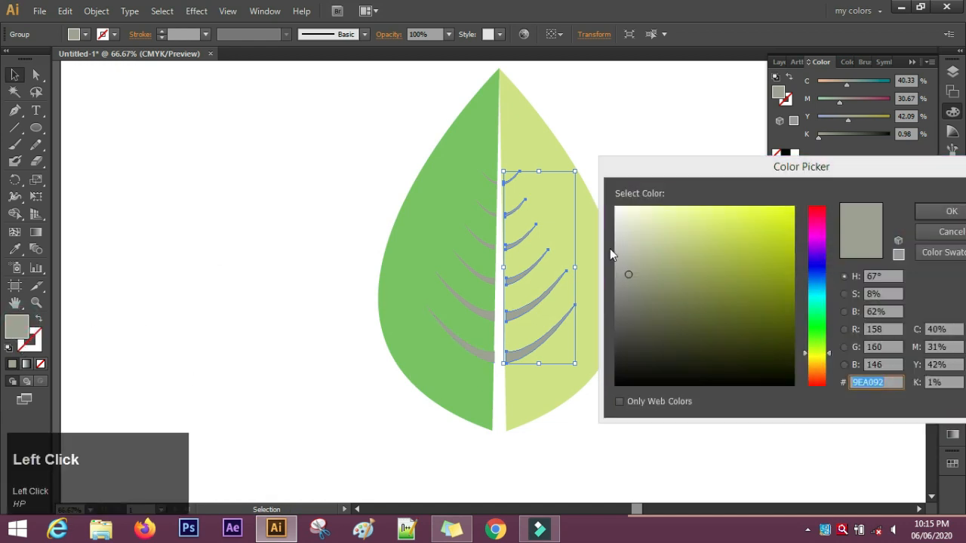
pyautogui.moveTo(631, 233); pyautogui.dragTo(601, 204)
pyautogui.click(945, 209)
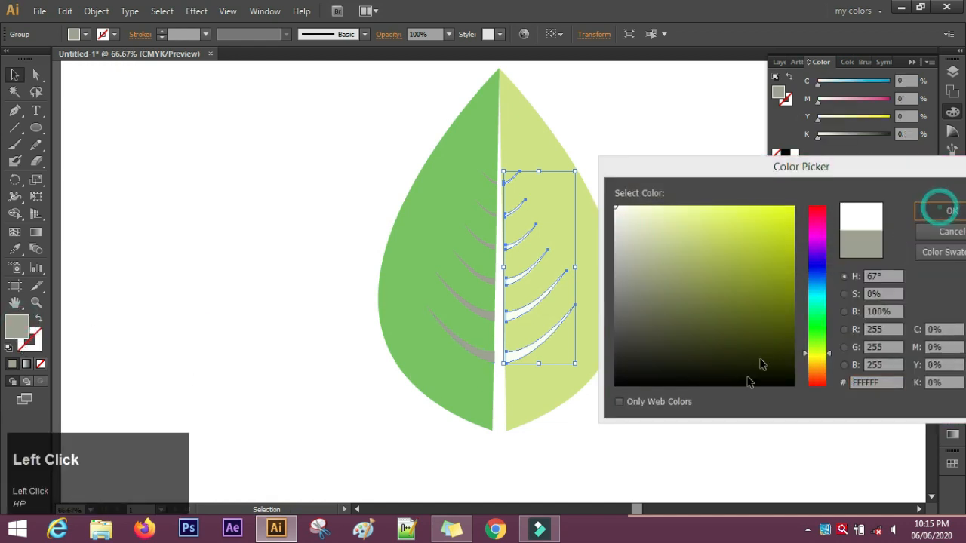
pyautogui.click(714, 418)
pyautogui.click(486, 356)
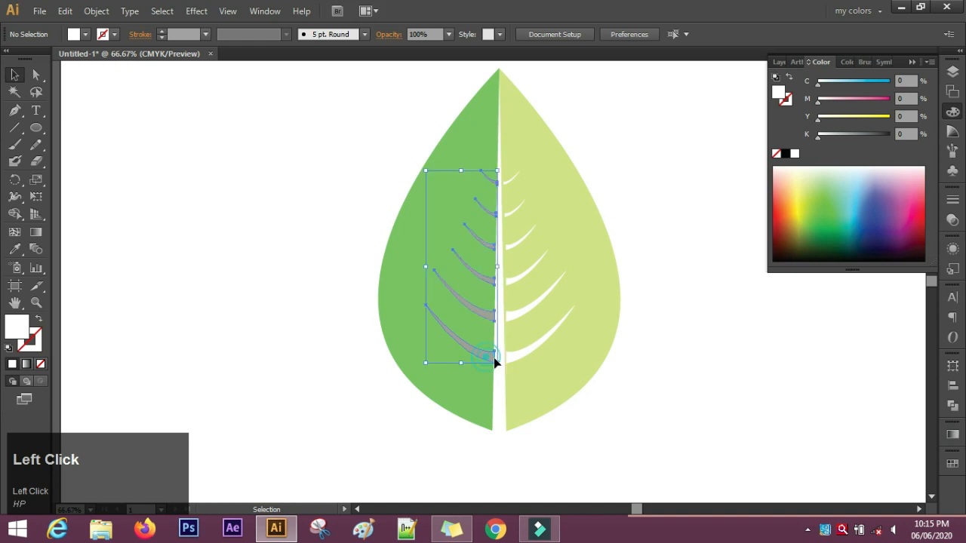
pyautogui.doubleClick(18, 330)
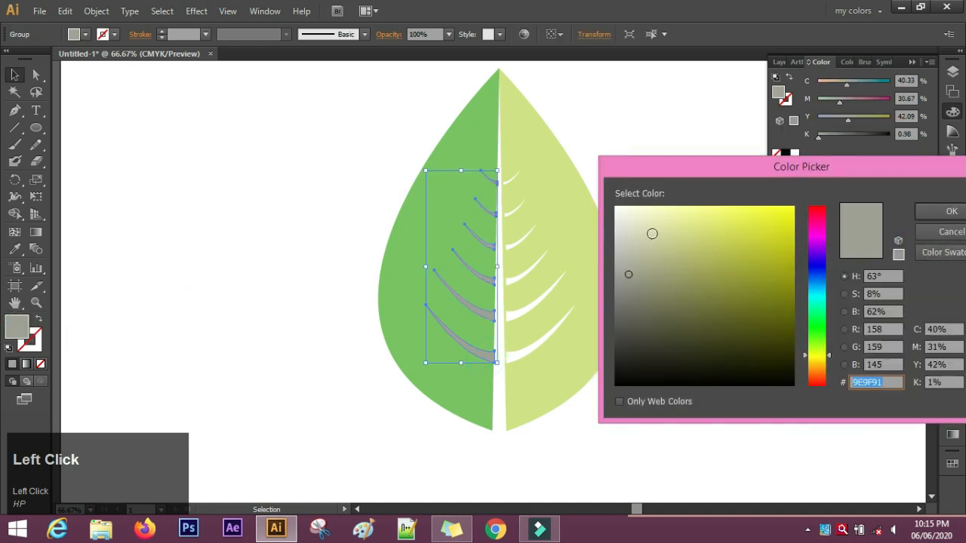
pyautogui.click(923, 211)
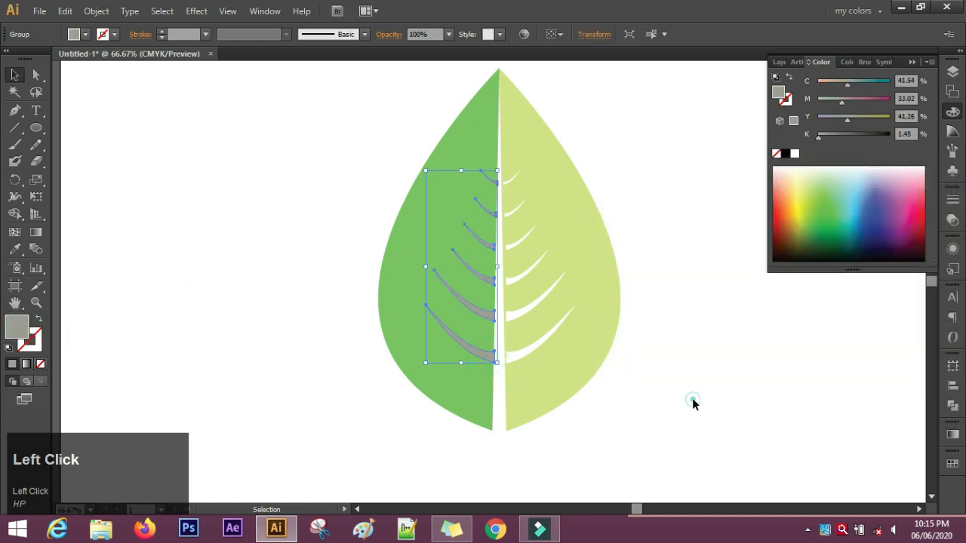
pyautogui.click(691, 399)
# Step: Fill the vein group on the leaf's left half with white FFFFFF and deselect it
pyautogui.click(489, 355)
pyautogui.doubleClick(18, 327)
pyautogui.moveTo(679, 244); pyautogui.dragTo(615, 206)
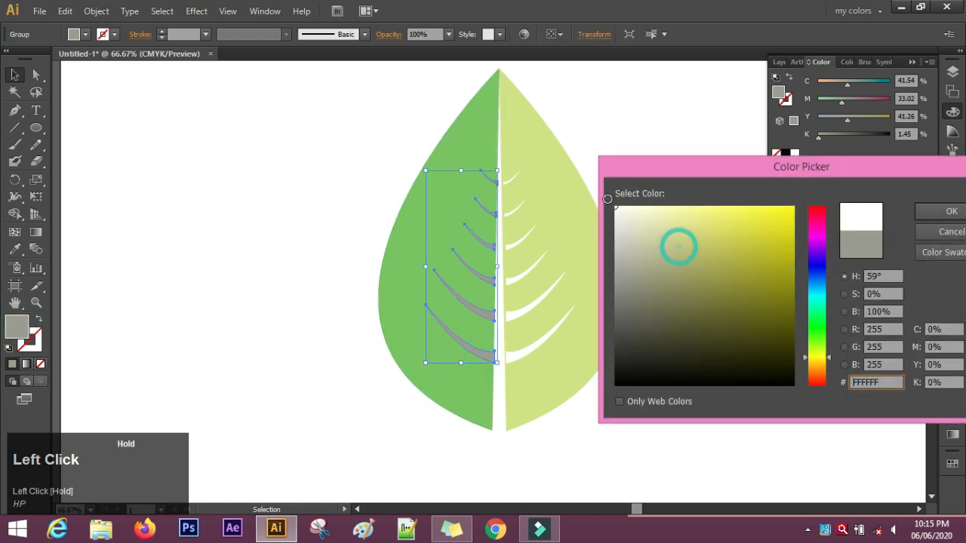
pyautogui.click(930, 212)
pyautogui.click(670, 321)
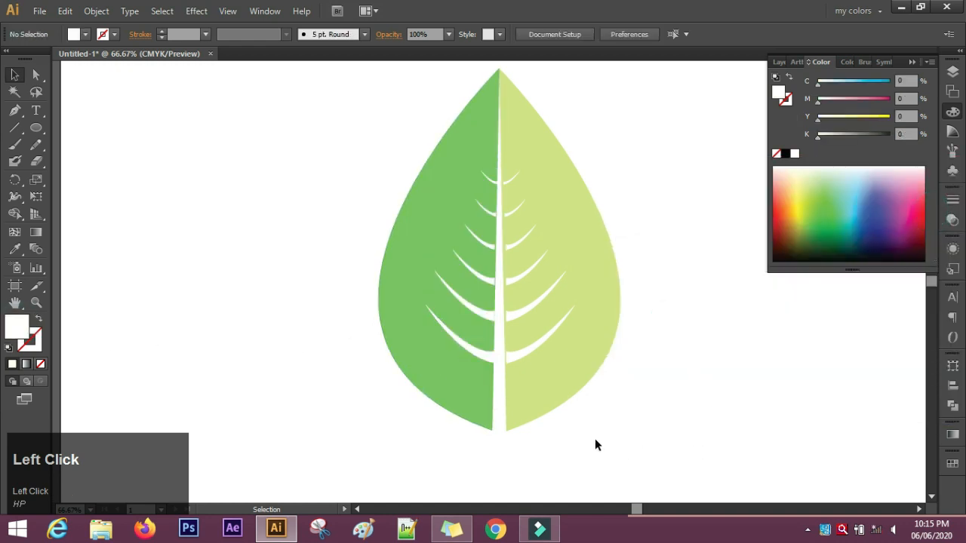
# Step: Scale the whole leaf with its veins proportionally about its centre to under a third of its size, and reselect all its parts
pyautogui.moveTo(566, 482); pyautogui.dragTo(367, 173)
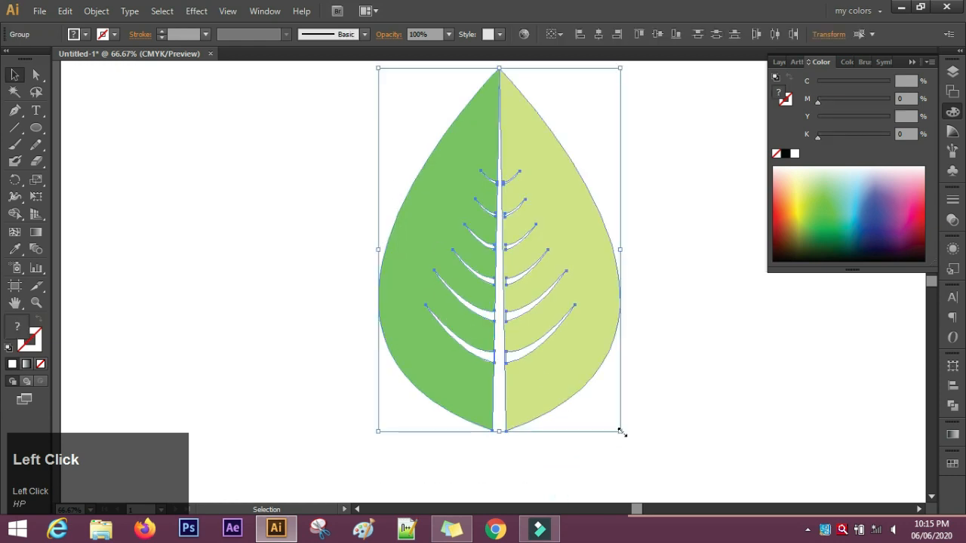
pyautogui.moveTo(621, 433); pyautogui.dragTo(557, 373)
pyautogui.click(582, 389)
pyautogui.moveTo(607, 401); pyautogui.dragTo(375, 173)
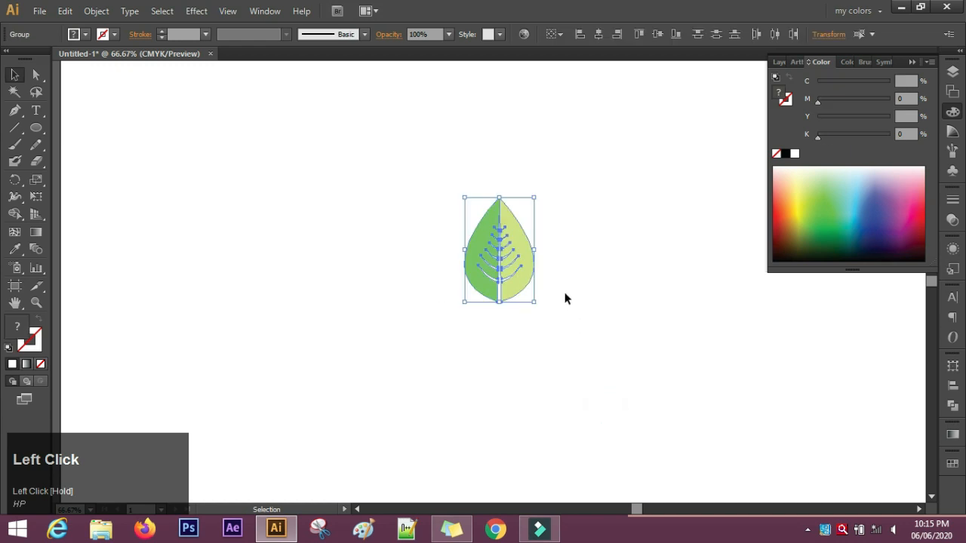
# Step: Move the small leaf to the artboard's upper-left area and deselect it
pyautogui.moveTo(504, 304); pyautogui.dragTo(158, 189)
pyautogui.click(576, 387)
pyautogui.click(513, 309)
pyautogui.click(285, 262)
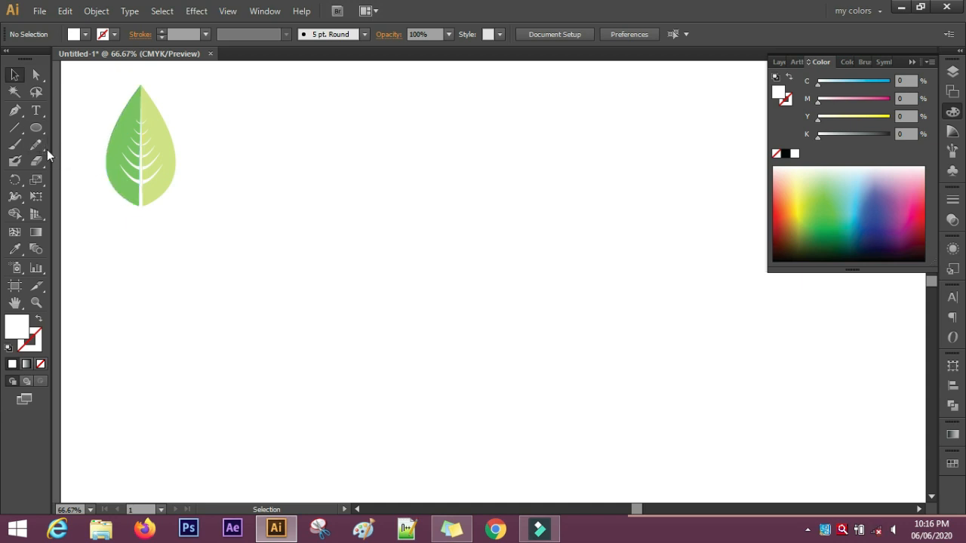
# Step: Draw a circle about 444 pt wide in the empty area below and right of the leaf, and fill it with 70% black grey
pyautogui.click(38, 130)
pyautogui.moveTo(445, 288); pyautogui.dragTo(508, 292)
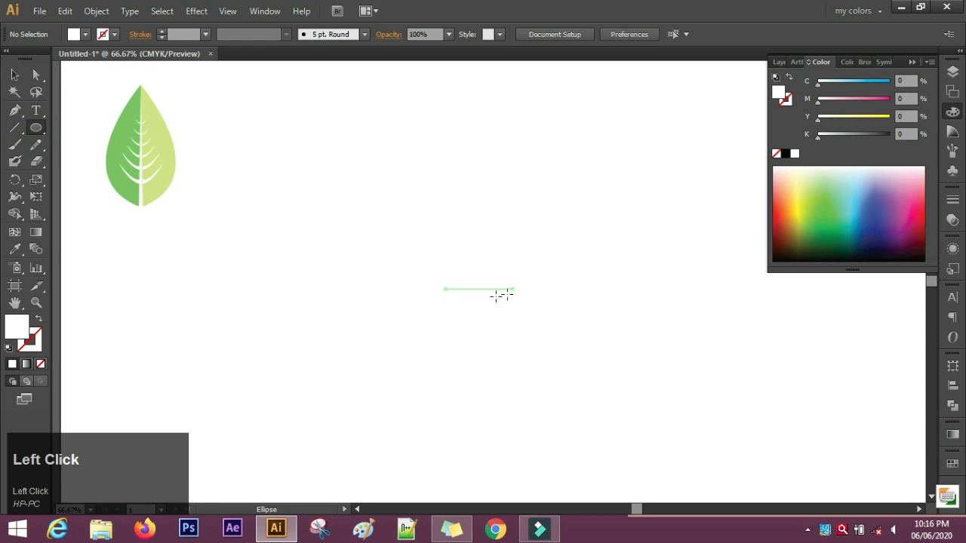
pyautogui.moveTo(395, 257); pyautogui.dragTo(607, 468)
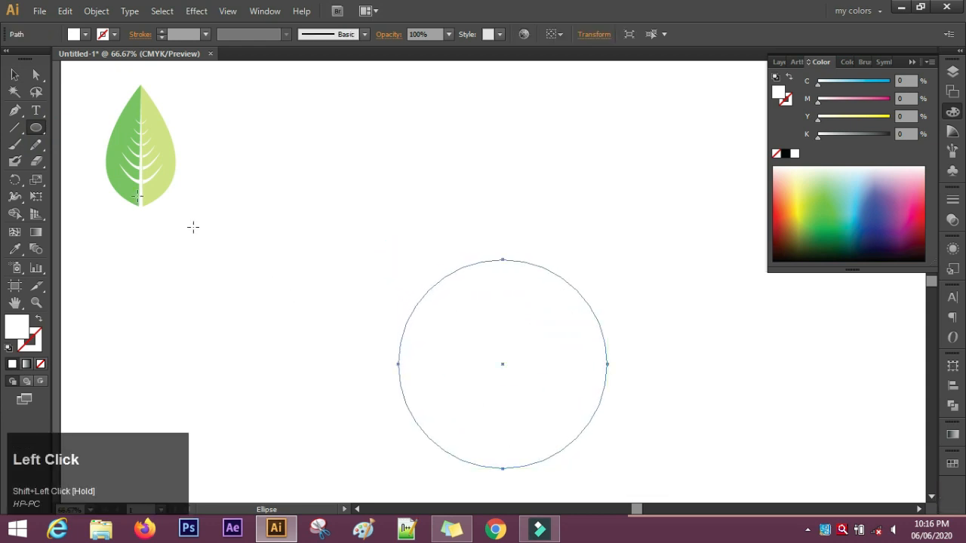
pyautogui.click(75, 34)
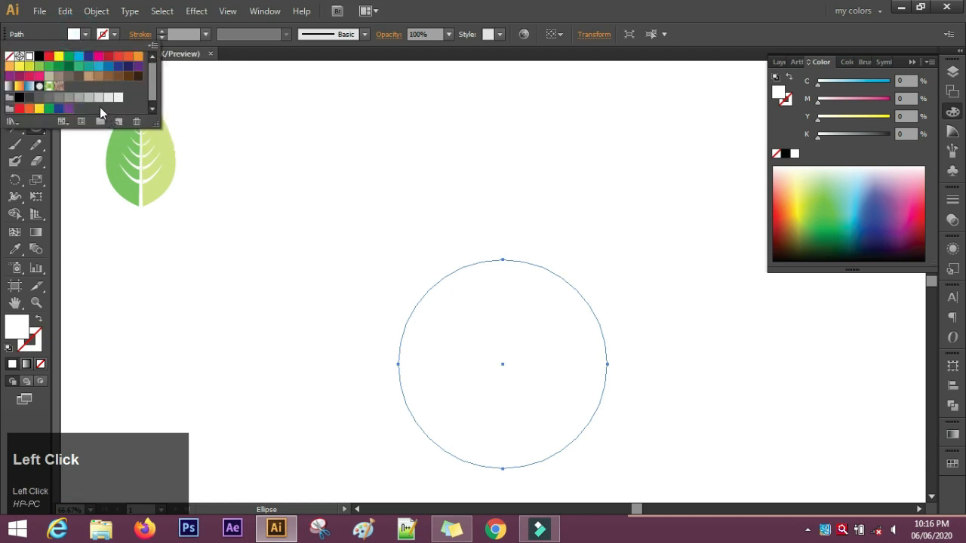
pyautogui.click(50, 98)
pyautogui.click(204, 216)
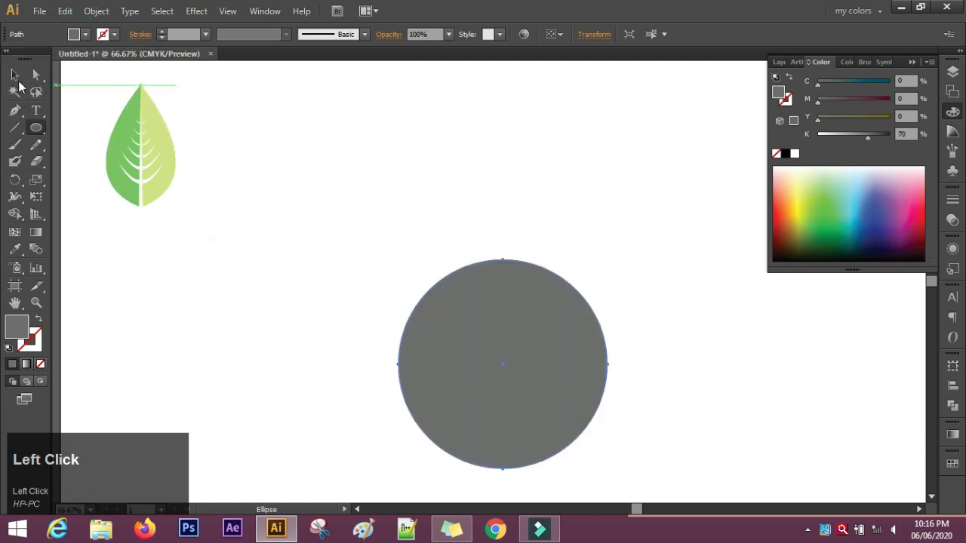
# Step: Move the grey circle slightly up and to the left, and reselect it
pyautogui.click(17, 74)
pyautogui.click(266, 253)
pyautogui.moveTo(440, 371); pyautogui.dragTo(410, 354)
pyautogui.click(640, 319)
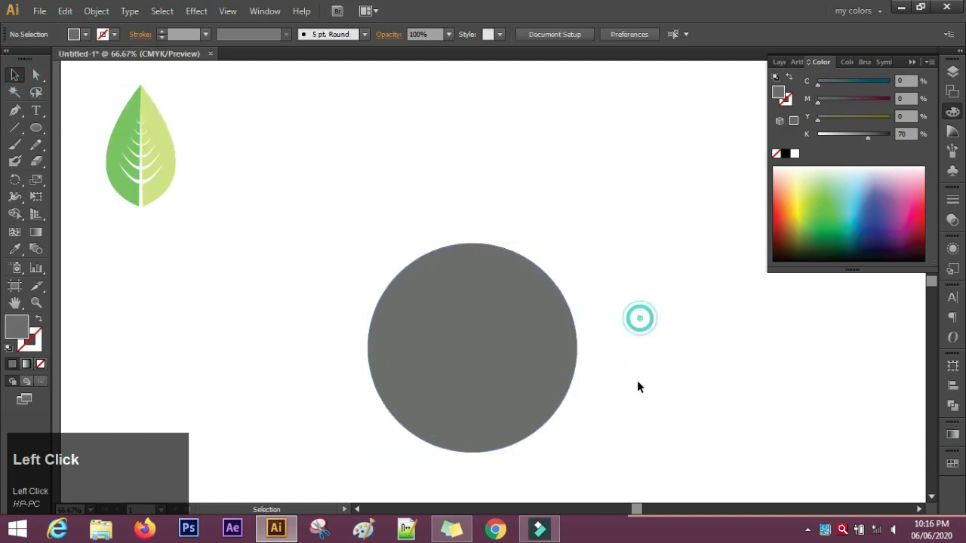
pyautogui.moveTo(654, 390); pyautogui.dragTo(311, 243)
pyautogui.click(377, 167)
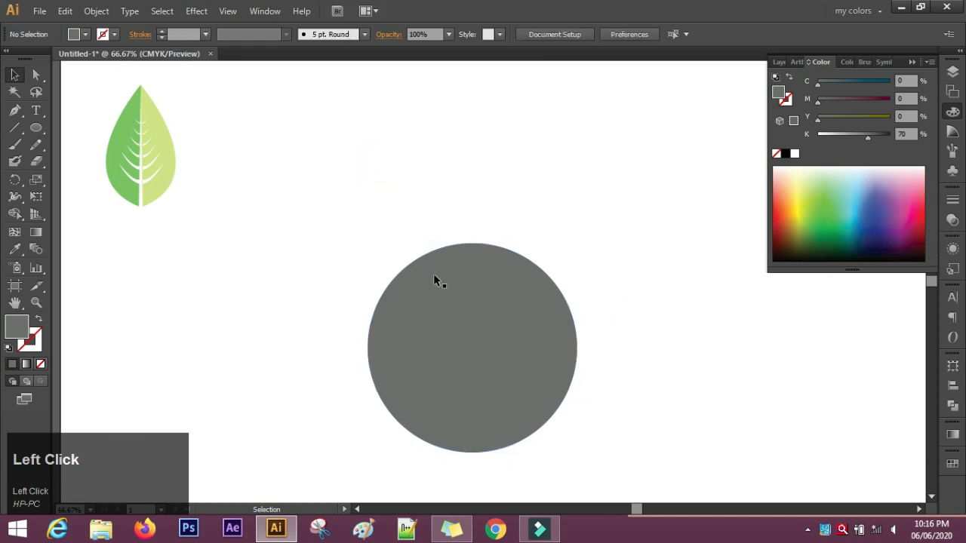
pyautogui.click(459, 332)
pyautogui.moveTo(300, 252); pyautogui.dragTo(601, 427)
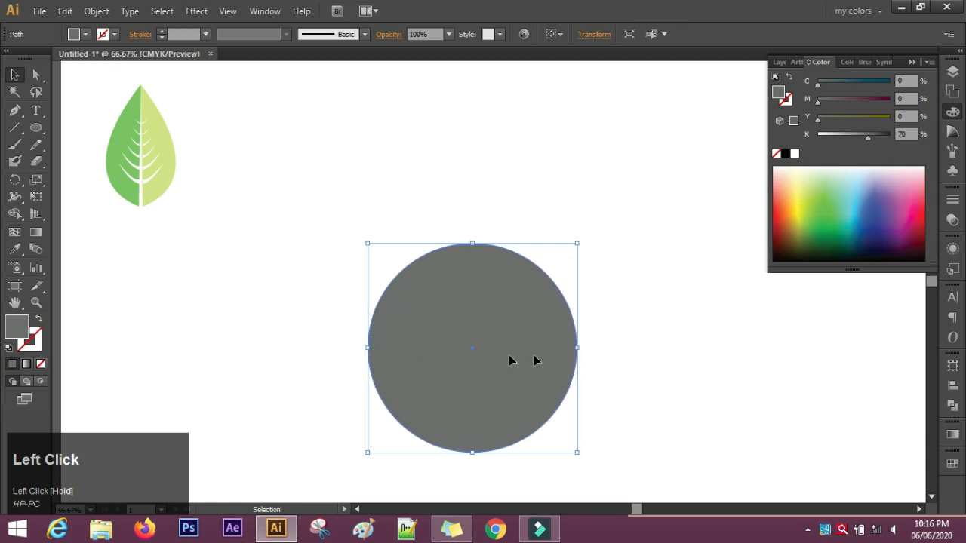
pyautogui.click(15, 110)
pyautogui.click(473, 245)
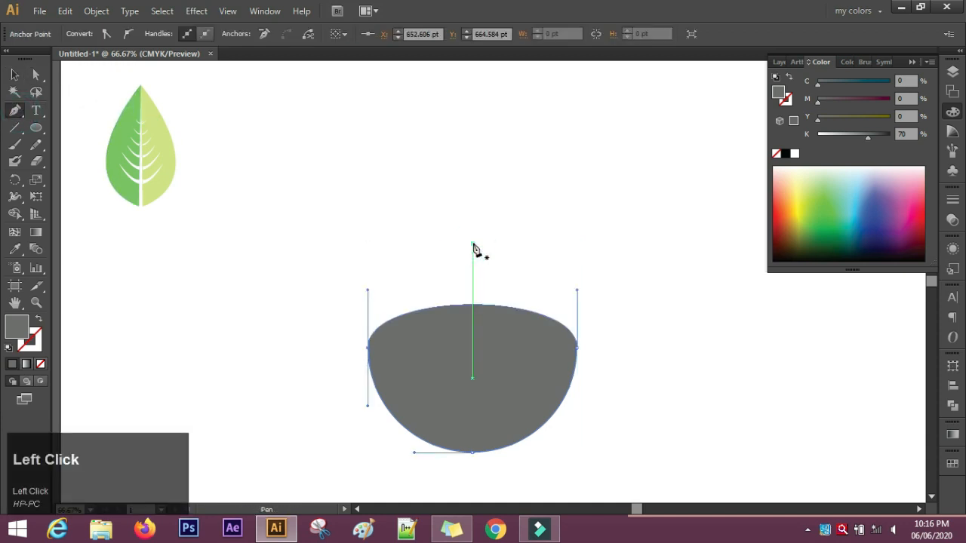
pyautogui.hotkey('ctrl', 'z')
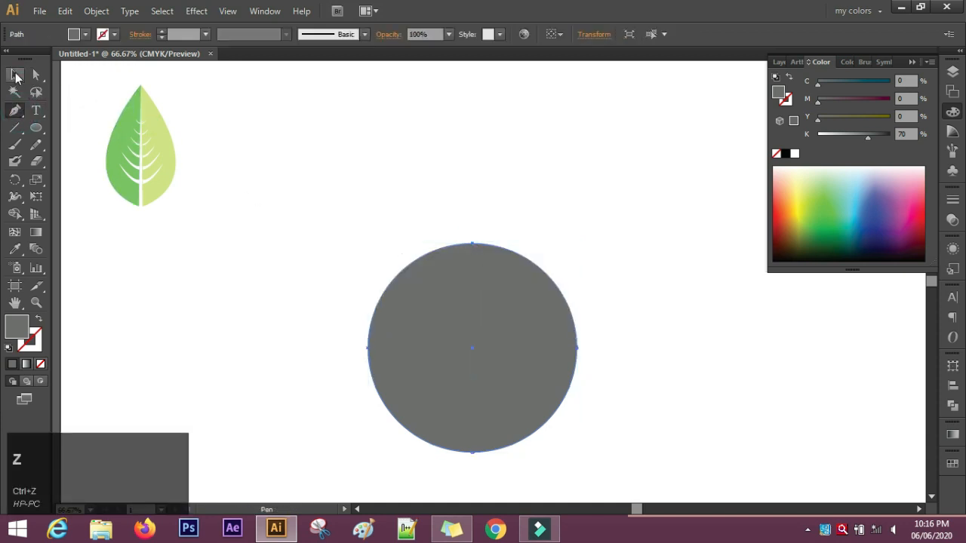
pyautogui.click(15, 75)
pyautogui.click(156, 240)
pyautogui.moveTo(361, 279); pyautogui.dragTo(659, 432)
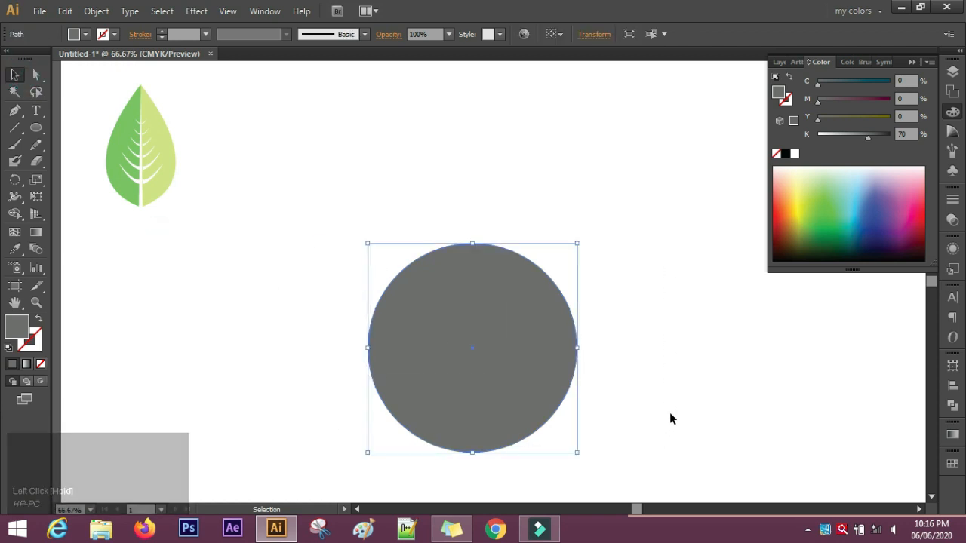
pyautogui.moveTo(332, 225); pyautogui.dragTo(664, 414)
pyautogui.click(663, 414)
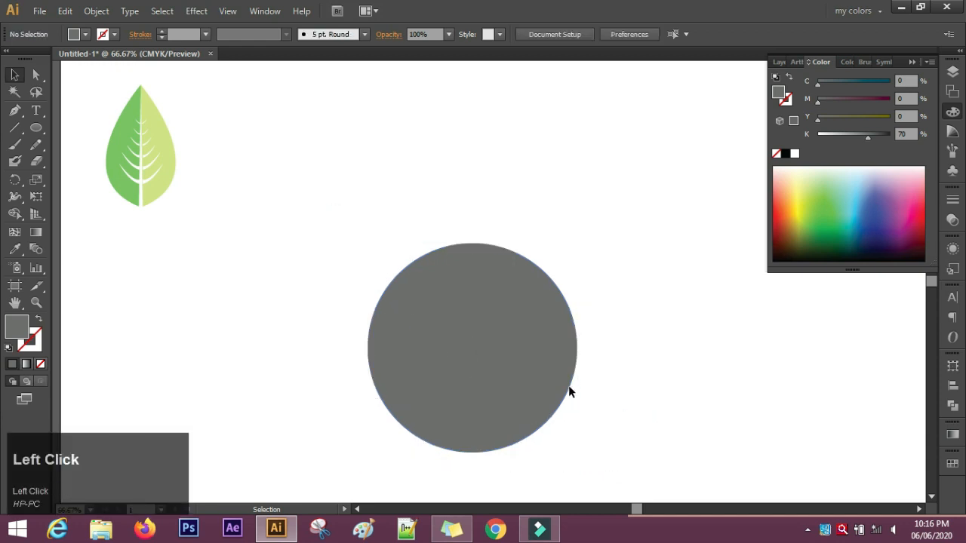
# Step: Draw a rectangle about 444 by 255 pt over the circle's upper half, spanning upward from its left to its right anchor, and deselect it
pyautogui.click(479, 361)
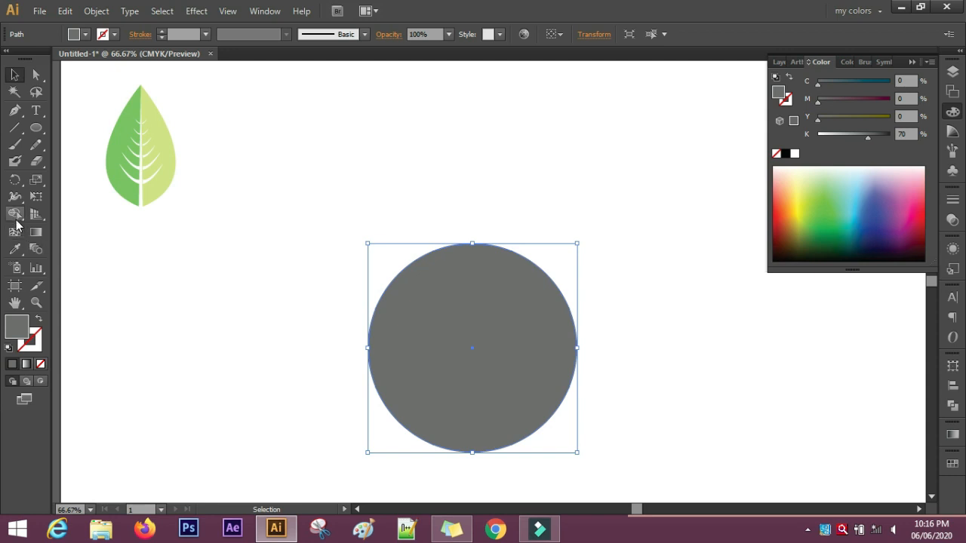
pyautogui.click(37, 129)
pyautogui.moveTo(43, 138); pyautogui.dragTo(80, 128)
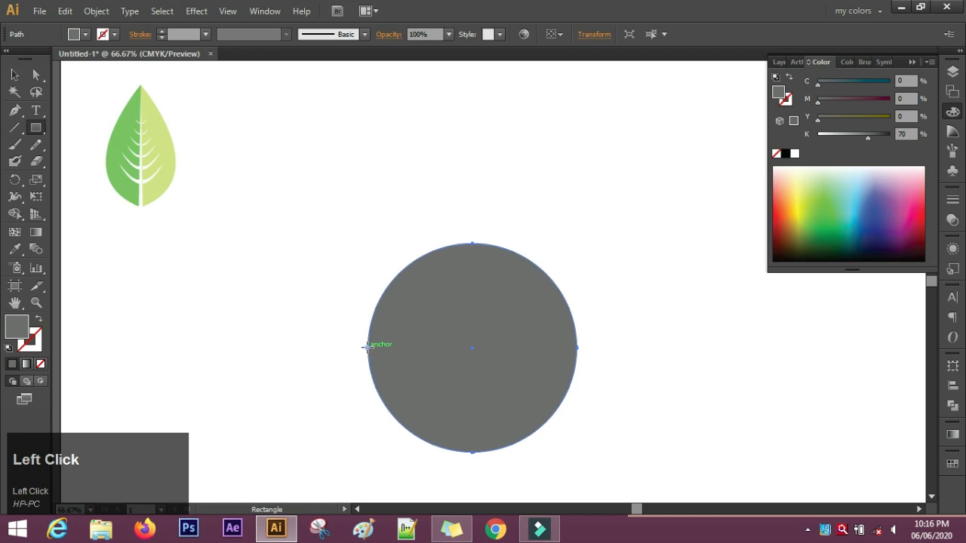
pyautogui.moveTo(367, 347); pyautogui.dragTo(576, 226)
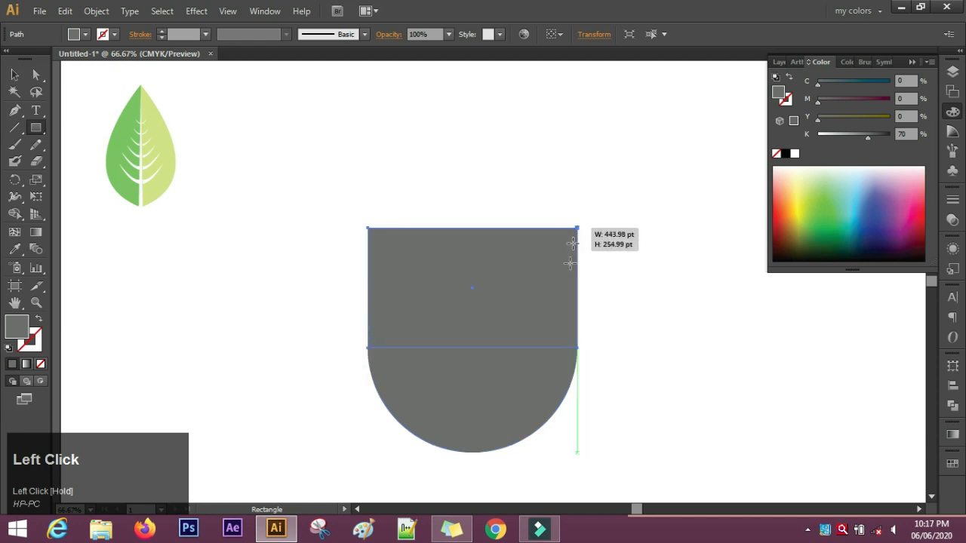
pyautogui.click(14, 75)
pyautogui.moveTo(269, 186); pyautogui.dragTo(601, 474)
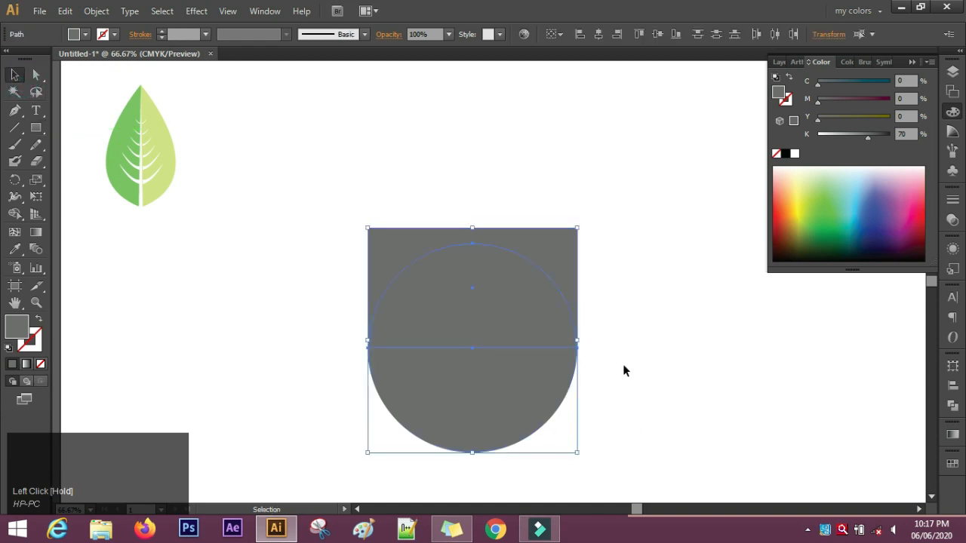
pyautogui.click(653, 353)
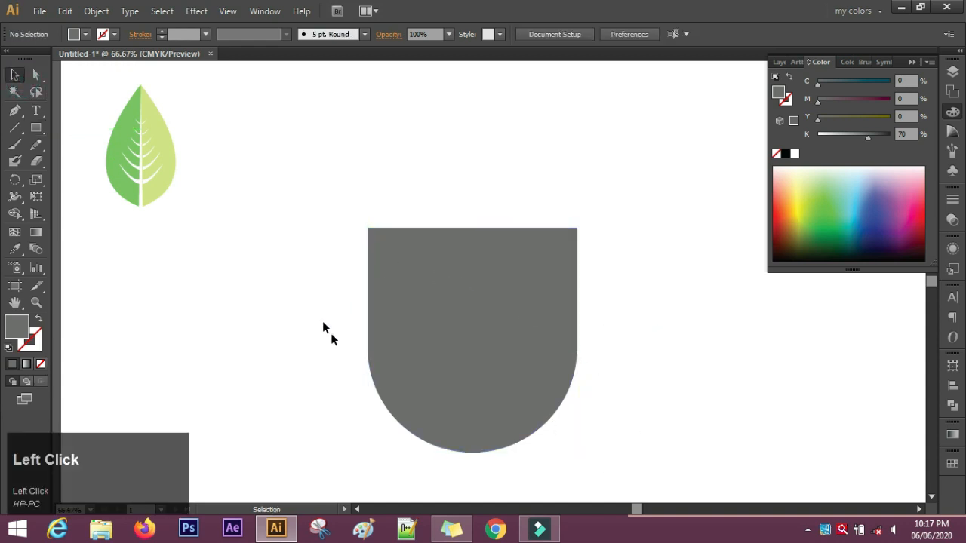
# Step: Try to cut the overlapping half-circle out of the rectangle and circle with the Shape Builder tool, and undo the cut
pyautogui.moveTo(249, 204); pyautogui.dragTo(661, 457)
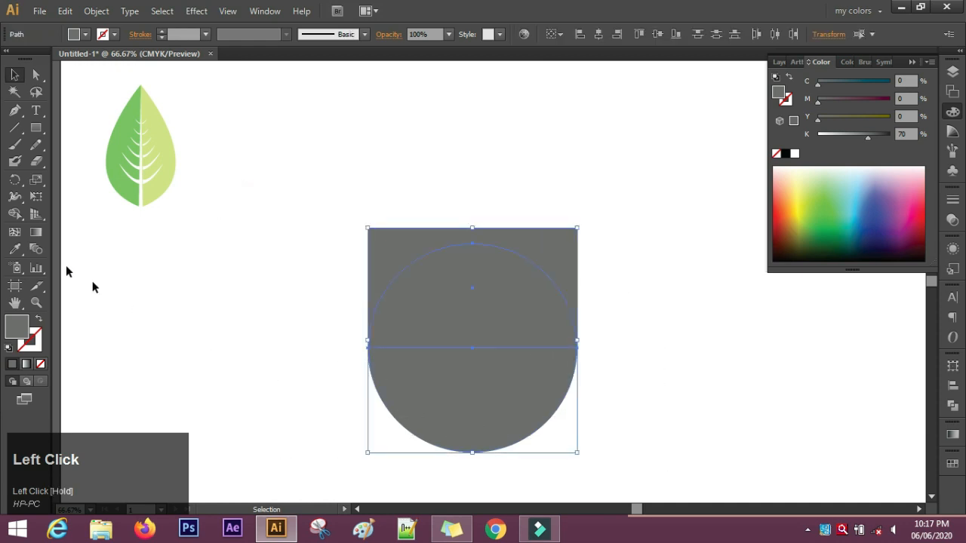
pyautogui.click(14, 213)
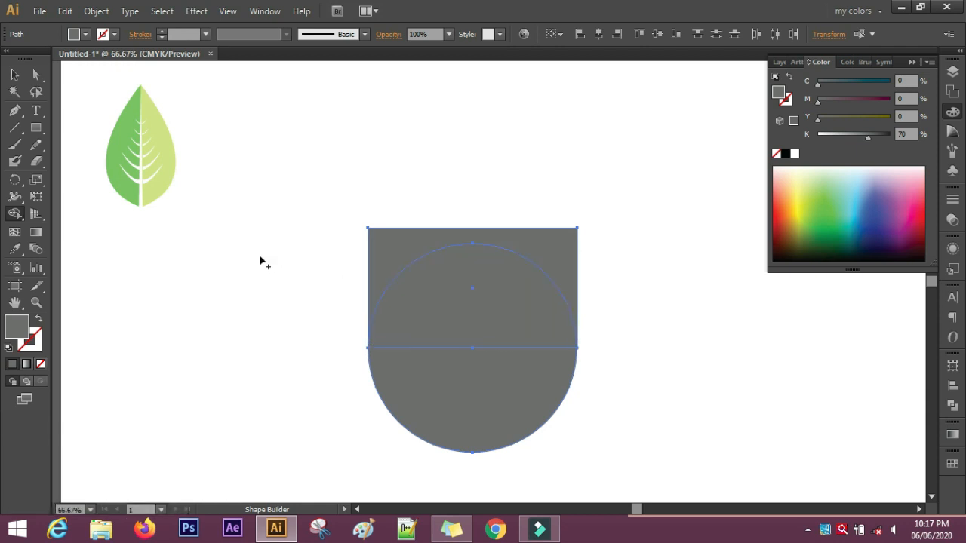
pyautogui.press('alt')
pyautogui.keyDown('alt'); pyautogui.click(417, 326); pyautogui.keyUp('alt')
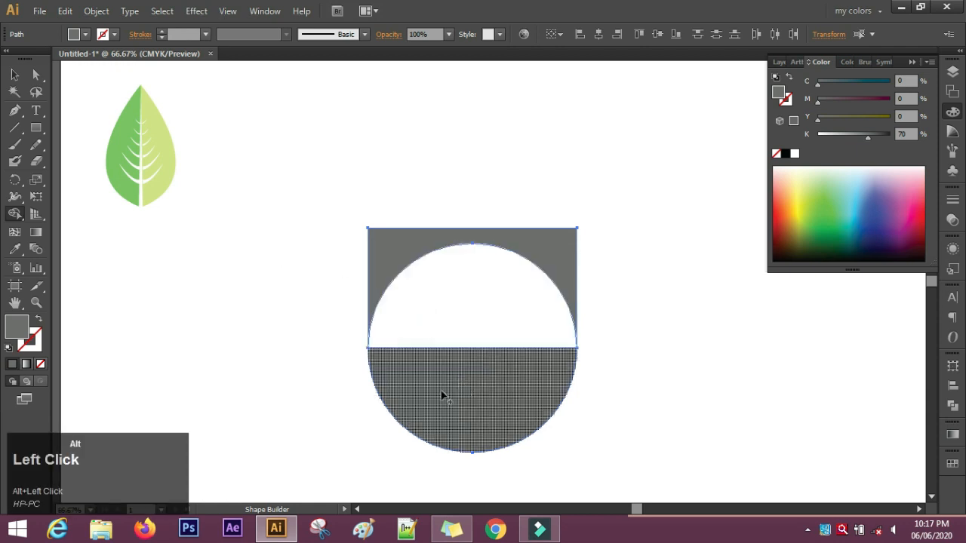
pyautogui.click(14, 75)
pyautogui.click(152, 320)
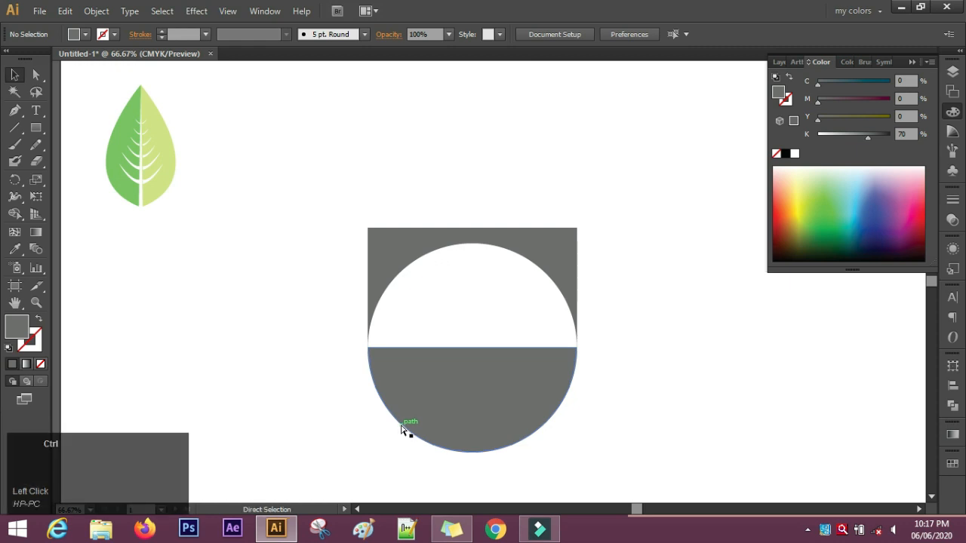
pyautogui.hotkey('ctrl', 'z')
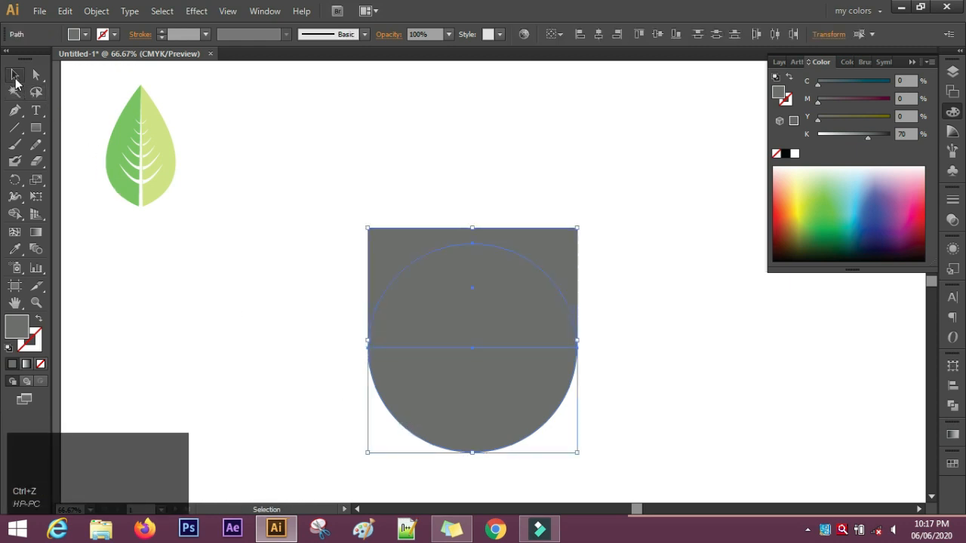
# Step: Merge the rectangle and circle into one round-bottomed shape with the Shape Builder tool, and deselect it
pyautogui.click(257, 324)
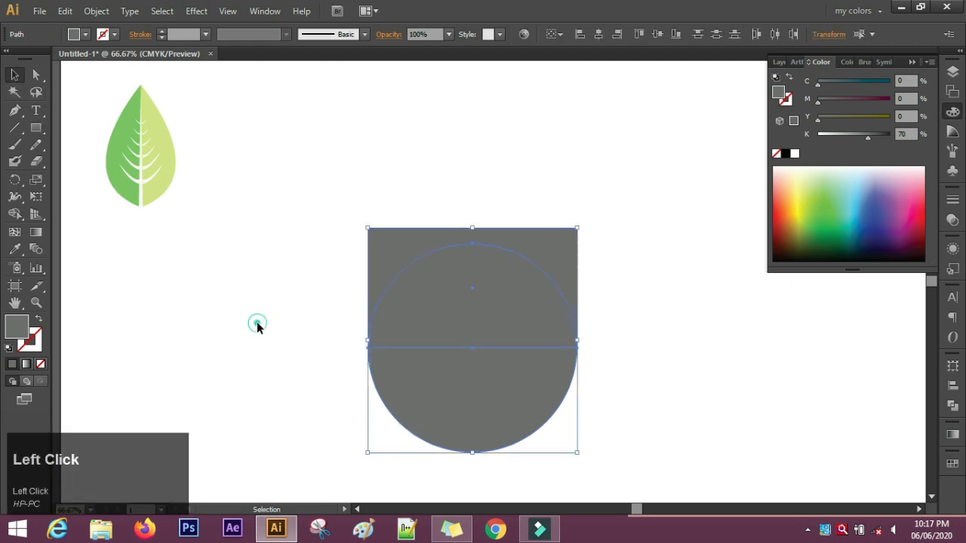
pyautogui.moveTo(276, 216); pyautogui.dragTo(613, 457)
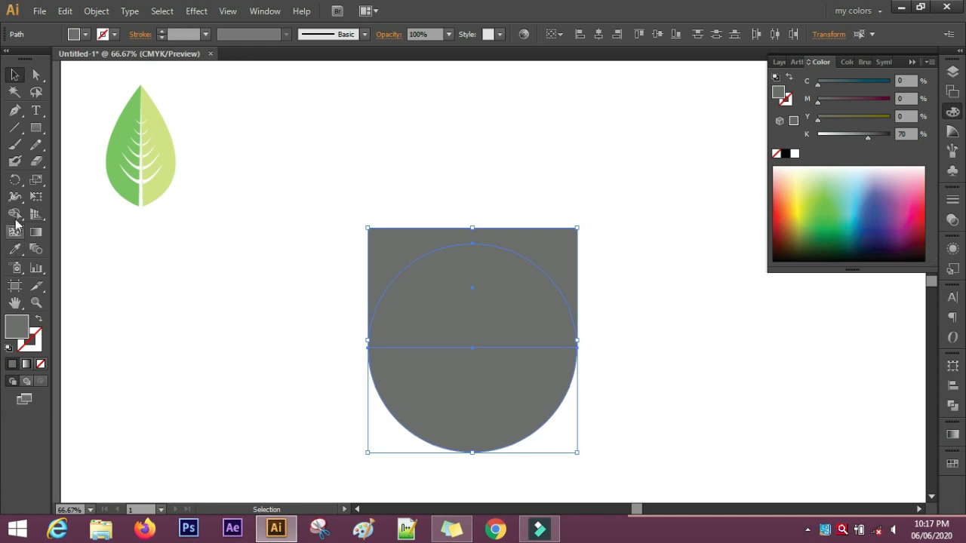
pyautogui.click(259, 183)
pyautogui.moveTo(293, 188); pyautogui.dragTo(614, 465)
pyautogui.click(18, 218)
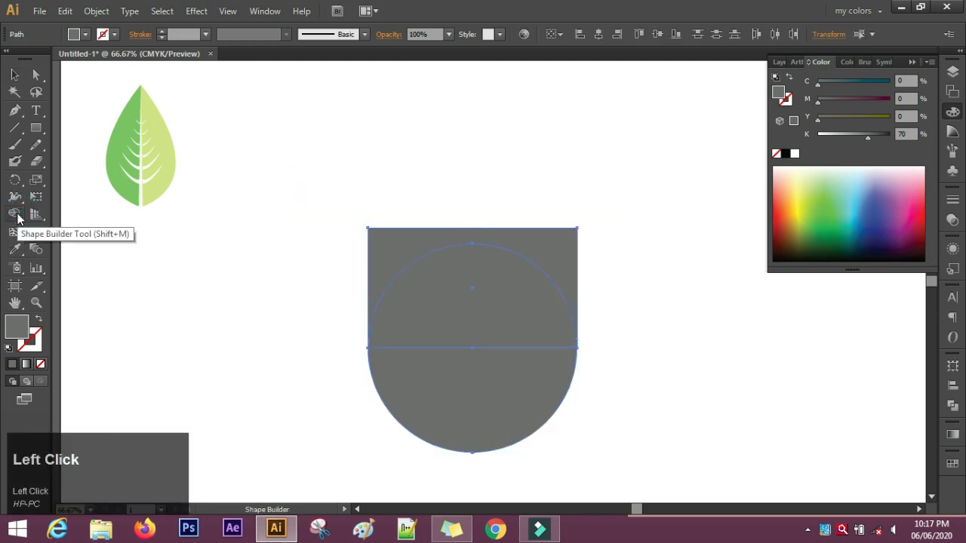
pyautogui.moveTo(470, 419)
pyautogui.mouseDown()
pyautogui.moveTo(458, 314)
pyautogui.moveTo(402, 250)
pyautogui.mouseUp()
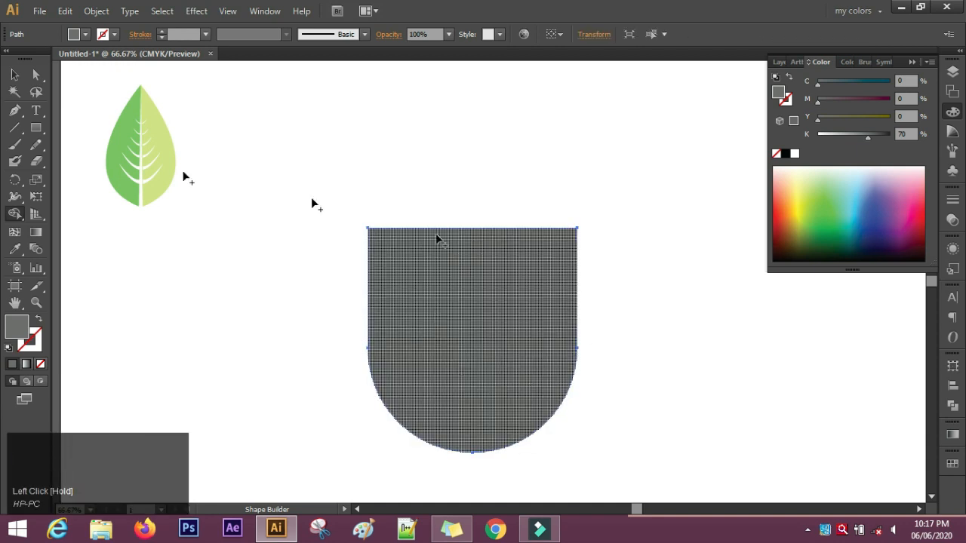
pyautogui.click(14, 74)
pyautogui.click(190, 261)
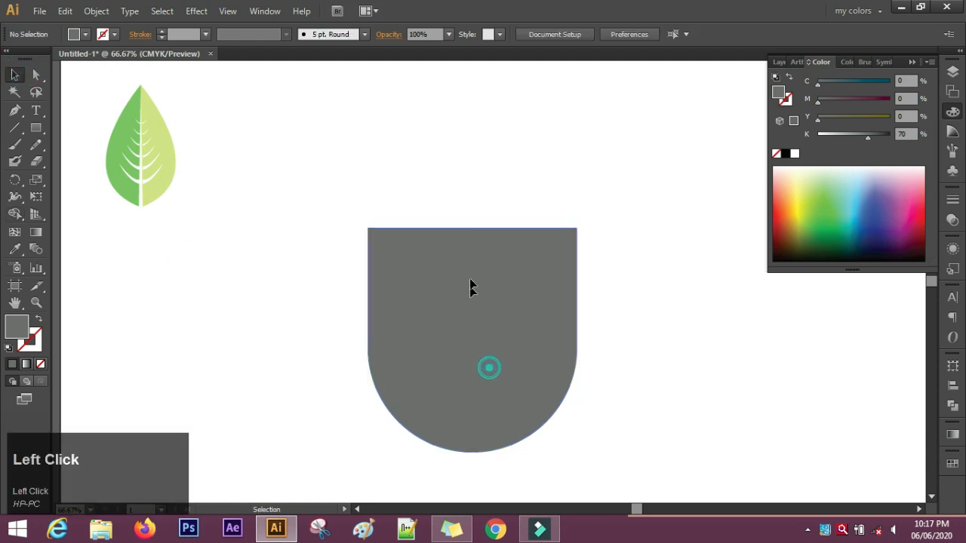
# Step: Move the merged round-bottomed shape slightly to the left and deselect it
pyautogui.moveTo(490, 367); pyautogui.dragTo(470, 284)
pyautogui.click(786, 365)
pyautogui.moveTo(464, 251); pyautogui.dragTo(493, 360)
pyautogui.click(673, 367)
pyautogui.click(673, 365)
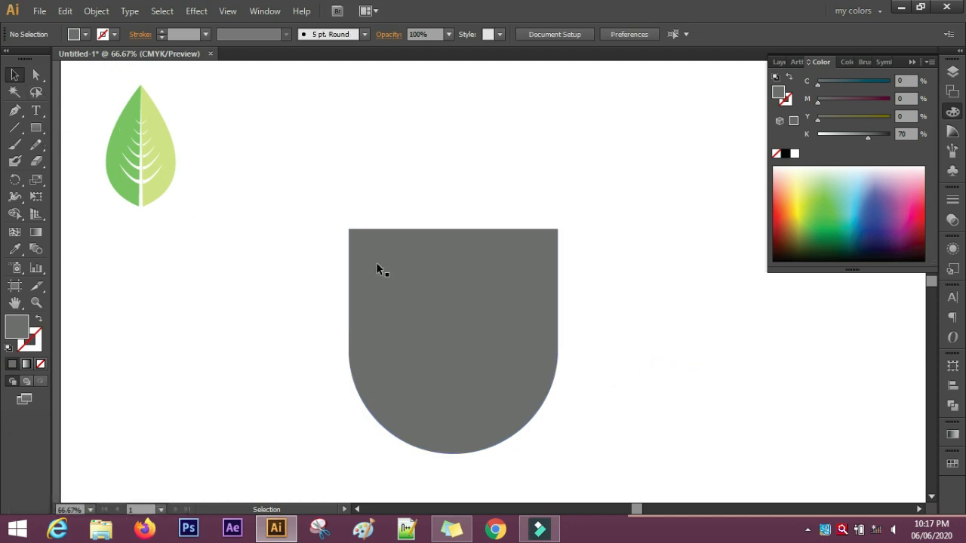
# Step: Shorten the merged shape from its upper edge to about three quarters of its height, and move it slightly up and to the right
pyautogui.click(425, 295)
pyautogui.moveTo(453, 228); pyautogui.dragTo(457, 300)
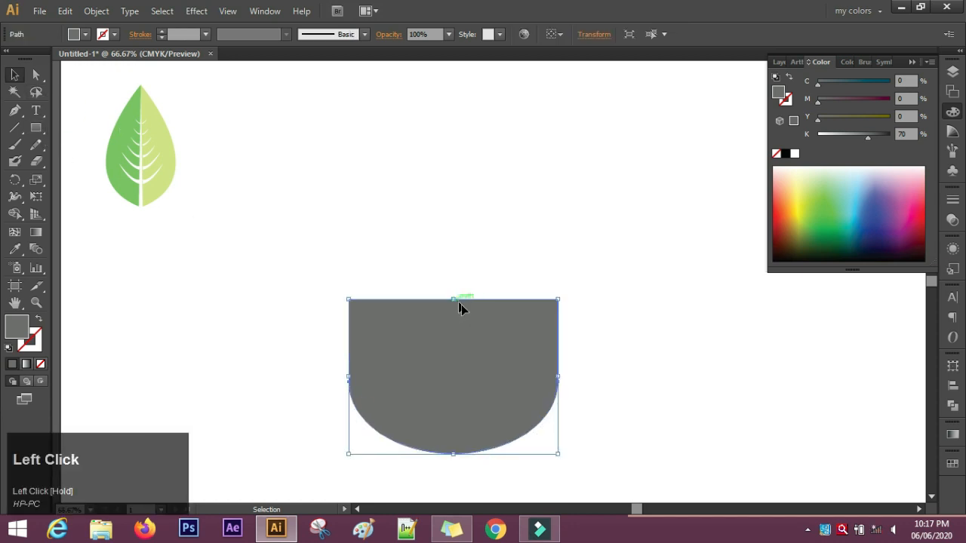
pyautogui.click(614, 326)
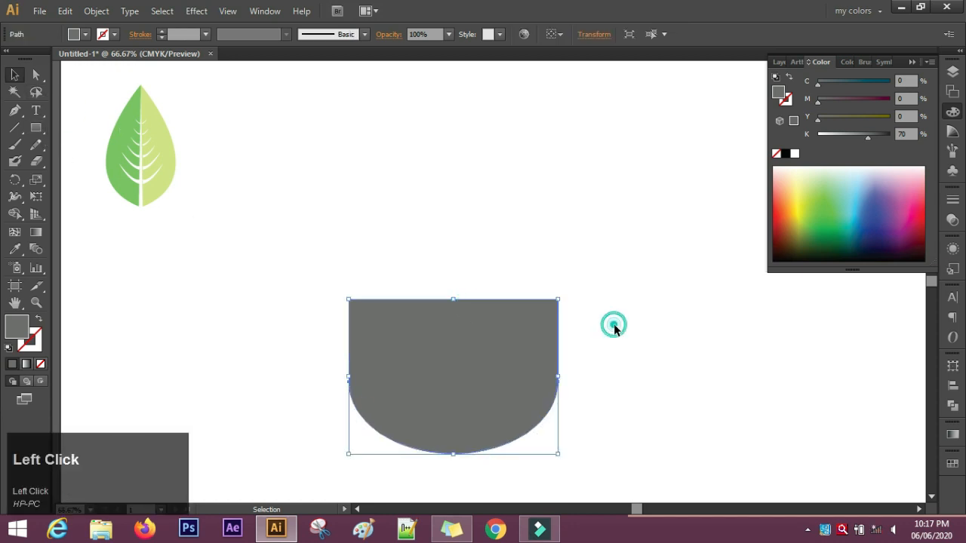
pyautogui.click(463, 351)
pyautogui.moveTo(453, 300); pyautogui.dragTo(453, 280)
pyautogui.click(684, 373)
pyautogui.moveTo(446, 374); pyautogui.dragTo(462, 356)
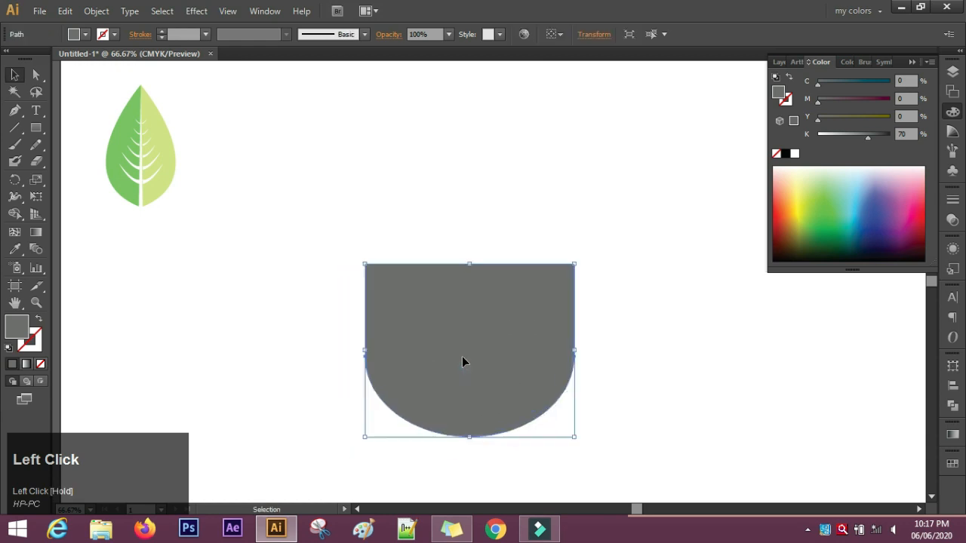
pyautogui.click(657, 407)
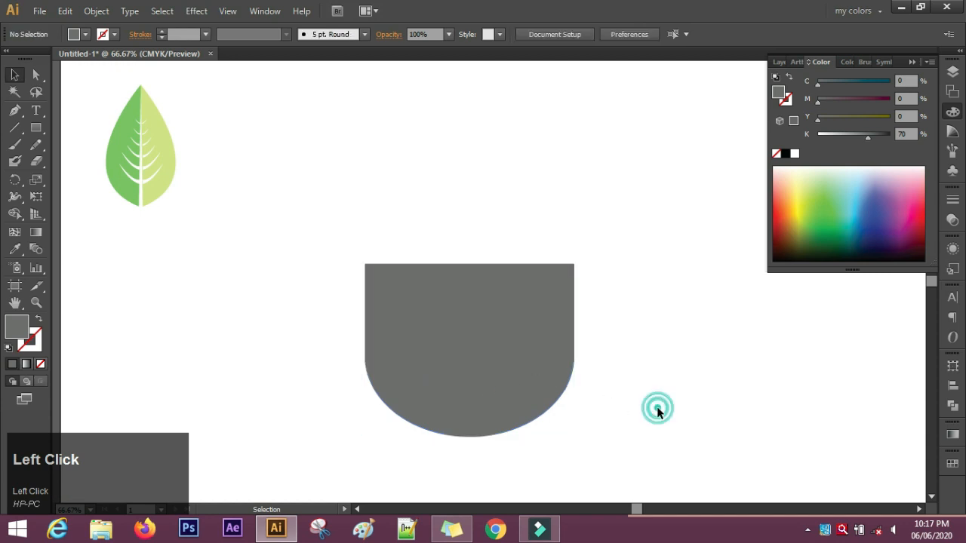
# Step: Paste a copy of the round-bottomed shape in place in front and fill it with lighter grey 85888C
pyautogui.click(487, 365)
pyautogui.hotkey('ctrl', 'c')
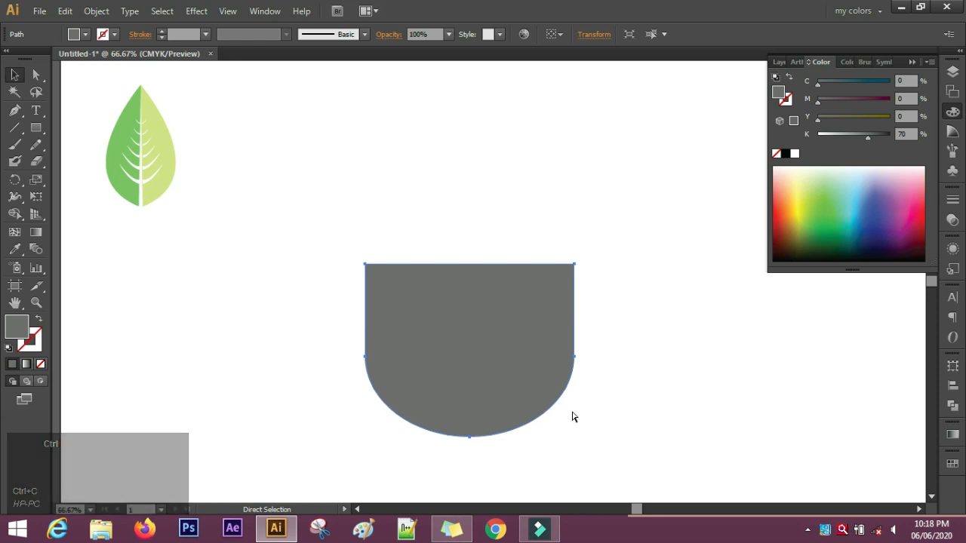
pyautogui.hotkey('ctrl', 'f')
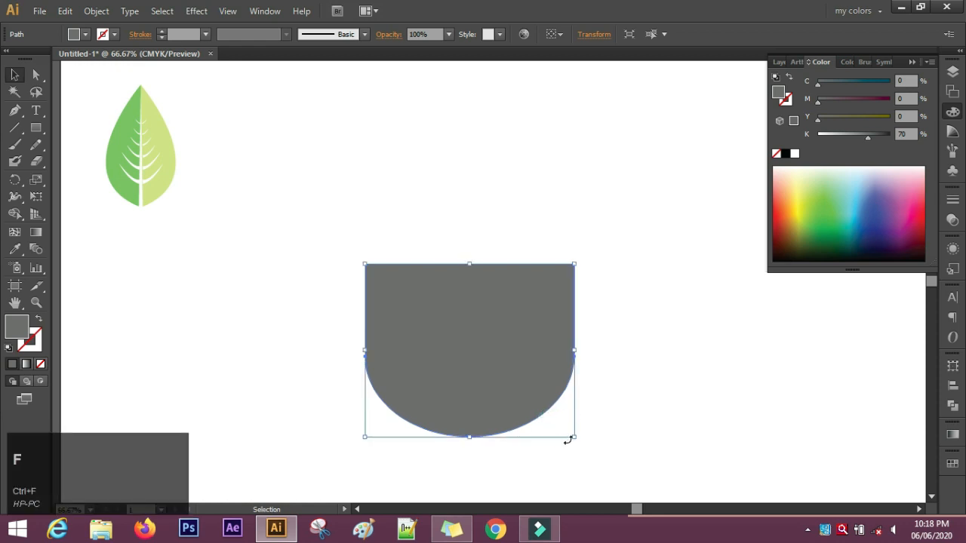
pyautogui.doubleClick(17, 326)
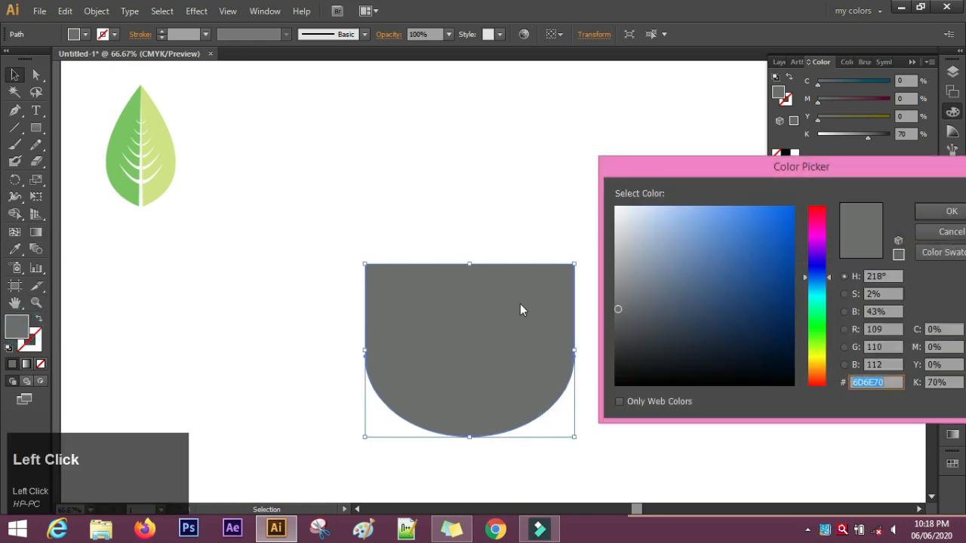
pyautogui.click(630, 287)
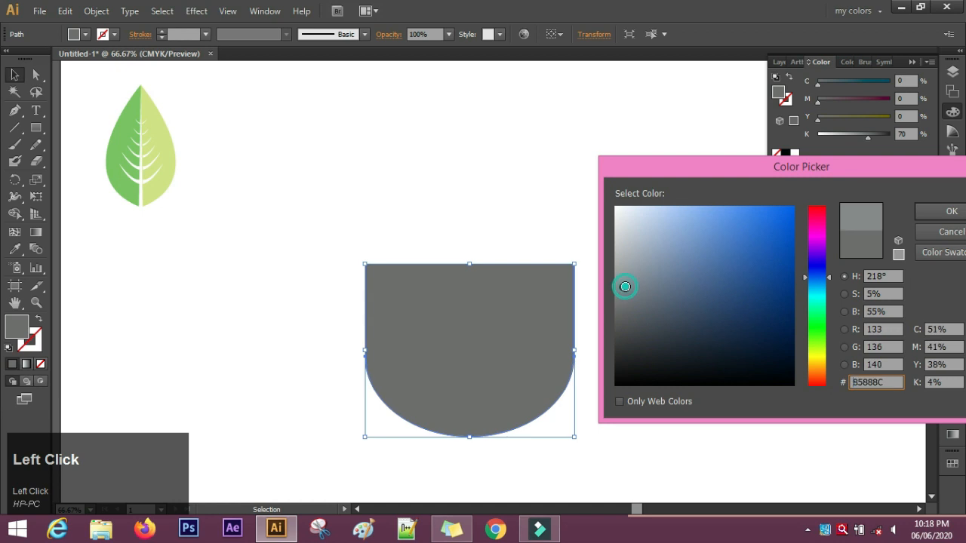
pyautogui.click(947, 213)
pyautogui.click(656, 414)
# Step: Scale the lighter copy down about its centre to roughly three quarters size, leaving a dark border around it, and deselect it
pyautogui.click(475, 381)
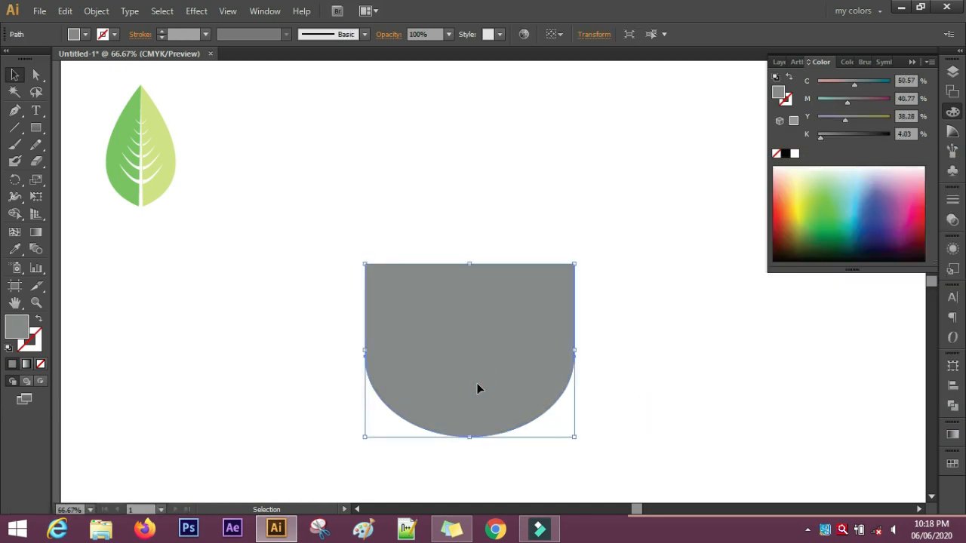
pyautogui.moveTo(477, 385); pyautogui.dragTo(502, 384)
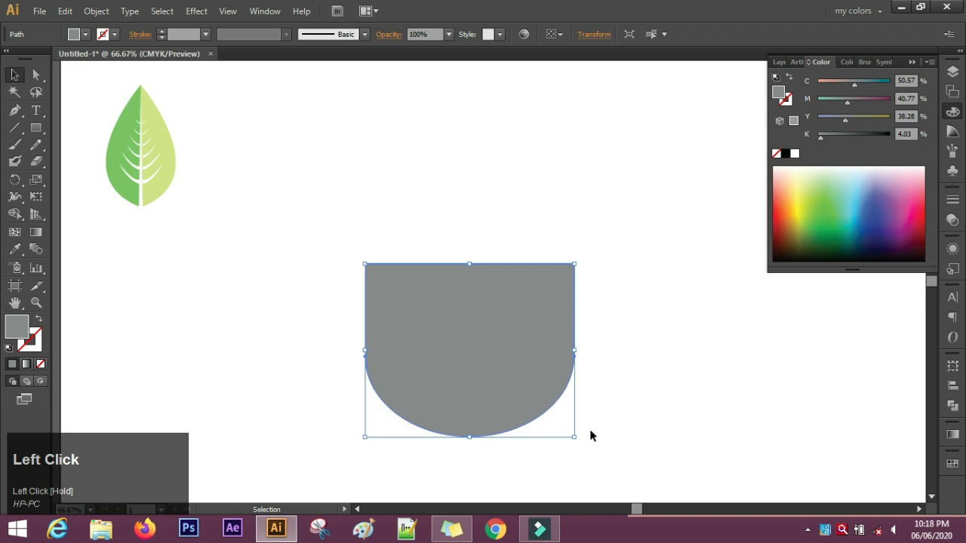
pyautogui.moveTo(574, 436); pyautogui.dragTo(552, 427)
pyautogui.click(690, 382)
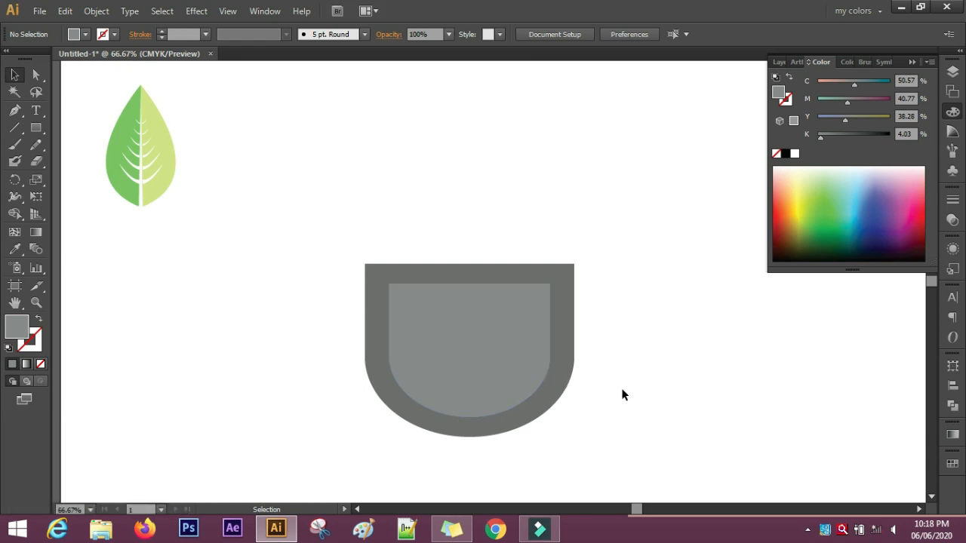
# Step: Draw a long, thin grey rounded-rectangle bar above the cup, somewhat wider than the cup
pyautogui.click(216, 253)
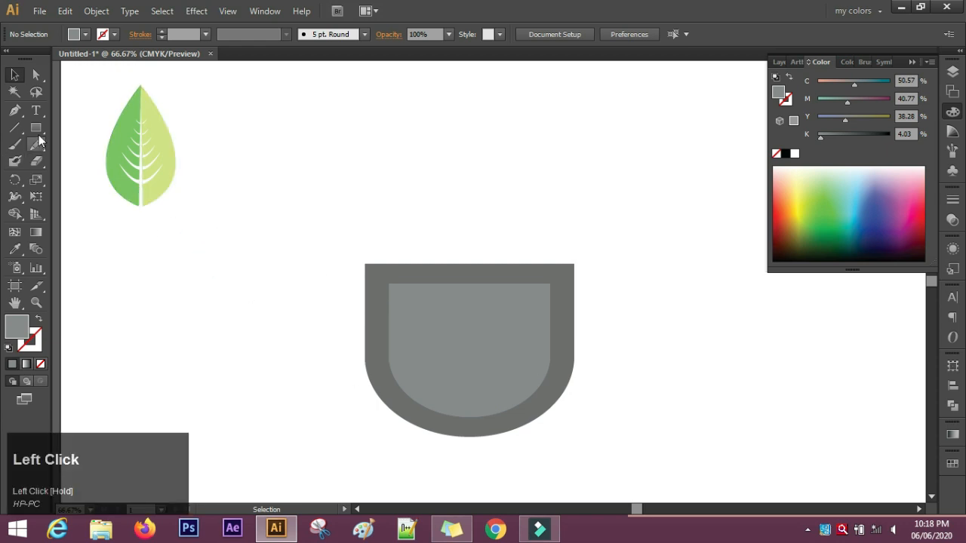
pyautogui.moveTo(41, 134); pyautogui.dragTo(68, 145)
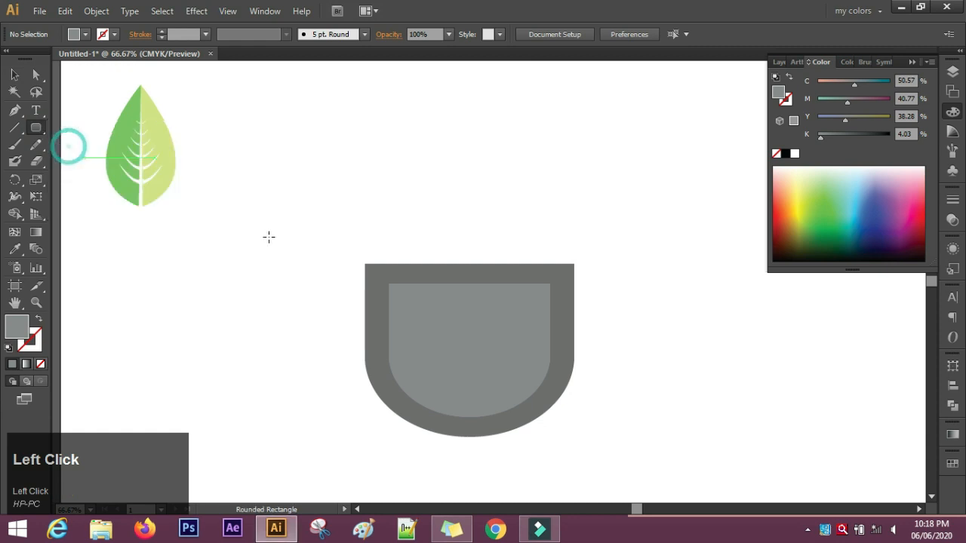
pyautogui.moveTo(289, 187); pyautogui.dragTo(562, 202)
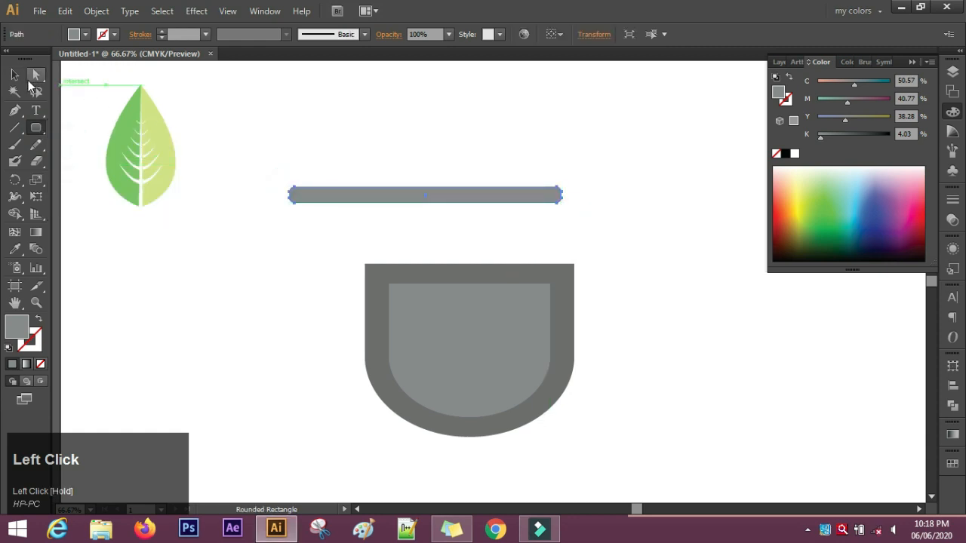
pyautogui.click(15, 74)
# Step: Move the bar beneath the cup, shift both cup shapes upward, and bring the bar up to overlap the cup's base
pyautogui.moveTo(436, 198); pyautogui.dragTo(485, 449)
pyautogui.click(546, 490)
pyautogui.moveTo(547, 481); pyautogui.dragTo(399, 325)
pyautogui.moveTo(477, 401); pyautogui.dragTo(474, 312)
pyautogui.click(503, 453)
pyautogui.moveTo(490, 363); pyautogui.dragTo(485, 354)
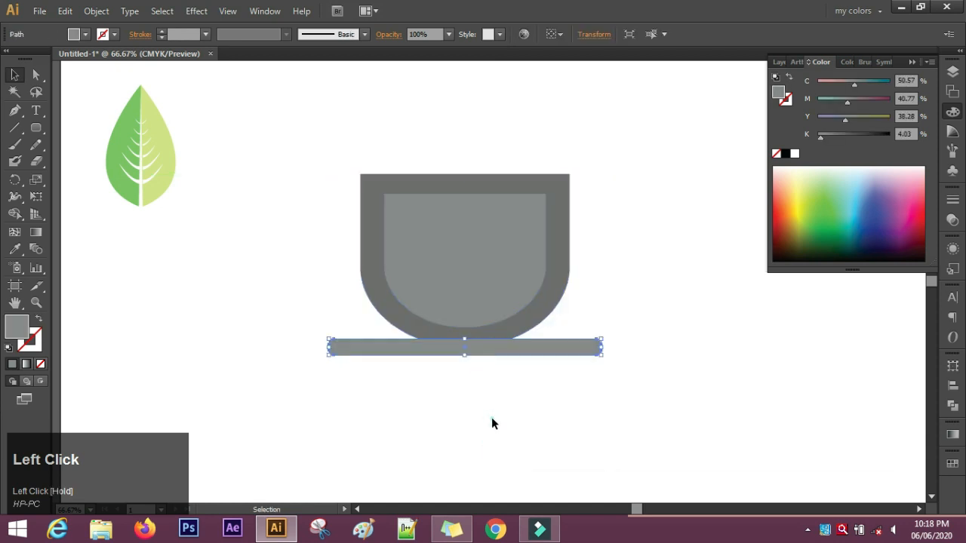
pyautogui.click(491, 422)
# Step: Send the rounded bar to the back, behind the cup, and deselect it
pyautogui.click(485, 349)
pyautogui.rightClick(487, 349)
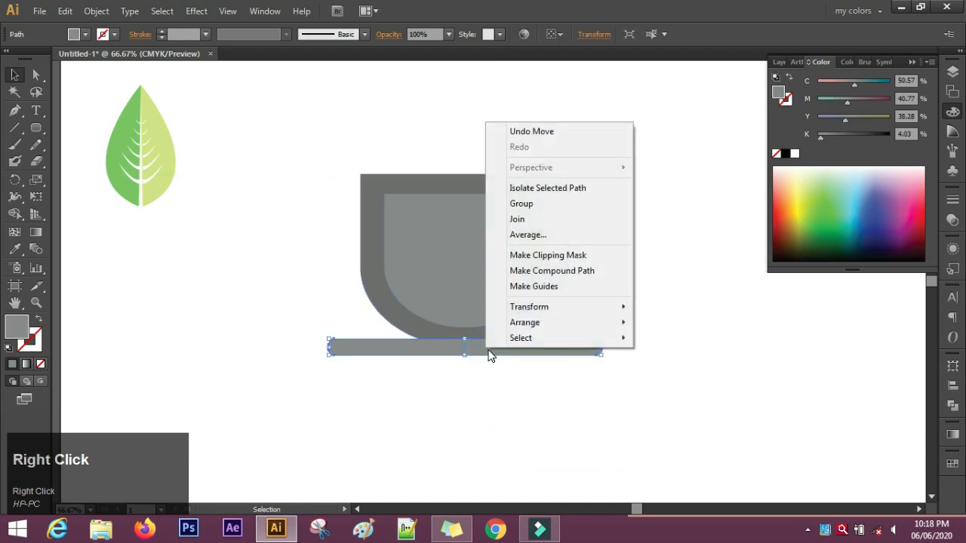
pyautogui.click(615, 326)
pyautogui.click(671, 368)
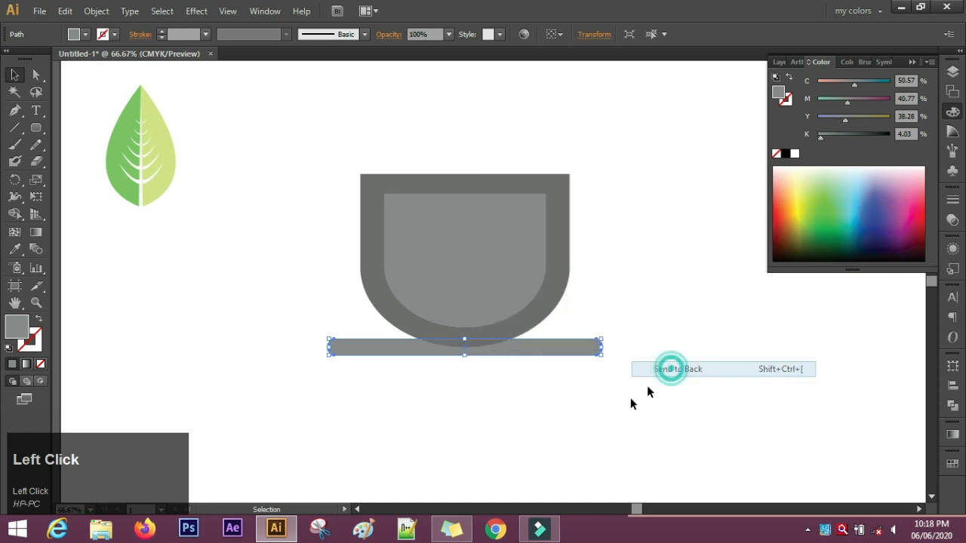
pyautogui.click(545, 419)
# Step: Nudge the bar vertically until its upper edge touches the cup's base, and shift it one step to the right
pyautogui.click(517, 355)
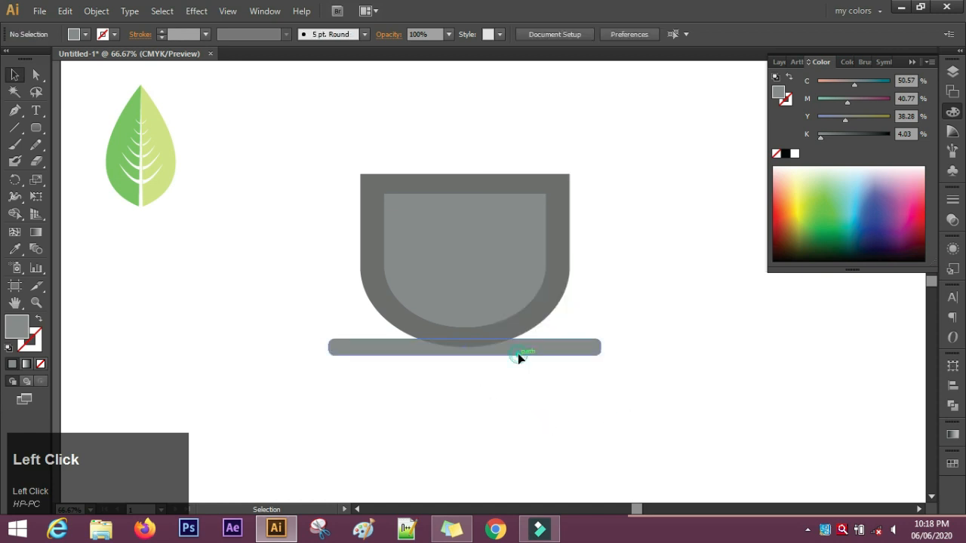
pyautogui.press('Up')
pyautogui.press('Up')
pyautogui.press('Up')
pyautogui.press('Up')
pyautogui.press('Up')
pyautogui.press('Up')
pyautogui.press('Up')
pyautogui.press('Up')
pyautogui.press('Up')
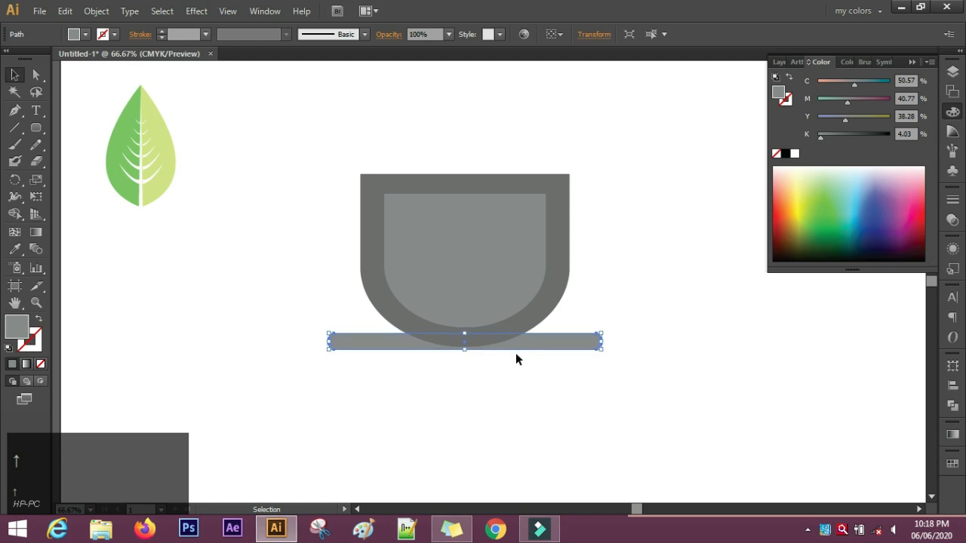
pyautogui.press('Down')
pyautogui.press('Down')
pyautogui.press('Down')
pyautogui.press('Down')
pyautogui.press('Down')
pyautogui.press('Down')
pyautogui.press('Down')
pyautogui.press('Down')
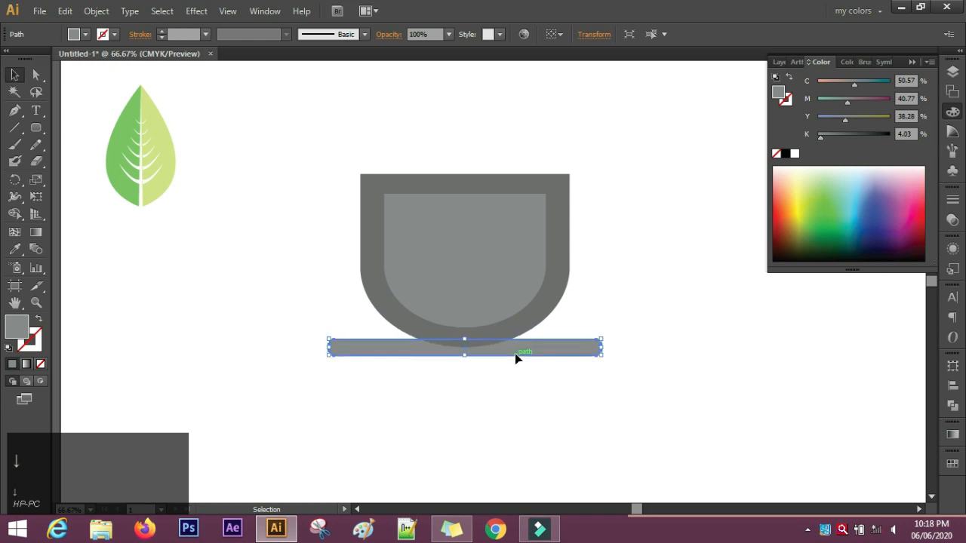
pyautogui.press('Down')
pyautogui.press('Down')
pyautogui.press('Down')
pyautogui.press('Down')
pyautogui.press('Down')
pyautogui.press('Down')
pyautogui.press('Down')
pyautogui.press('Down')
pyautogui.press('Down')
pyautogui.press('Down')
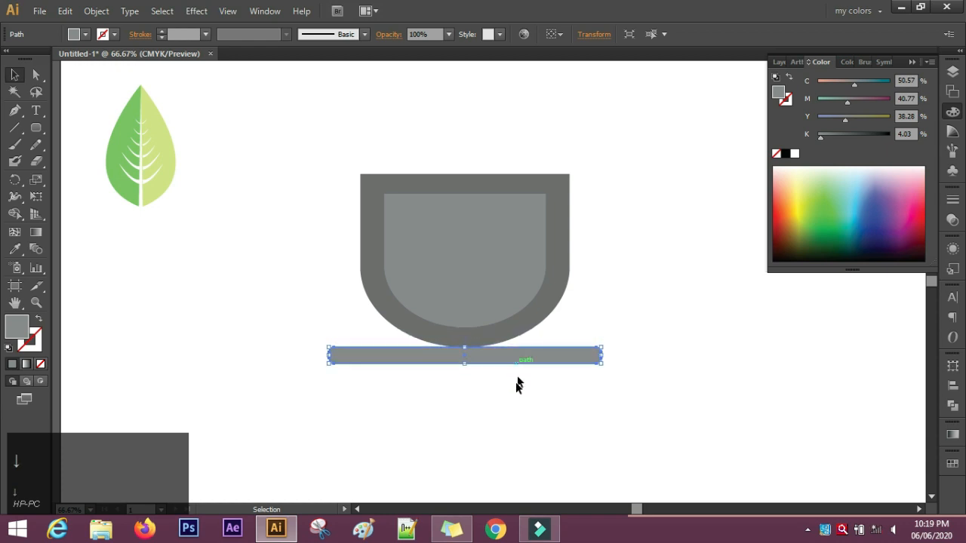
pyautogui.click(505, 410)
pyautogui.click(504, 360)
pyautogui.press('Right')
pyautogui.click(513, 412)
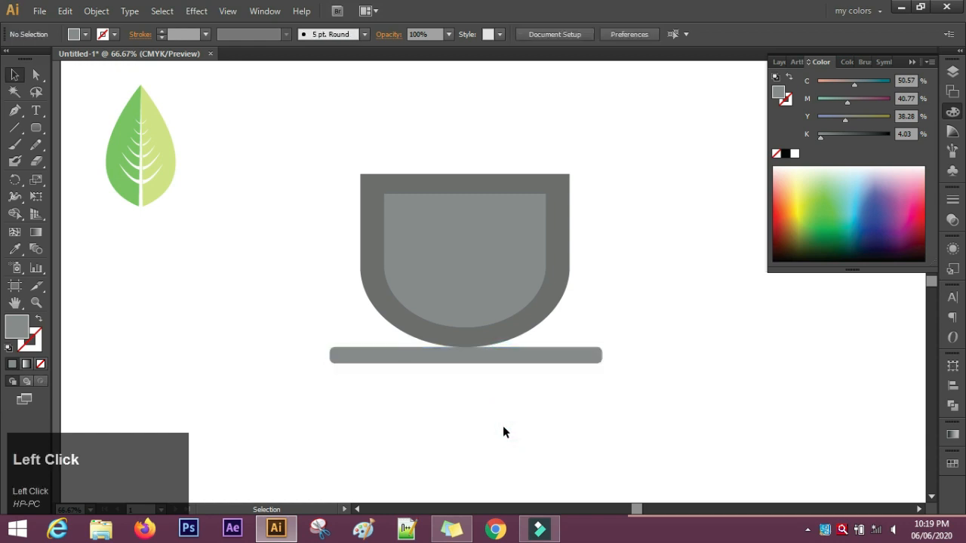
# Step: Duplicate the complete leaf, placing the copy below and slightly to the right of the original
pyautogui.click(489, 281)
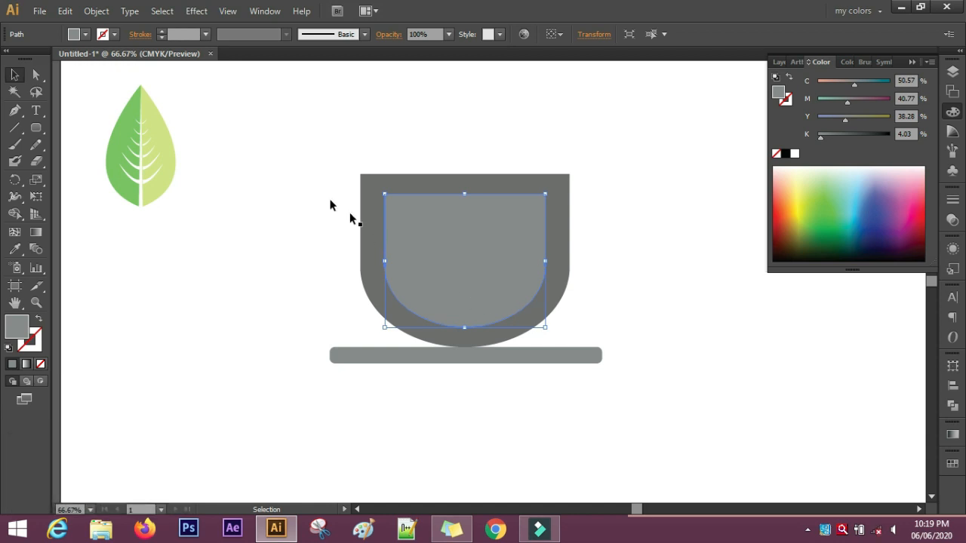
pyautogui.moveTo(211, 224); pyautogui.dragTo(112, 126)
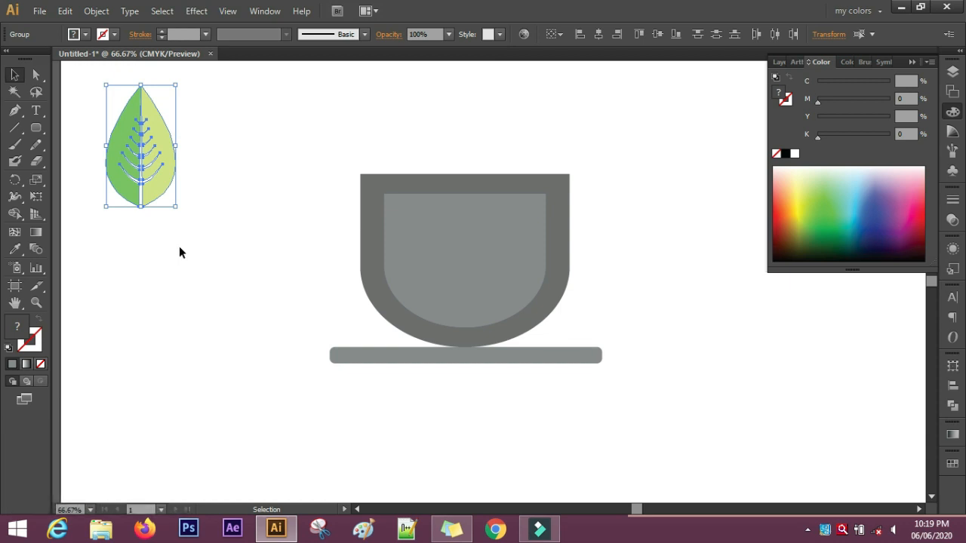
pyautogui.keyDown('alt'); pyautogui.moveTo(158, 190); pyautogui.dragTo(200, 323); pyautogui.keyUp('alt')
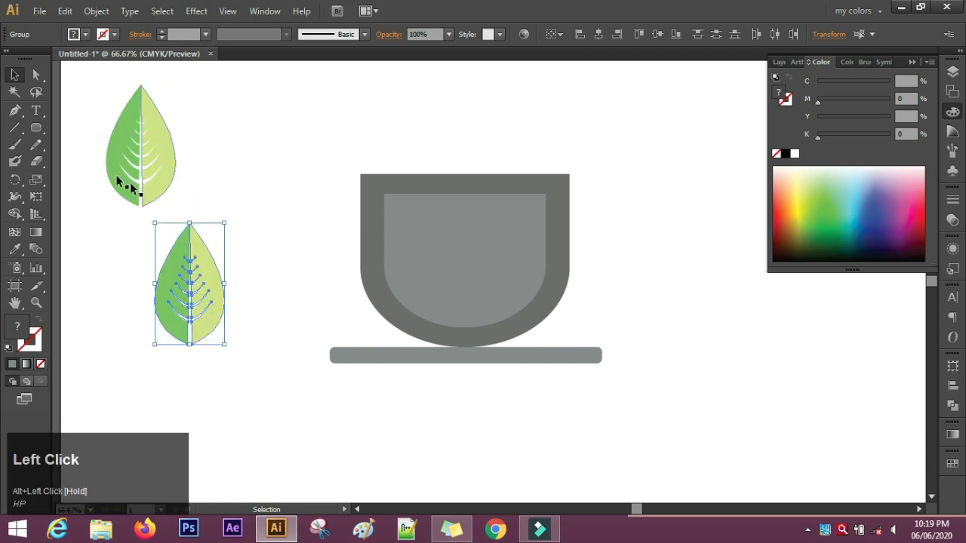
# Step: Group the original leaf, move it behind the right part of the cup's rim, and tilt it to the right
pyautogui.moveTo(98, 115); pyautogui.dragTo(531, 189)
pyautogui.press('ctrl')
pyautogui.moveTo(558, 85); pyautogui.dragTo(592, 106)
pyautogui.click(624, 162)
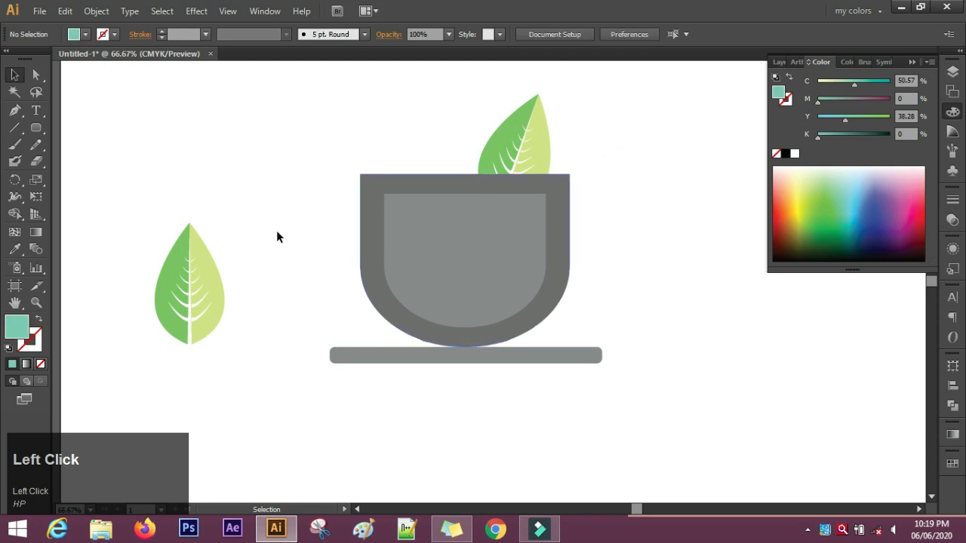
# Step: Group the copied leaf, move it behind the cup's rim left of the first leaf, and tilt it to the left
pyautogui.moveTo(136, 232); pyautogui.dragTo(252, 384)
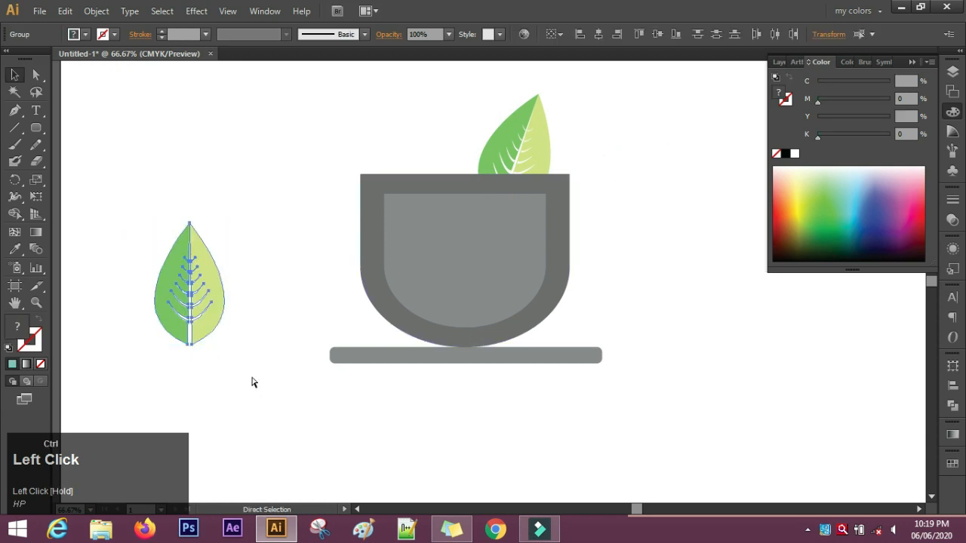
pyautogui.hotkey('ctrl', 'g')
pyautogui.moveTo(205, 332); pyautogui.dragTo(482, 200)
pyautogui.moveTo(433, 83); pyautogui.dragTo(405, 99)
pyautogui.moveTo(482, 173); pyautogui.dragTo(462, 187)
pyautogui.click(646, 172)
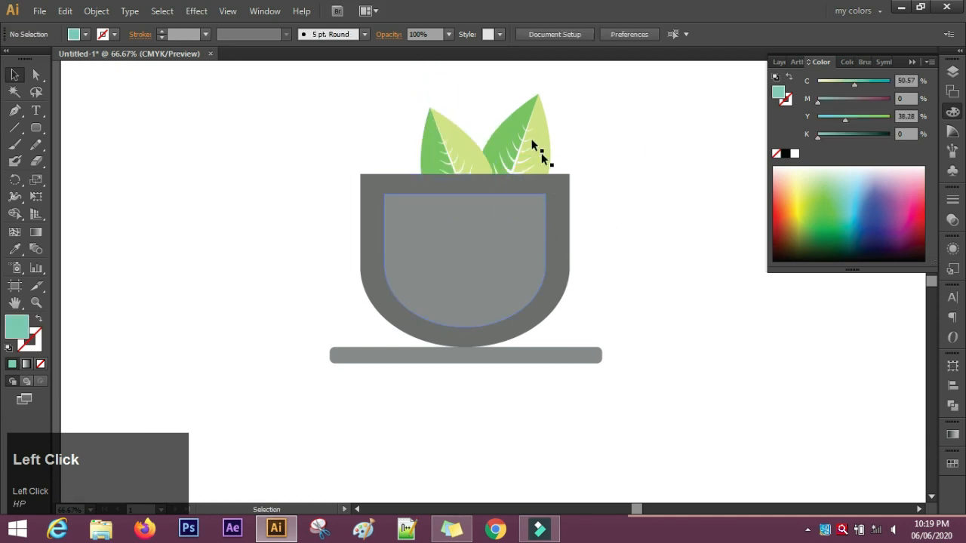
# Step: Shift both leaves left along the cup's rim, keeping the right leaf taller and partly overlapping the left one
pyautogui.moveTo(446, 144); pyautogui.dragTo(392, 130)
pyautogui.click(593, 151)
pyautogui.moveTo(546, 154); pyautogui.dragTo(492, 136)
pyautogui.moveTo(495, 190); pyautogui.dragTo(502, 198)
# Step: Select the cup, bar and leaves together, move them down and slightly to the left, and deselect them
pyautogui.moveTo(606, 429); pyautogui.dragTo(317, 106)
pyautogui.moveTo(472, 189); pyautogui.dragTo(460, 227)
pyautogui.click(672, 287)
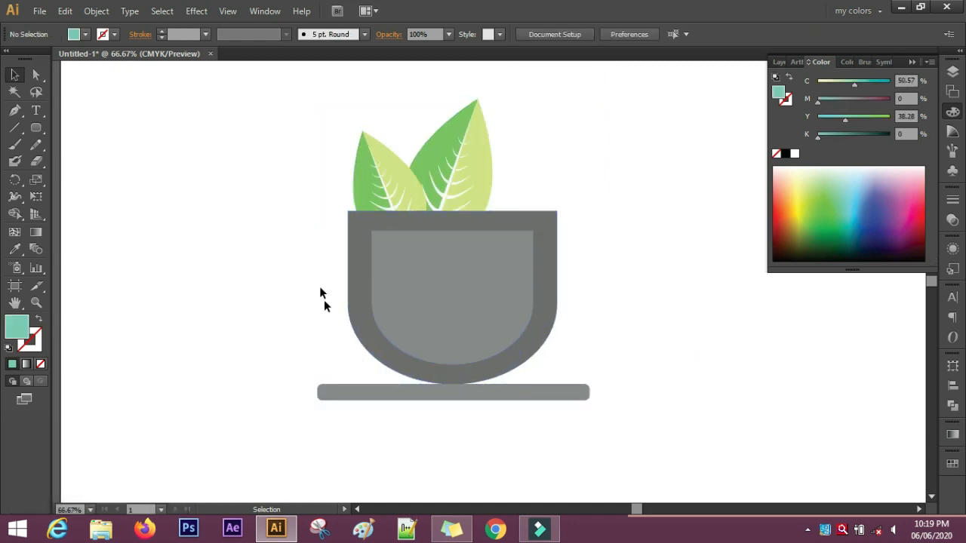
# Step: Paste a copy of the base bar in place in front and scale it about its centre to roughly two thirds width
pyautogui.click(507, 392)
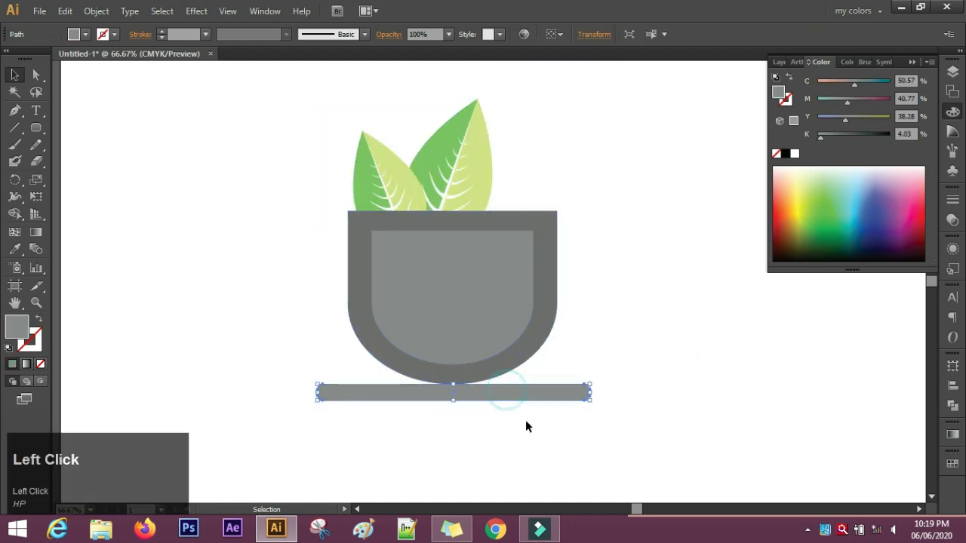
pyautogui.hotkey('ctrl', 'c')
pyautogui.hotkey('ctrl', 'f')
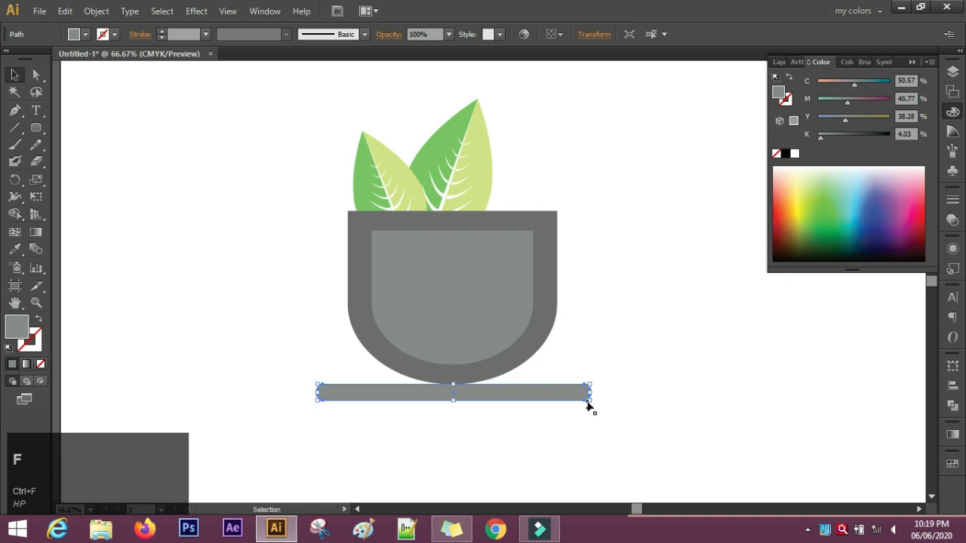
pyautogui.moveTo(591, 398); pyautogui.dragTo(540, 397)
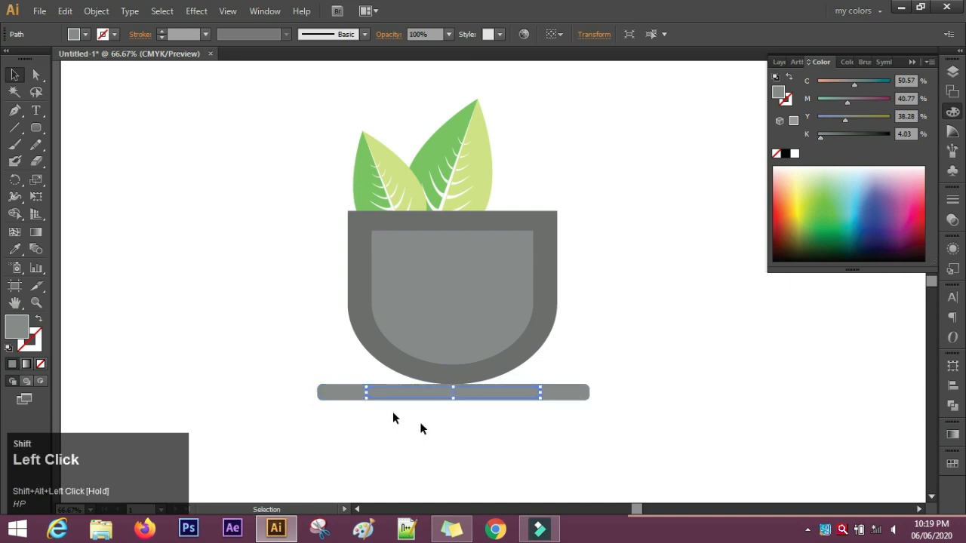
# Step: Fill the smaller bar with dark grey 67696D and deselect it
pyautogui.doubleClick(17, 326)
pyautogui.click(625, 308)
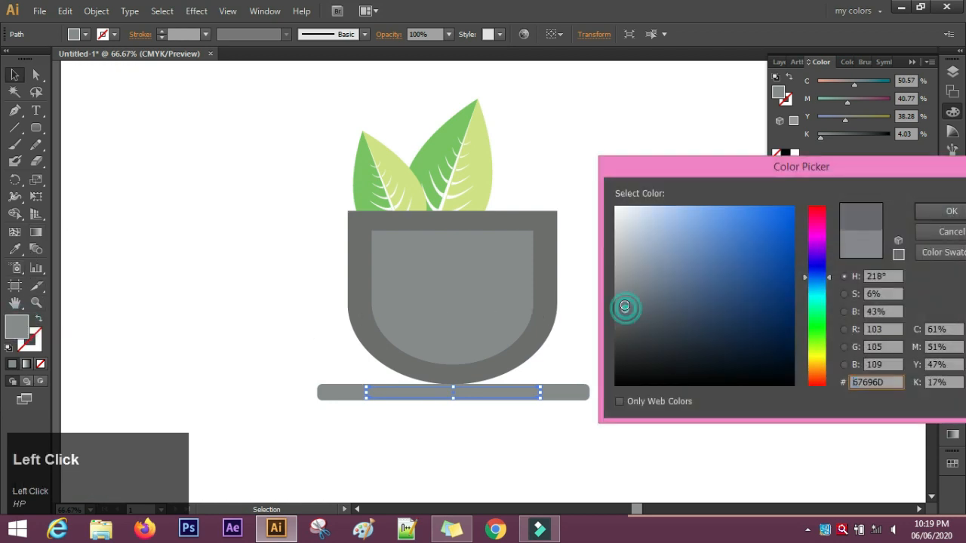
pyautogui.click(949, 211)
pyautogui.click(682, 435)
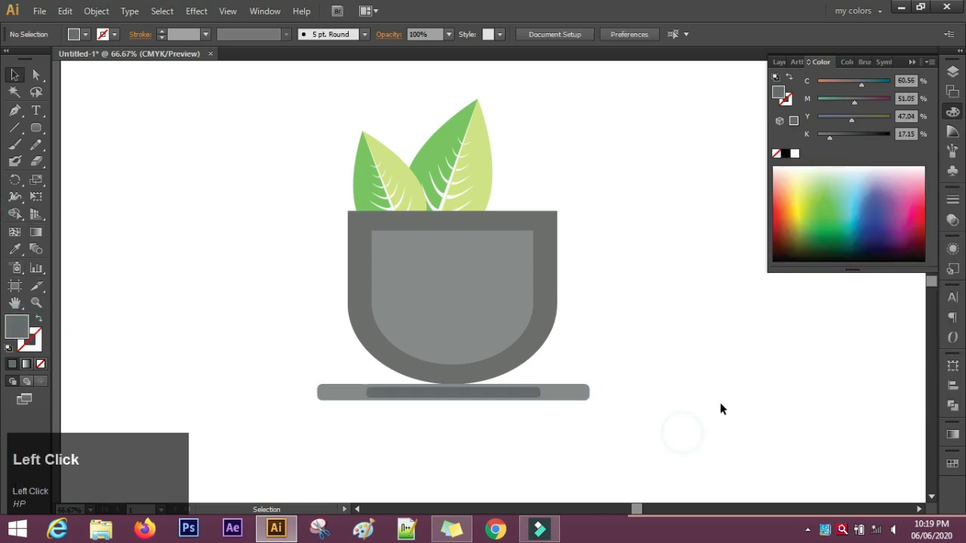
# Step: Move the lighter inner shape out of the cup onto the empty area to its left, and deselect it
pyautogui.click(438, 300)
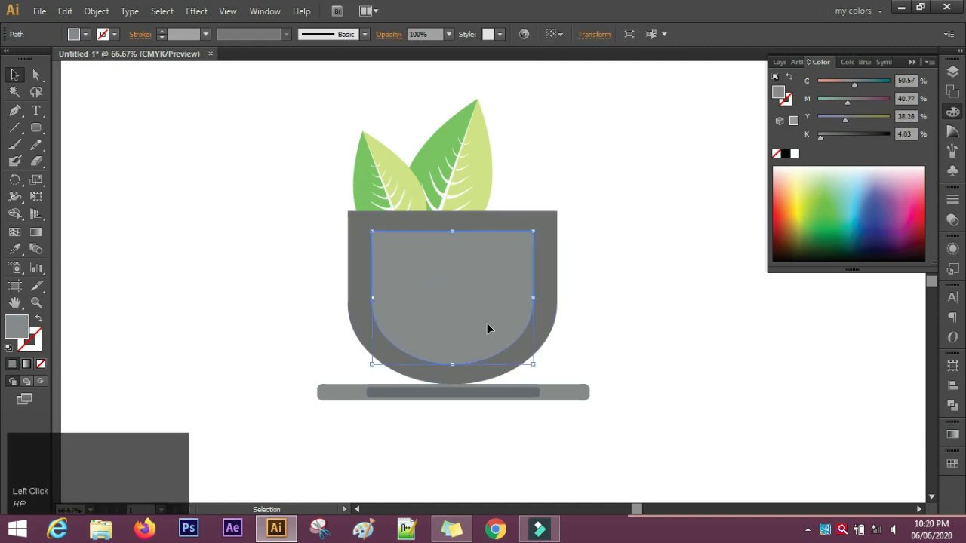
pyautogui.click(492, 319)
pyautogui.moveTo(336, 316); pyautogui.dragTo(260, 367)
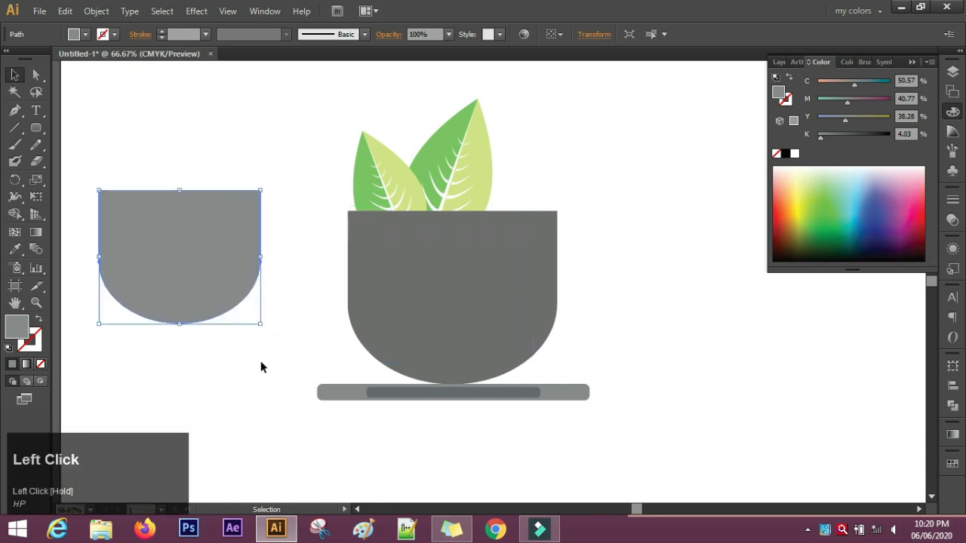
pyautogui.click(280, 360)
pyautogui.click(171, 226)
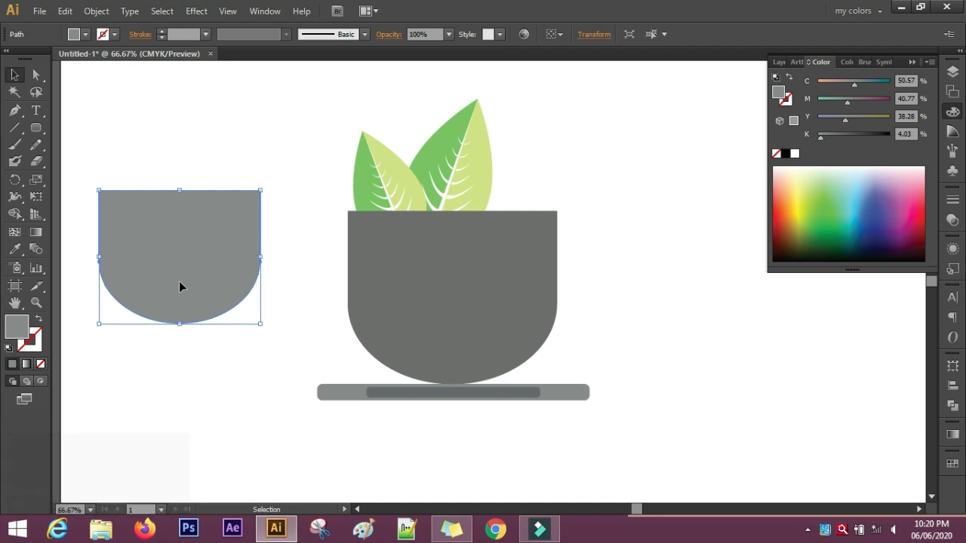
pyautogui.click(80, 151)
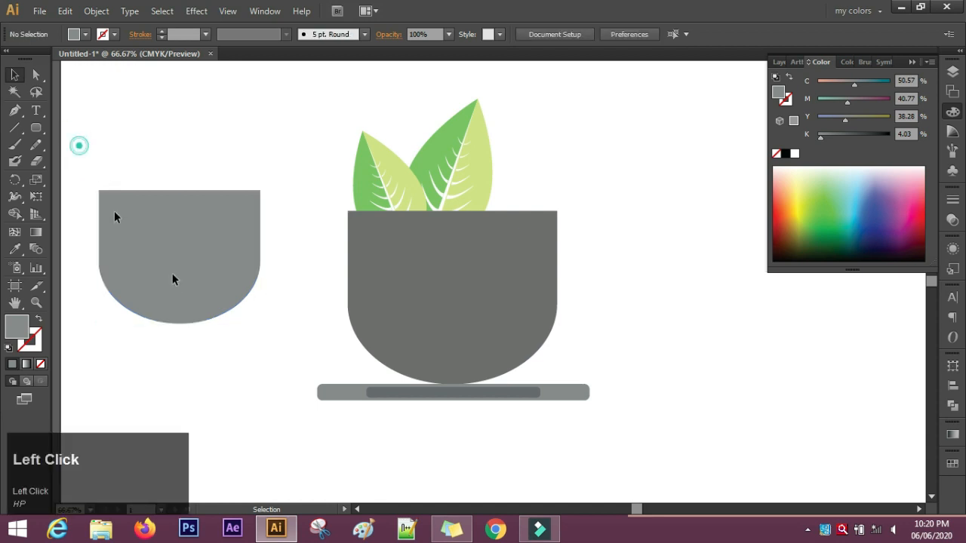
# Step: Draw a tall rectangle covering the right half of the lighter round-bottomed shape, with its left edge on the shape's vertical centreline
pyautogui.click(222, 321)
pyautogui.moveTo(44, 132); pyautogui.dragTo(71, 134)
pyautogui.moveTo(179, 140); pyautogui.dragTo(188, 189)
pyautogui.moveTo(220, 327); pyautogui.dragTo(272, 396)
pyautogui.press('Left')
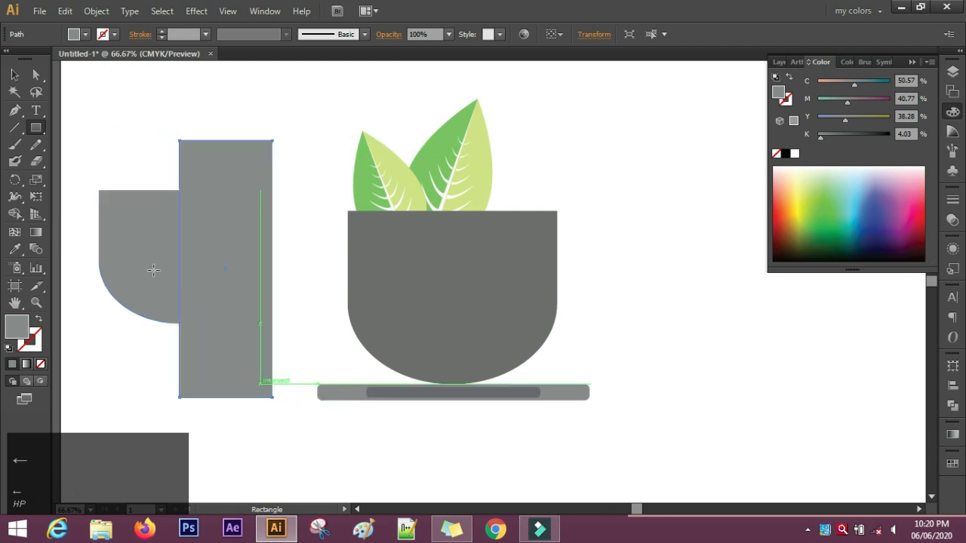
# Step: Cut away the tall rectangle and the right half of the lighter round-bottomed shape it covers with the Shape Builder
pyautogui.click(15, 76)
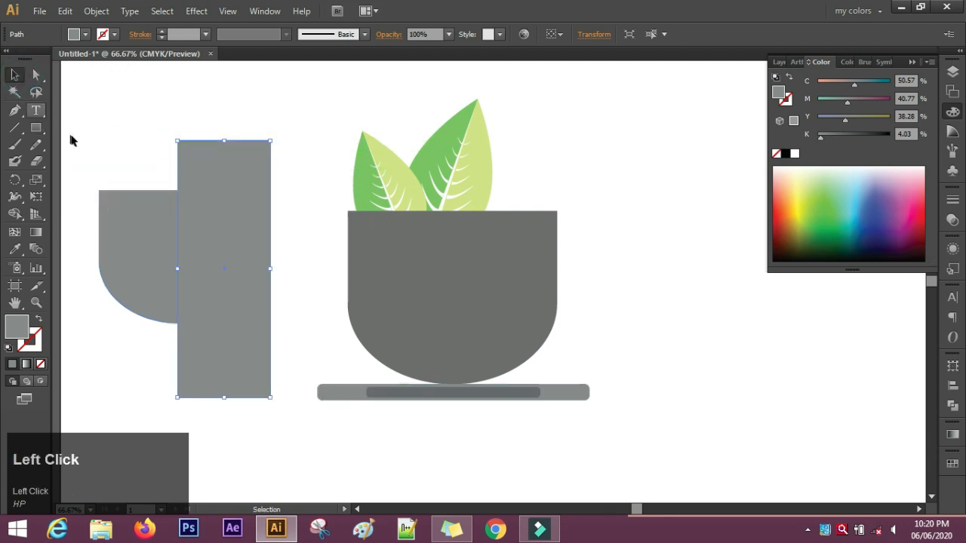
pyautogui.moveTo(74, 143); pyautogui.dragTo(242, 365)
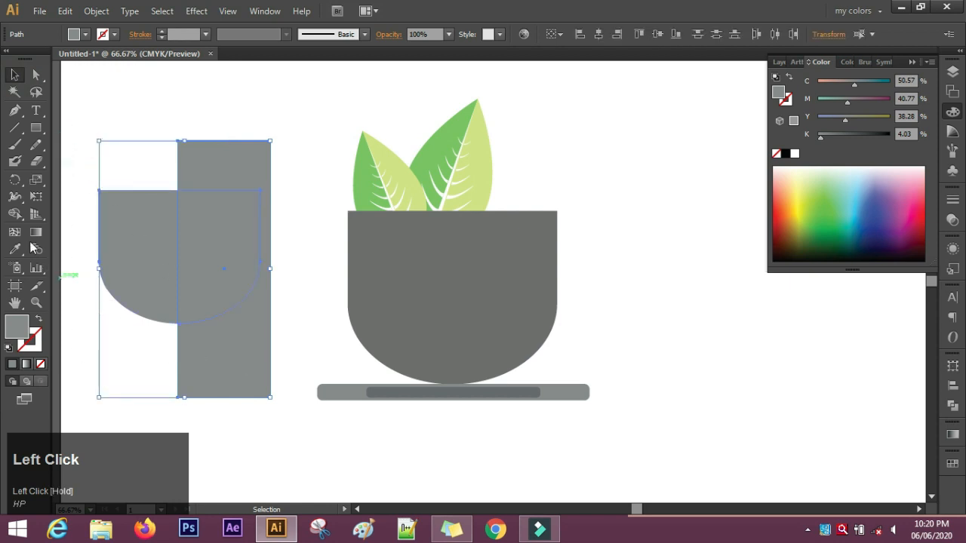
pyautogui.click(15, 214)
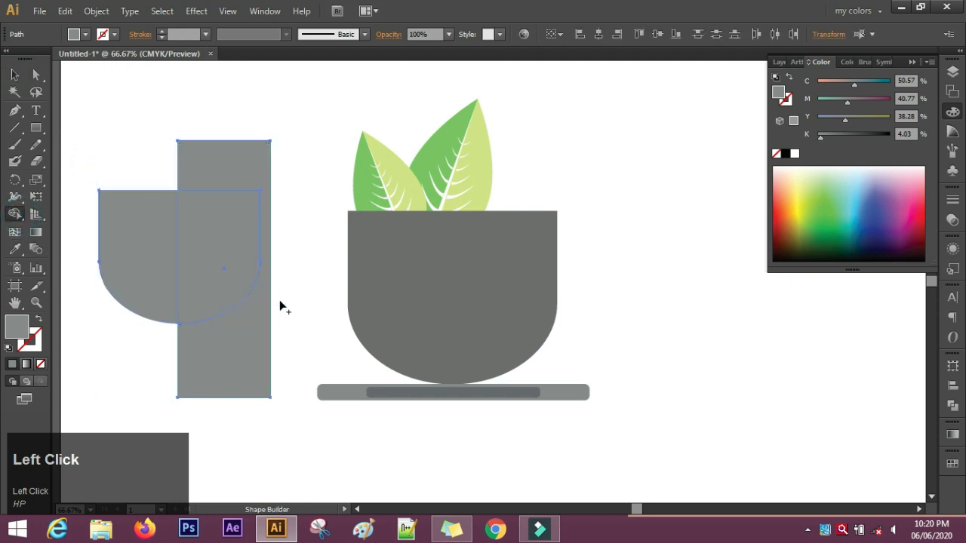
pyautogui.moveTo(289, 308)
pyautogui.keyDown('alt'); pyautogui.mouseDown()
pyautogui.moveTo(209, 237)
pyautogui.moveTo(215, 253)
pyautogui.mouseUp(); pyautogui.keyUp('alt')
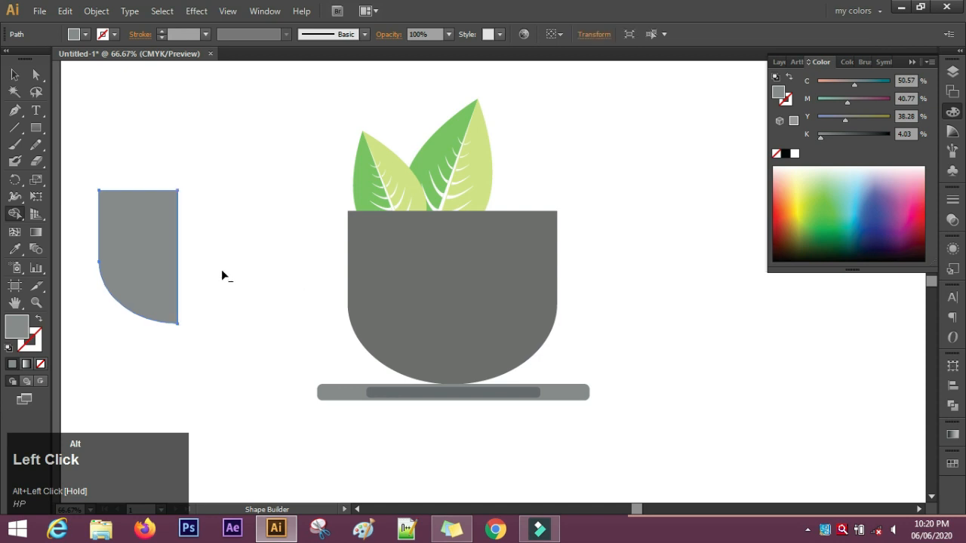
# Step: Move the remaining lighter half shape onto the left side of the cup as a highlight, and deselect it
pyautogui.click(15, 75)
pyautogui.click(255, 233)
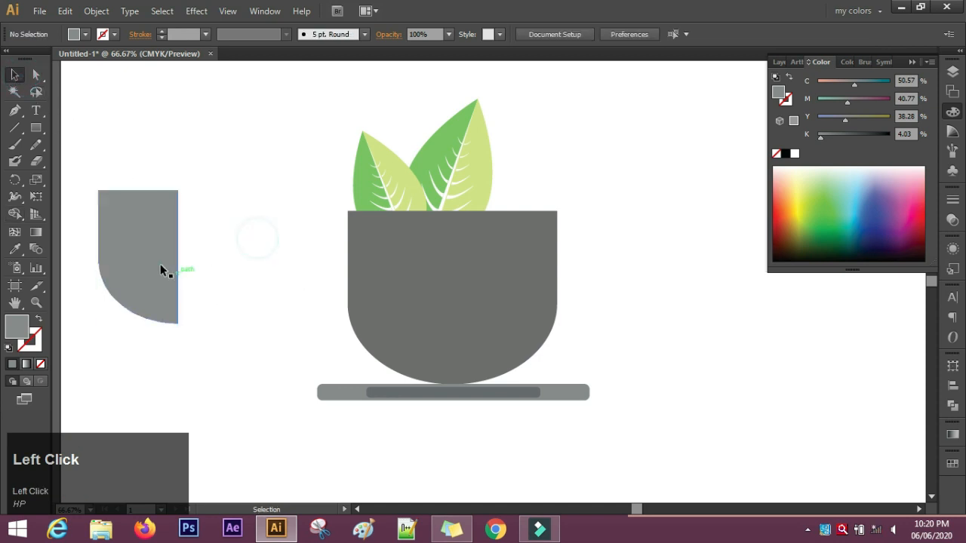
pyautogui.moveTo(162, 270); pyautogui.dragTo(434, 304)
pyautogui.click(656, 335)
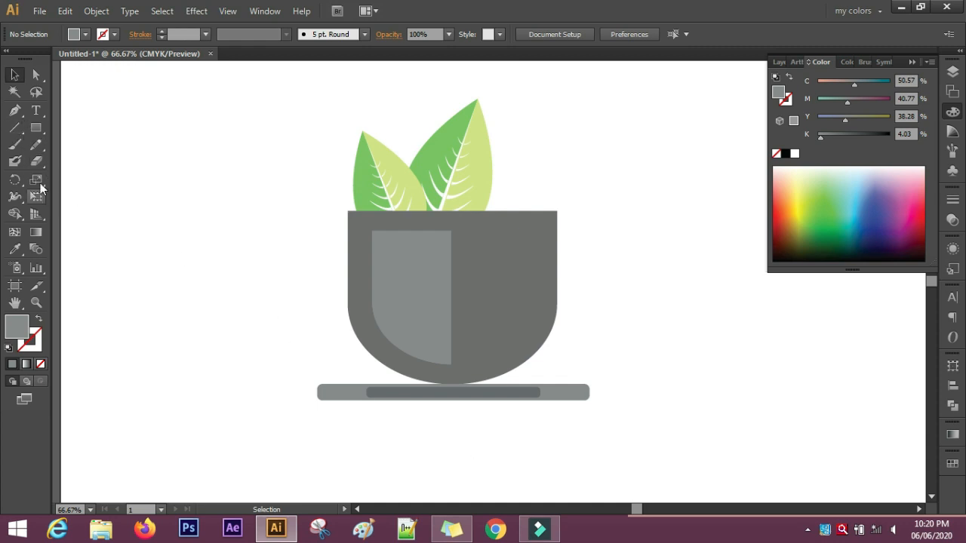
# Step: Add the text "Rasto" on the empty area to the left of the cup
pyautogui.click(36, 111)
pyautogui.click(176, 265)
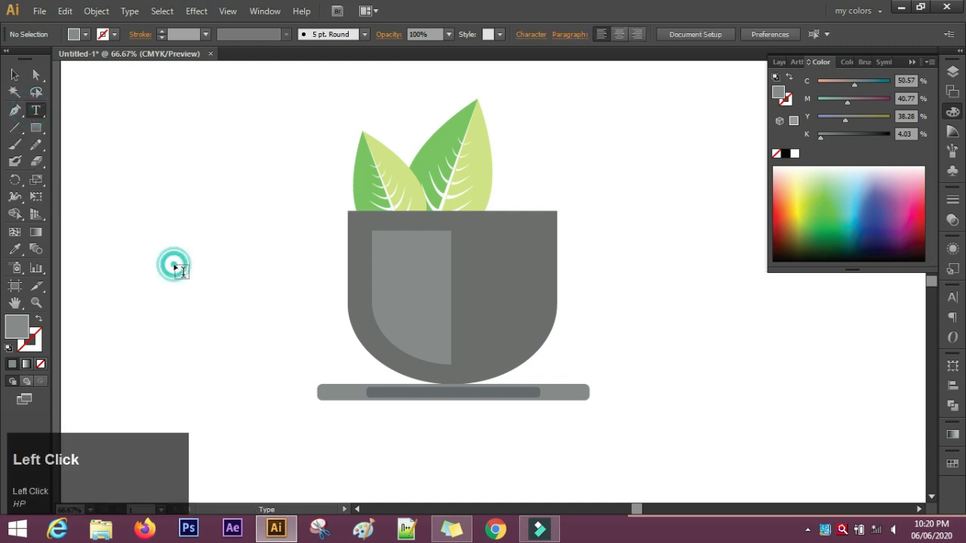
pyautogui.press('shift')
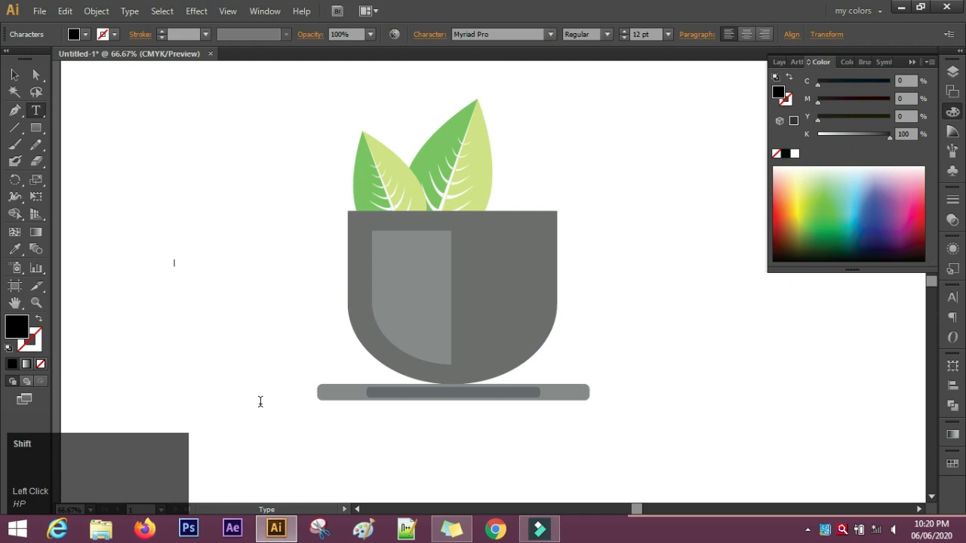
pyautogui.write('R')
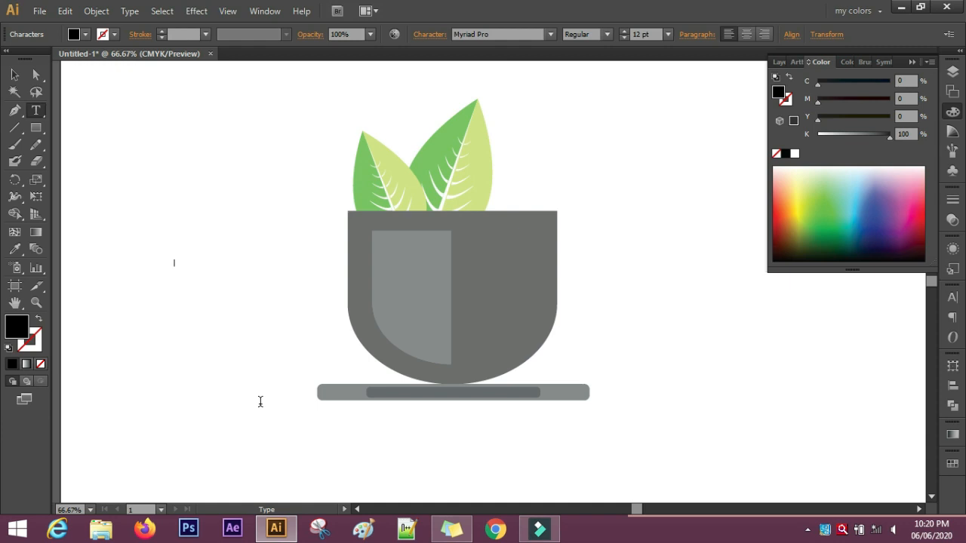
pyautogui.press('shift')
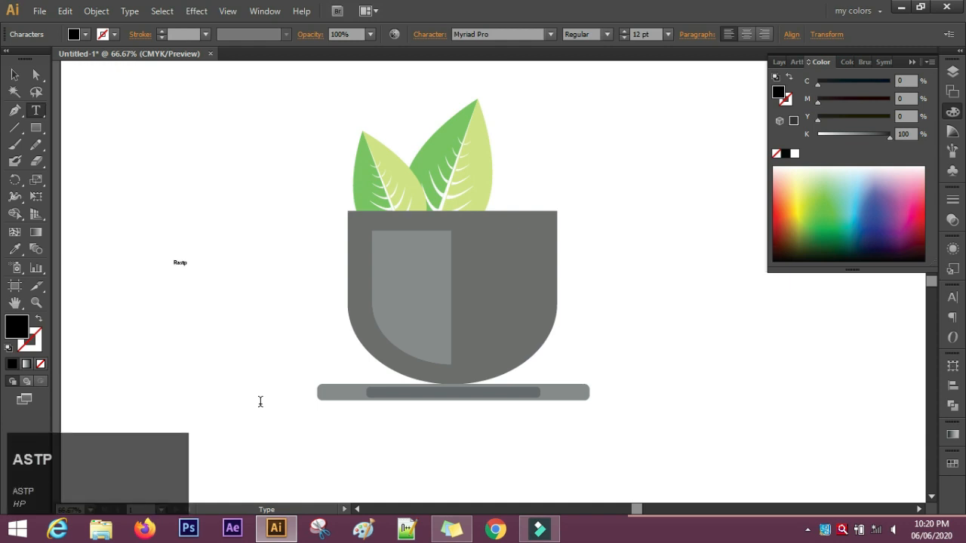
pyautogui.write('astp')
pyautogui.press('BackSpace')
pyautogui.write('o')
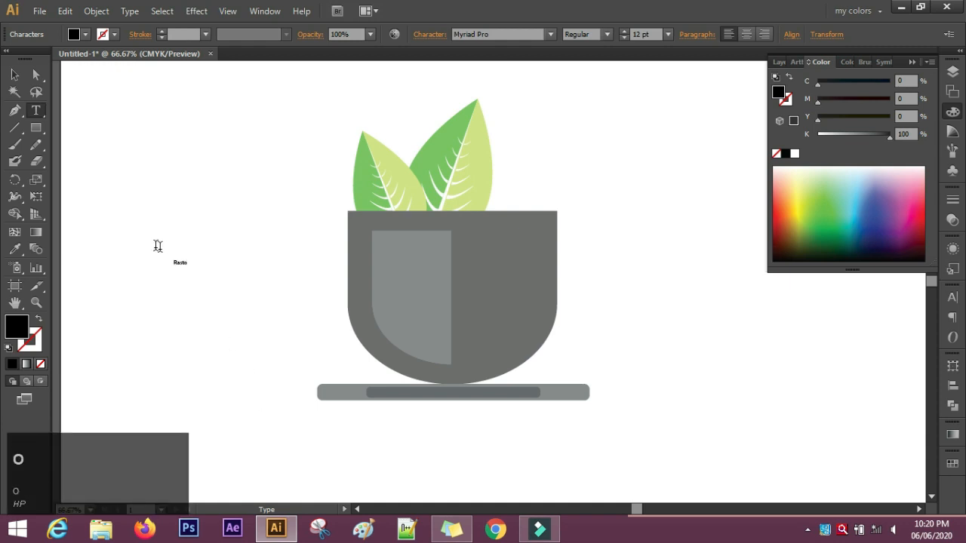
pyautogui.click(160, 253)
# Step: Enlarge the "Rasto" text to about 181 pt and place it just beside the cup's left side
pyautogui.click(15, 74)
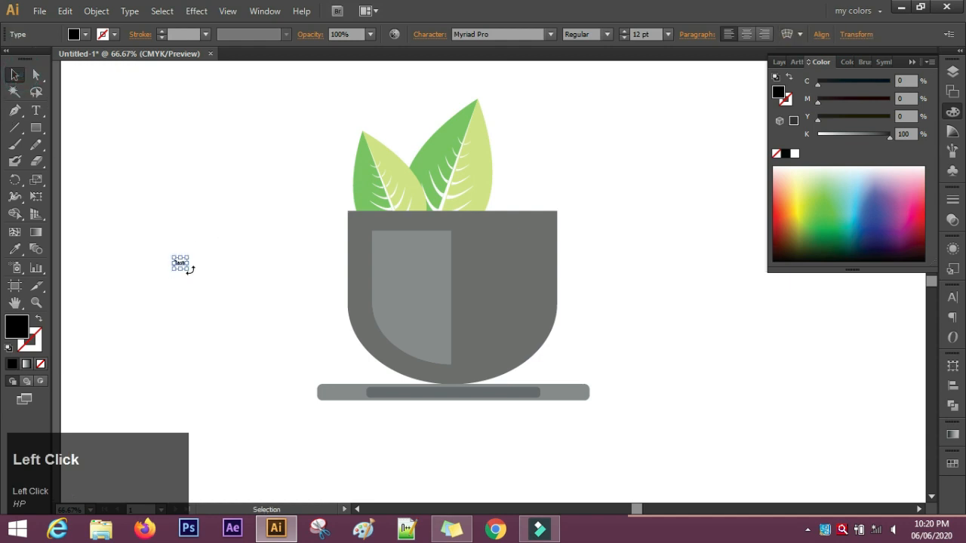
pyautogui.moveTo(191, 273); pyautogui.dragTo(280, 332)
pyautogui.moveTo(213, 281); pyautogui.dragTo(242, 308)
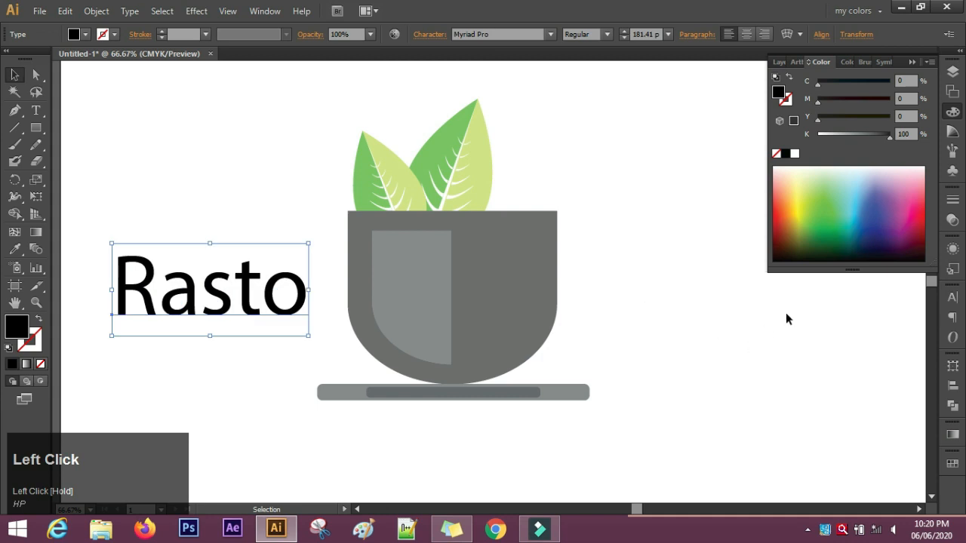
# Step: Browse the font families for the "Rasto" text and set it to Odessa LET Plain:1.0
pyautogui.click(952, 297)
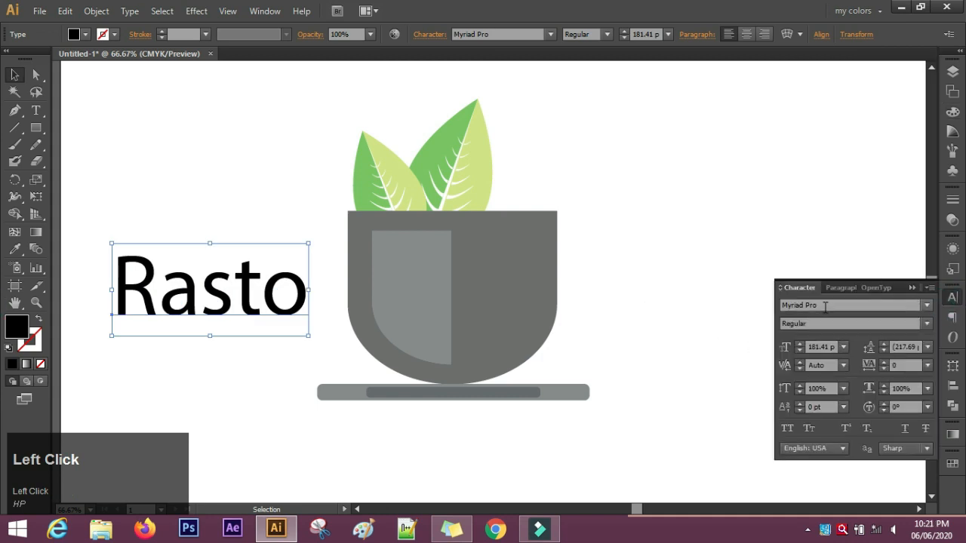
pyautogui.click(825, 306)
pyautogui.scroll(-3, 825, 306)
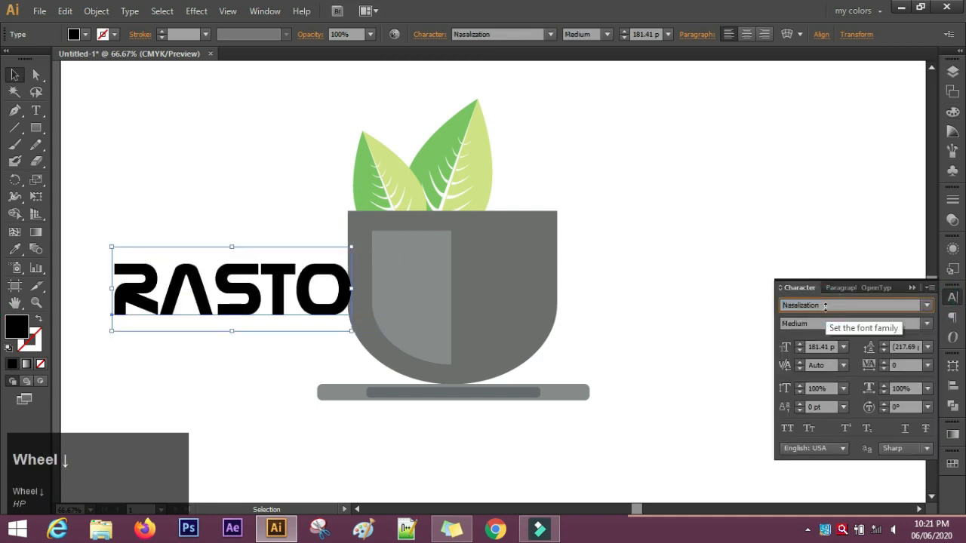
pyautogui.scroll(-4, 825, 306)
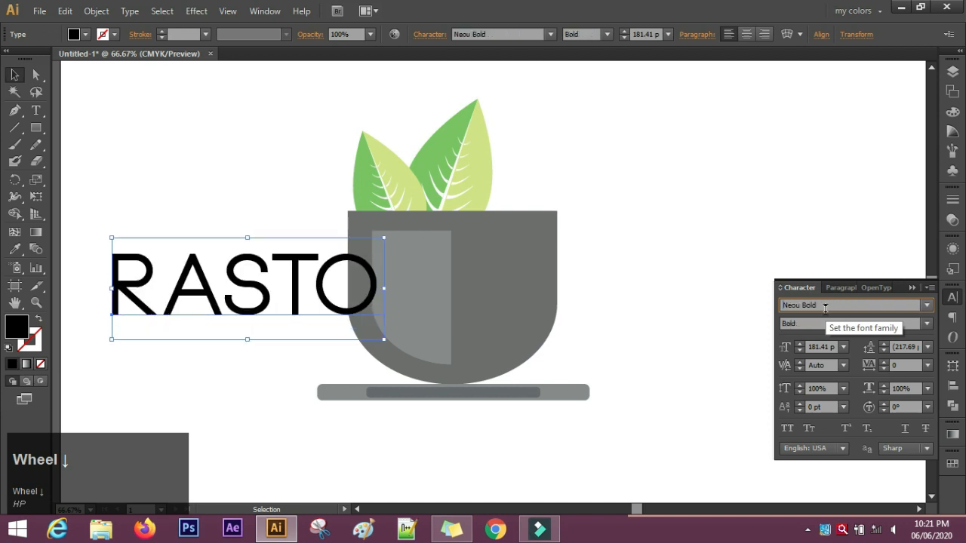
pyautogui.scroll(-4, 825, 306)
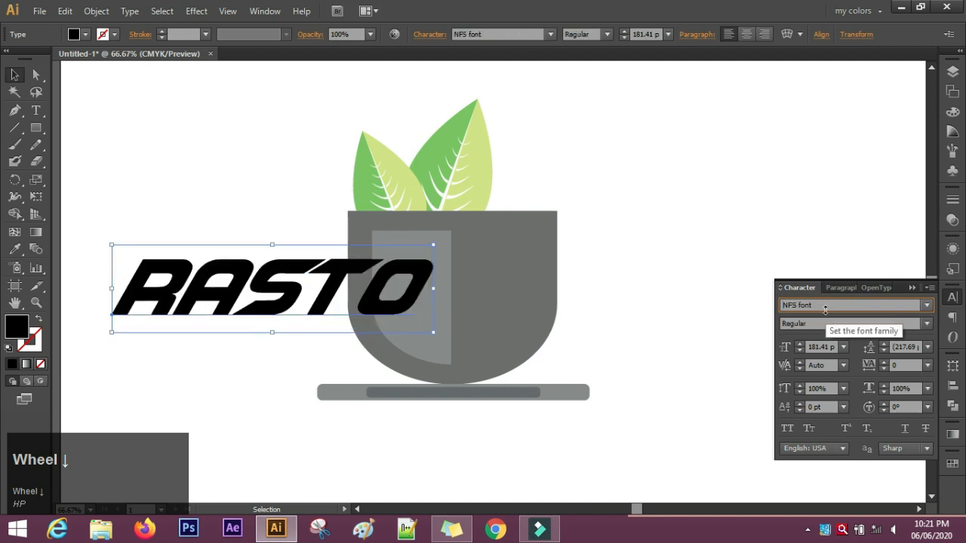
pyautogui.scroll(-4, 825, 305)
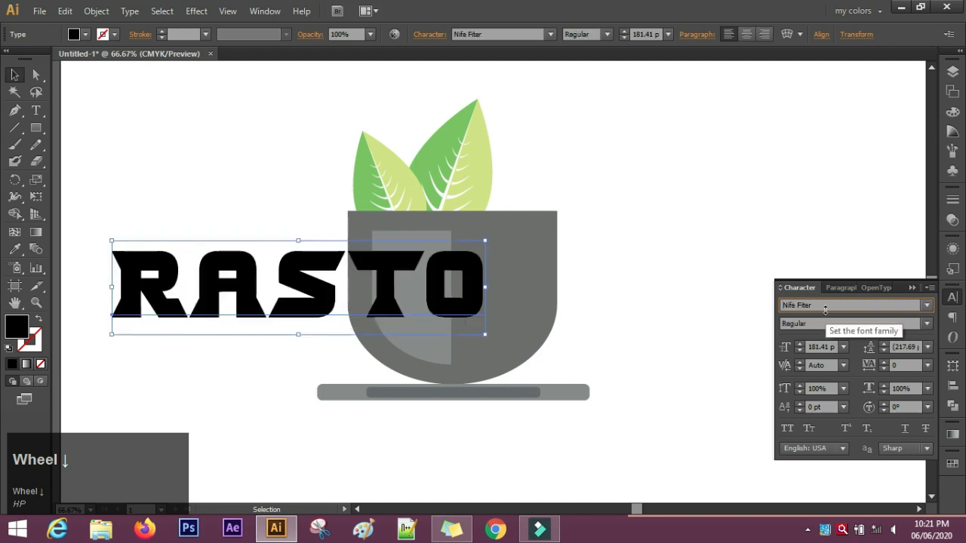
pyautogui.scroll(2, 825, 306)
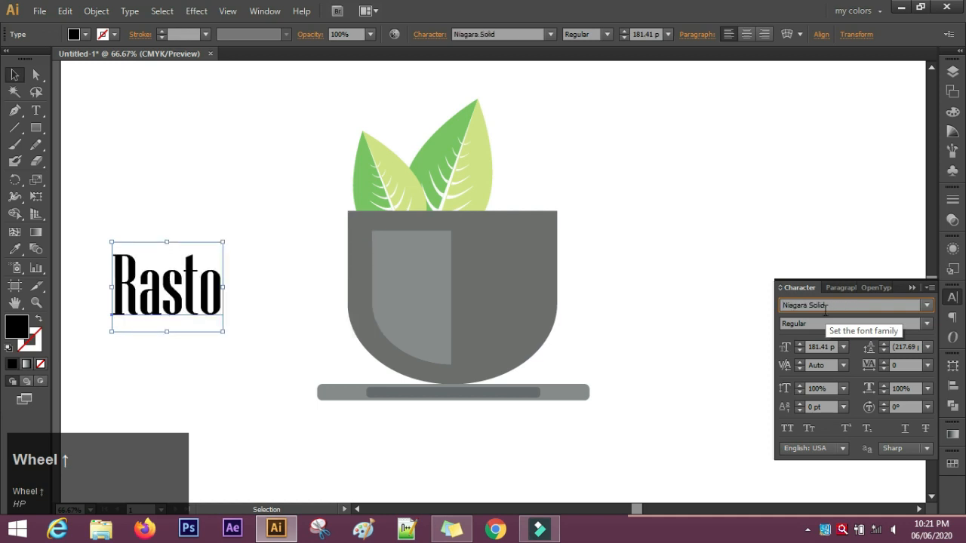
pyautogui.scroll(-4, 825, 306)
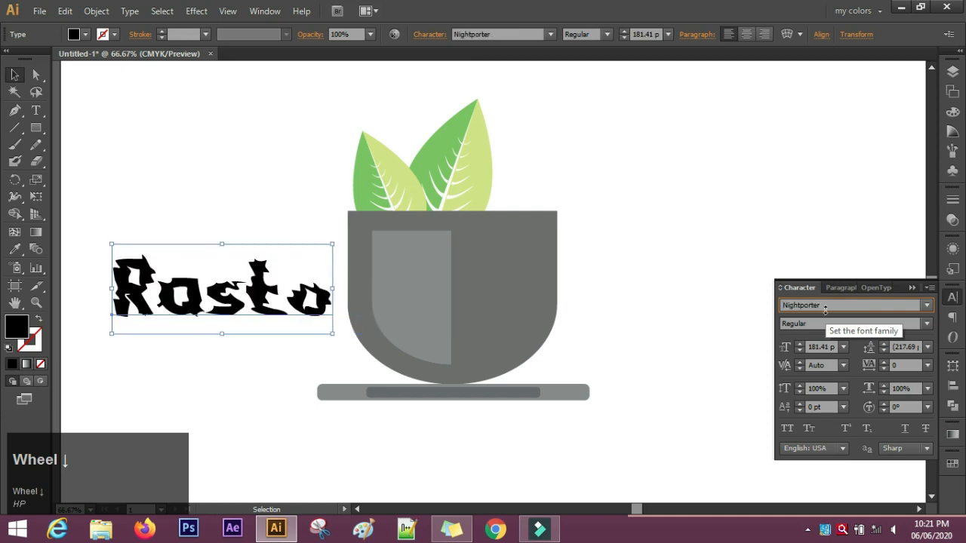
pyautogui.scroll(-4, 825, 306)
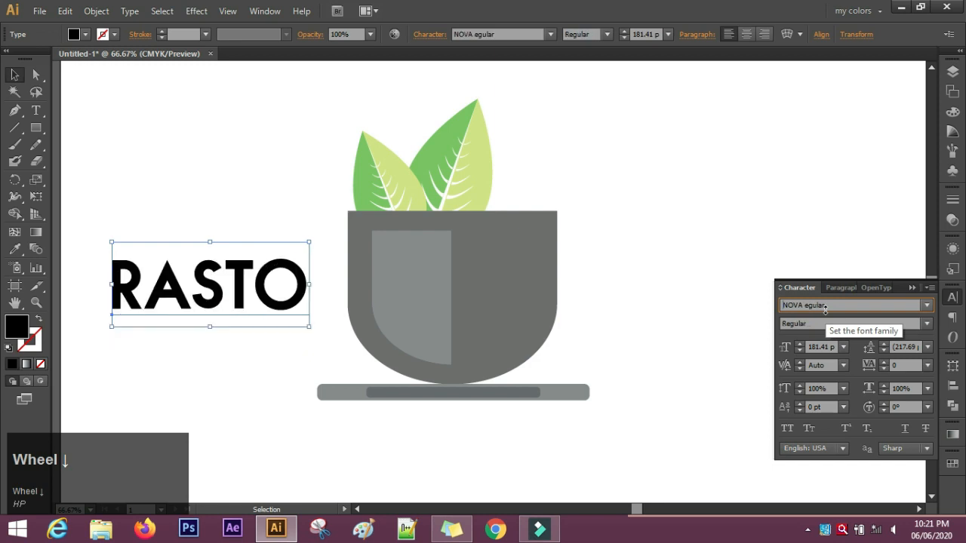
pyautogui.scroll(-4, 825, 306)
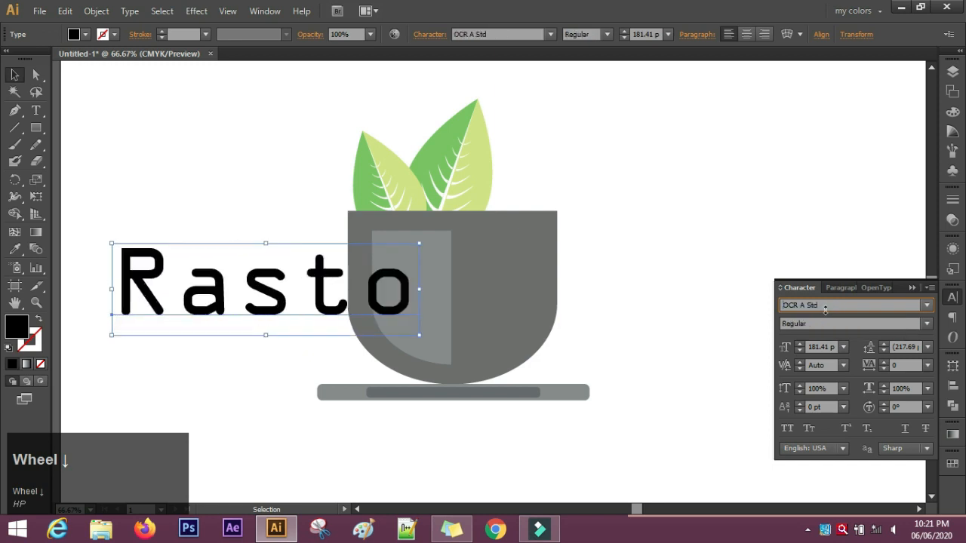
pyautogui.scroll(-1, 825, 307)
pyautogui.scroll(1, 825, 307)
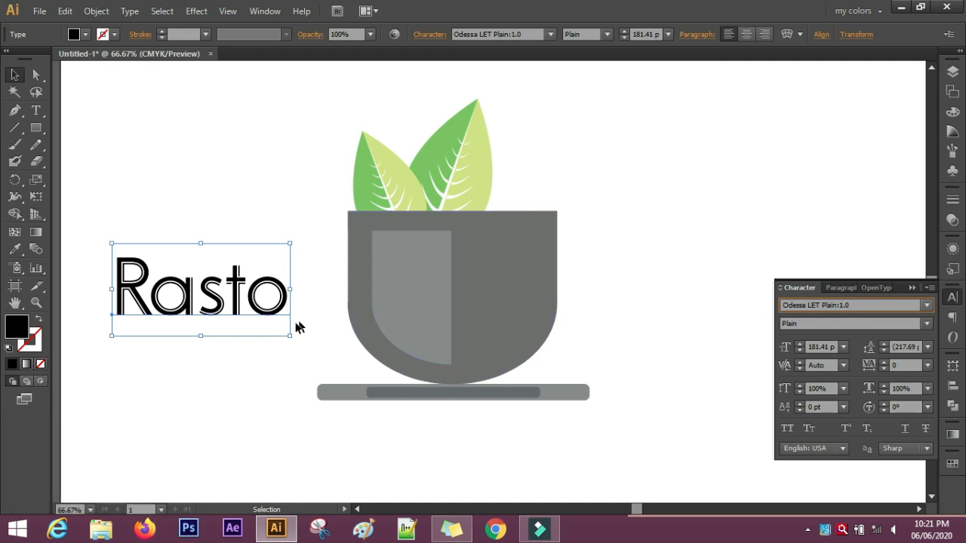
# Step: Shrink the "Rasto" text to about 87 pt, place it on the right half of the cup, and deselect it
pyautogui.moveTo(287, 334); pyautogui.dragTo(271, 326)
pyautogui.moveTo(232, 299); pyautogui.dragTo(521, 321)
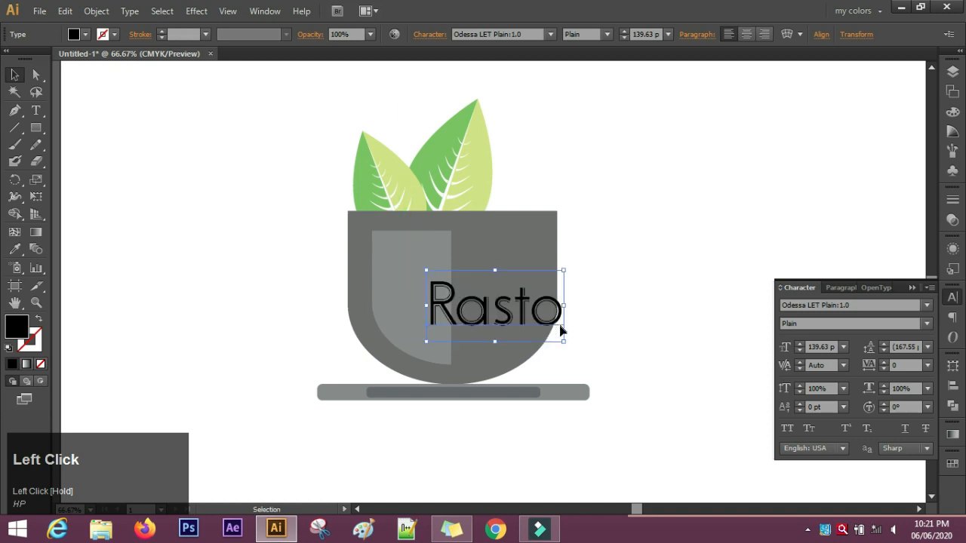
pyautogui.moveTo(564, 343); pyautogui.dragTo(497, 300)
pyautogui.click(637, 336)
pyautogui.click(664, 315)
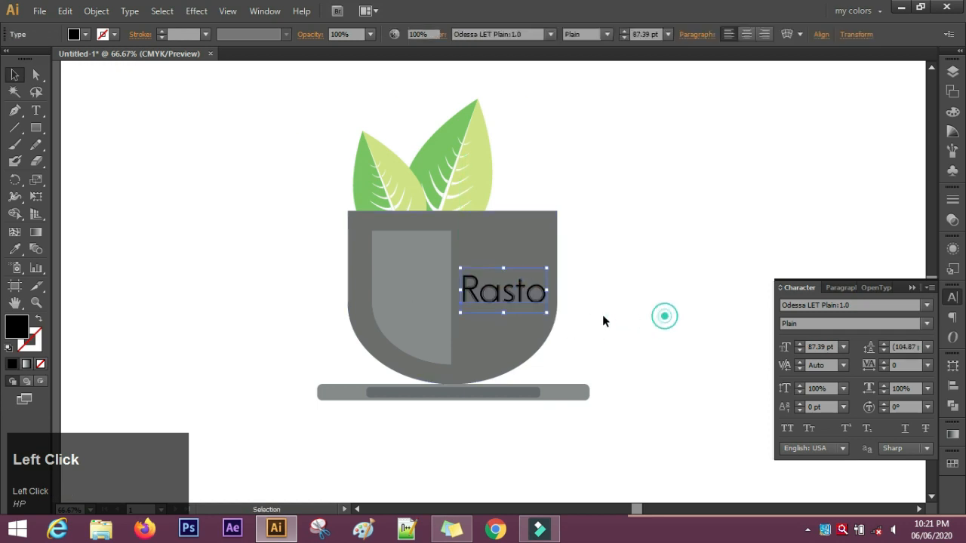
# Step: Fill the "Rasto" text on the cup with white and deselect it
pyautogui.click(510, 299)
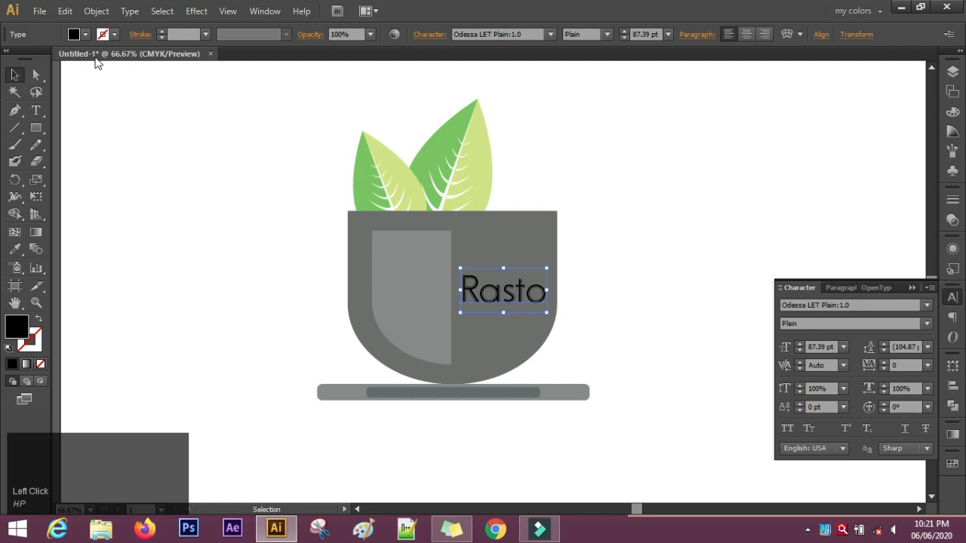
pyautogui.click(75, 38)
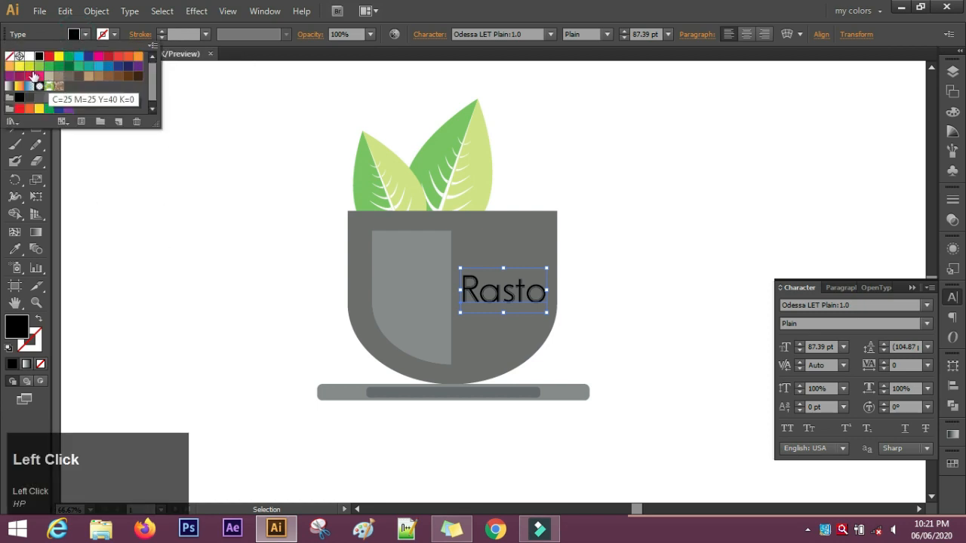
pyautogui.click(23, 59)
pyautogui.click(12, 76)
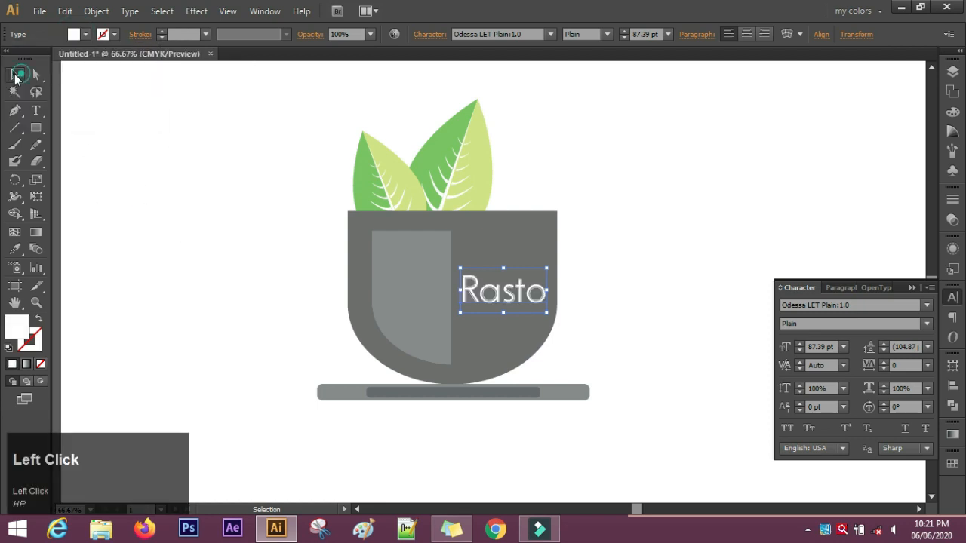
pyautogui.click(156, 190)
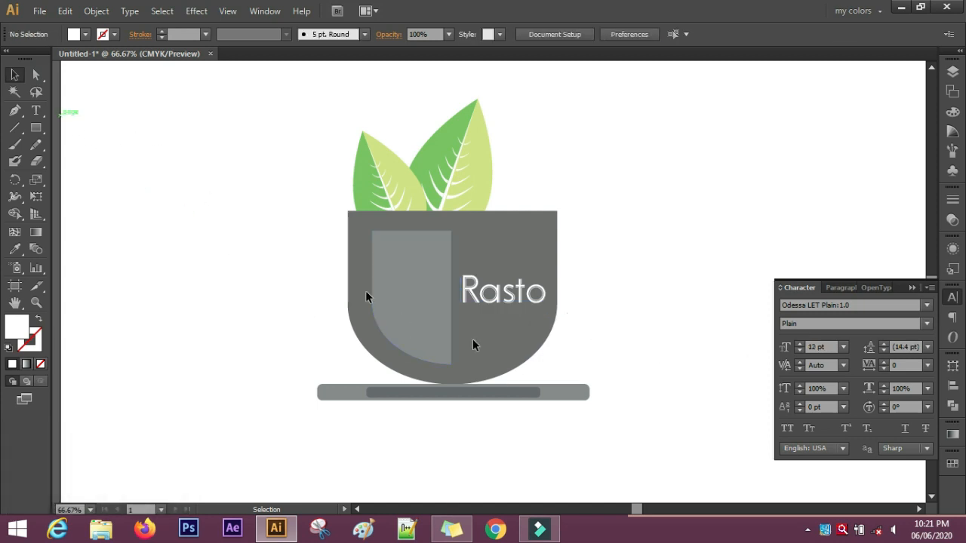
# Step: Move the "Rasto" text below the base bar and replace its wording with "Gree Tr"
pyautogui.moveTo(495, 297); pyautogui.dragTo(547, 437)
pyautogui.doubleClick(462, 434)
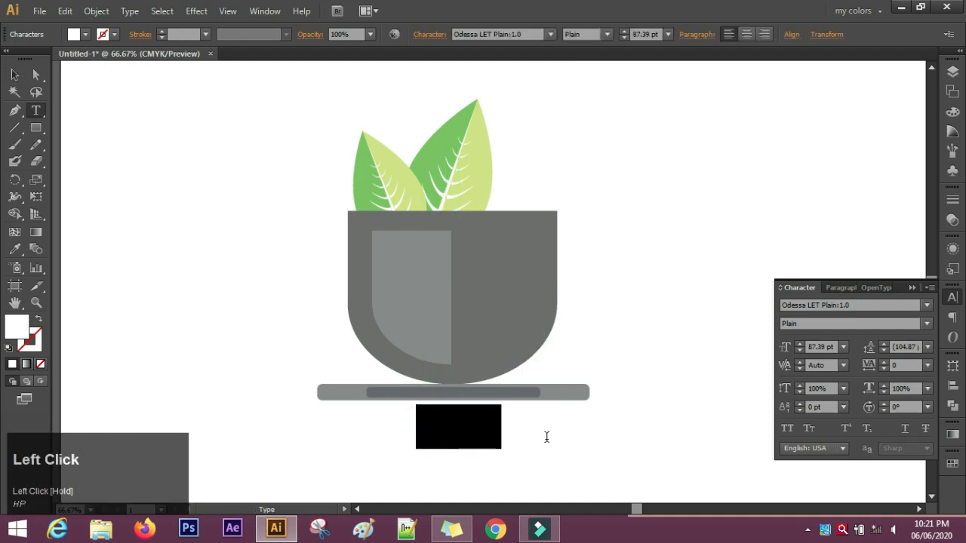
pyautogui.write('Gree')
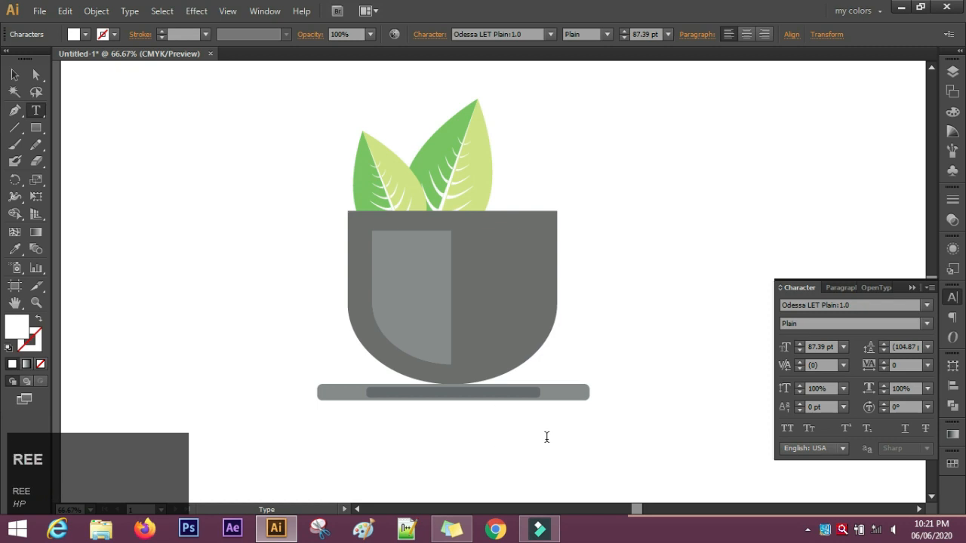
pyautogui.write(' Tr')
# Step: Try to recolour the characters of the text below the base bar with the cup's dark grey using the Eyedropper
pyautogui.moveTo(572, 431); pyautogui.dragTo(153, 286)
pyautogui.click(75, 33)
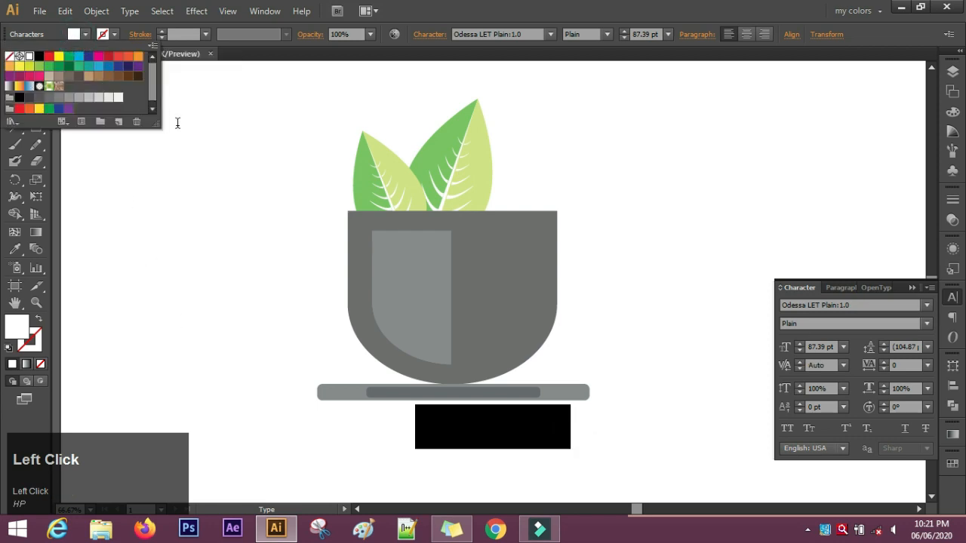
pyautogui.click(15, 249)
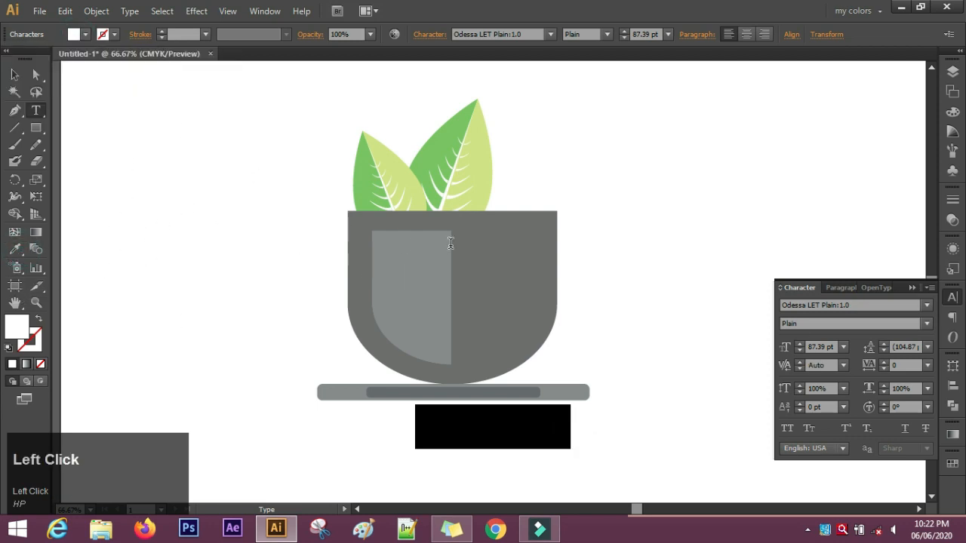
pyautogui.click(496, 256)
pyautogui.click(15, 249)
pyautogui.click(524, 267)
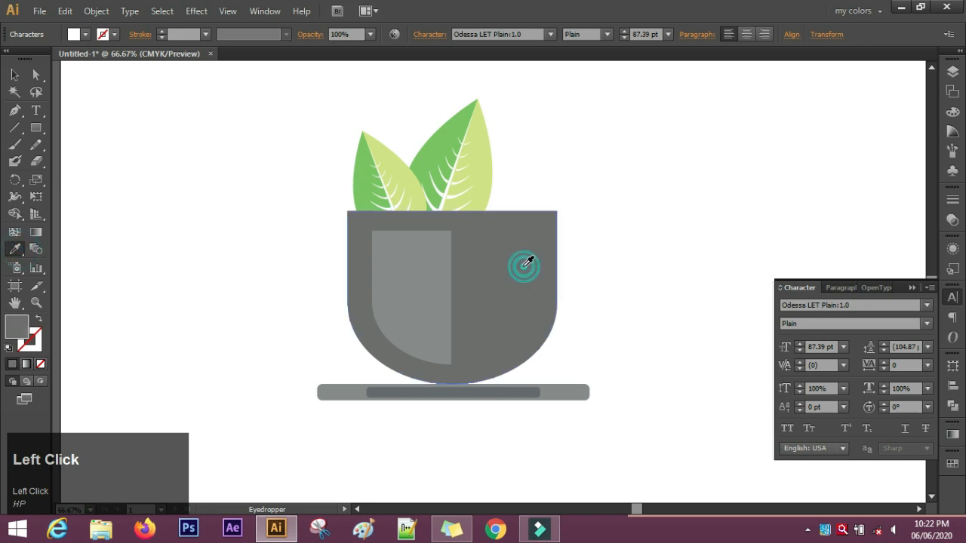
# Step: Recolour all characters of the white caption below the base bar with the cup's dark grey using the Eyedropper
pyautogui.click(15, 75)
pyautogui.click(505, 445)
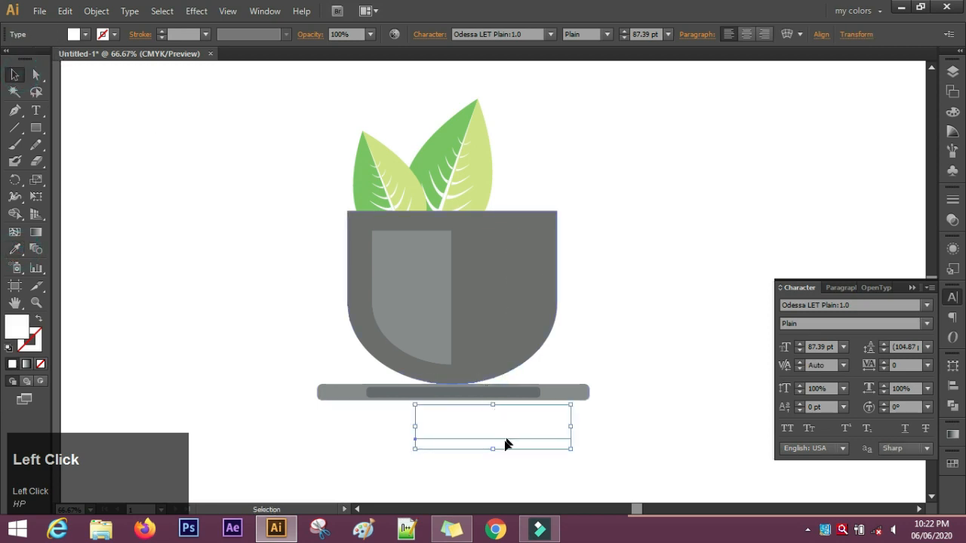
pyautogui.doubleClick(492, 429)
pyautogui.moveTo(469, 427); pyautogui.dragTo(596, 432)
pyautogui.click(442, 428)
pyautogui.click(15, 249)
pyautogui.click(470, 274)
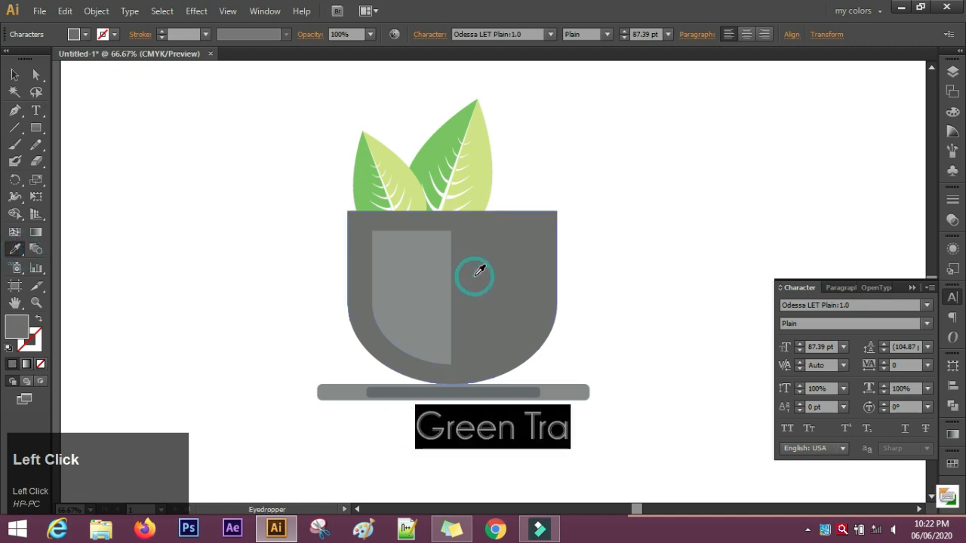
pyautogui.click(14, 75)
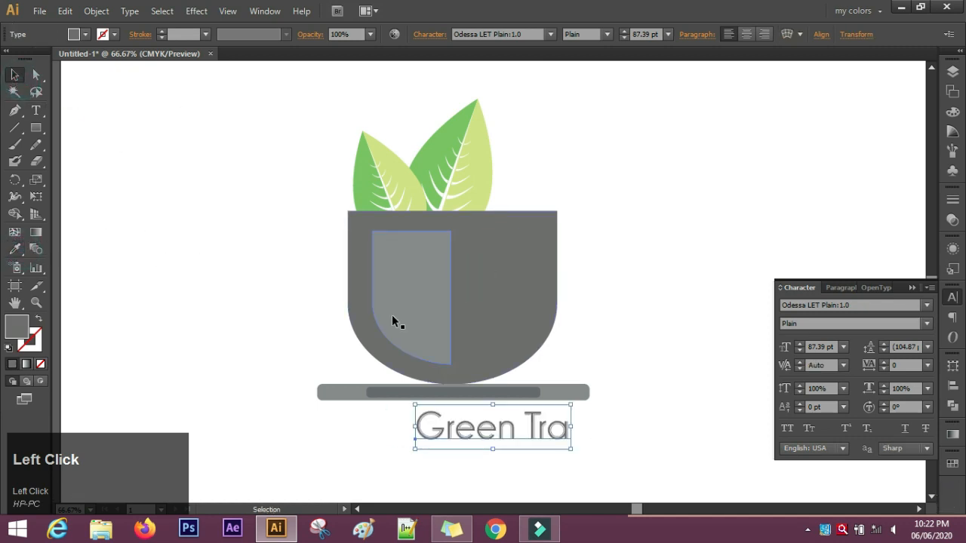
# Step: Correct the caption's wording below the base bar to "Green Tea"
pyautogui.doubleClick(558, 430)
pyautogui.tripleClick(563, 431)
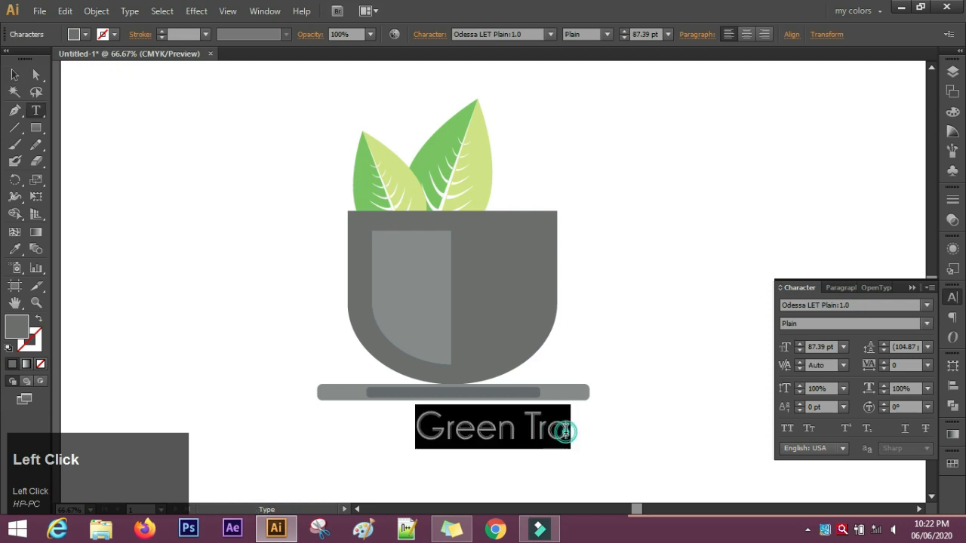
pyautogui.click(568, 432)
pyautogui.press('BackSpace')
pyautogui.press('BackSpace')
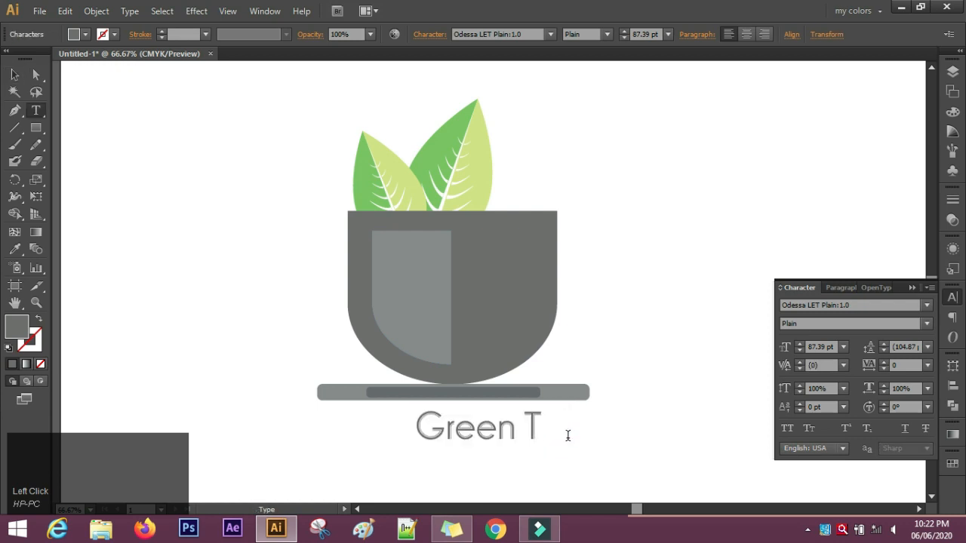
pyautogui.write('ea')
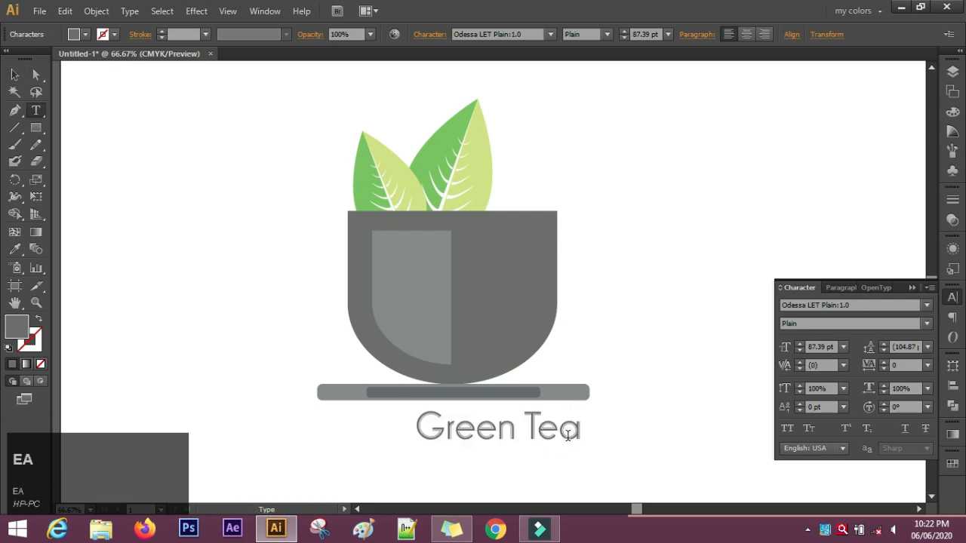
# Step: Move the "Green Tea" caption left so it sits roughly centred beneath the base bar, and deselect it
pyautogui.click(14, 73)
pyautogui.moveTo(493, 441); pyautogui.dragTo(440, 446)
pyautogui.click(616, 490)
# Step: Move the cup, its highlight, the base bar and the smaller leaf together slightly left and up, then deselect them
pyautogui.click(493, 297)
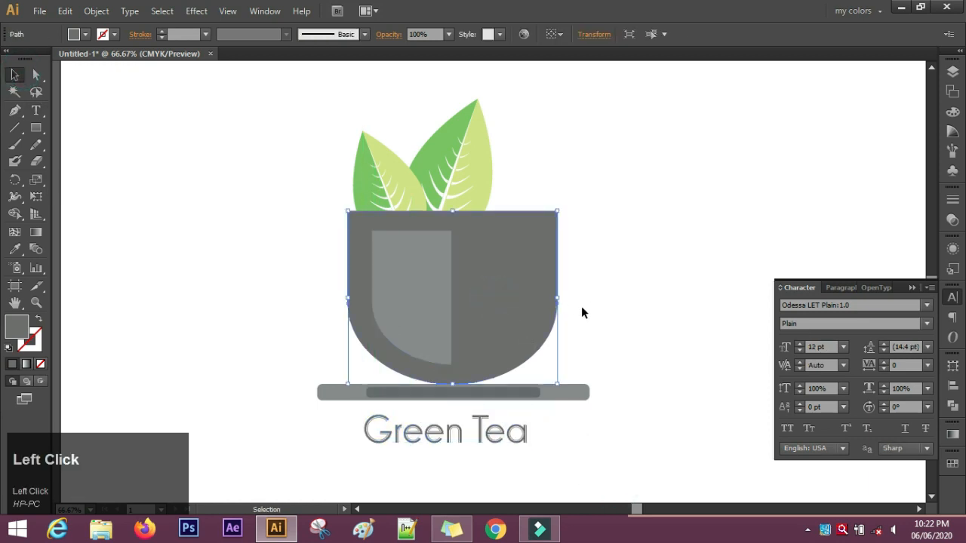
pyautogui.moveTo(580, 209); pyautogui.dragTo(360, 446)
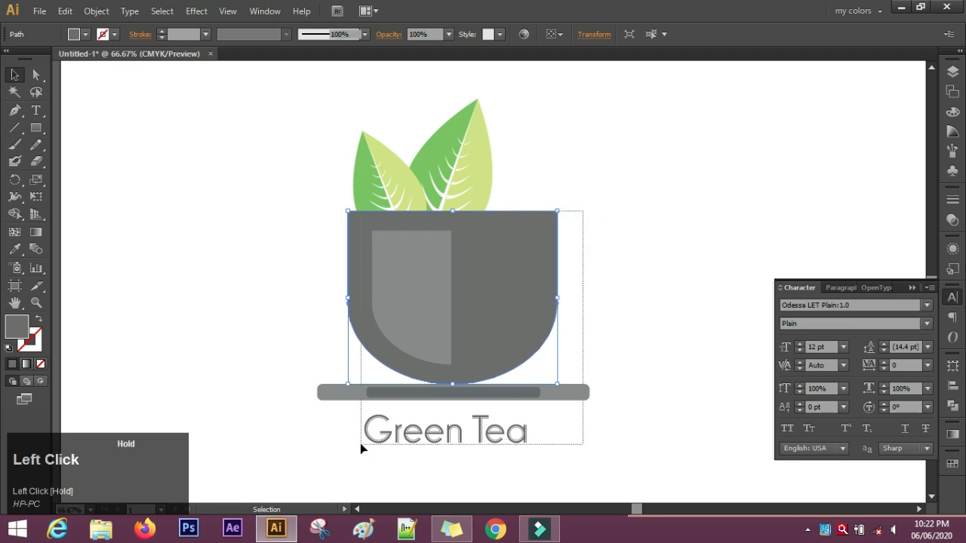
pyautogui.click(663, 333)
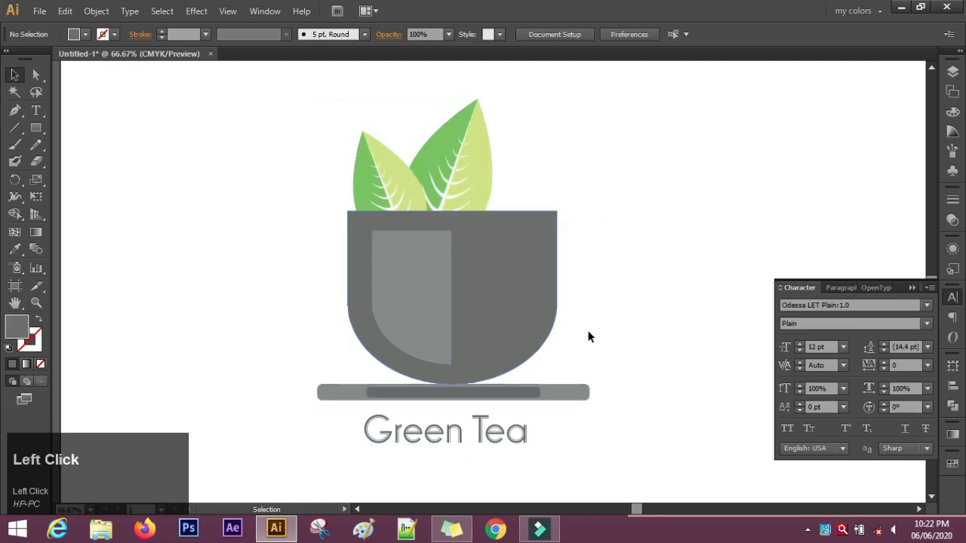
pyautogui.moveTo(597, 214); pyautogui.dragTo(499, 414)
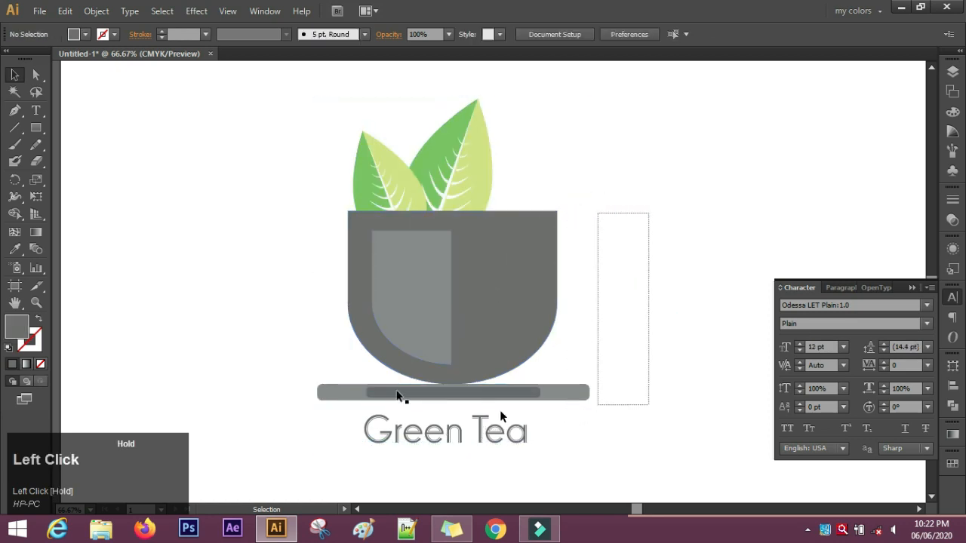
pyautogui.moveTo(283, 130); pyautogui.dragTo(400, 411)
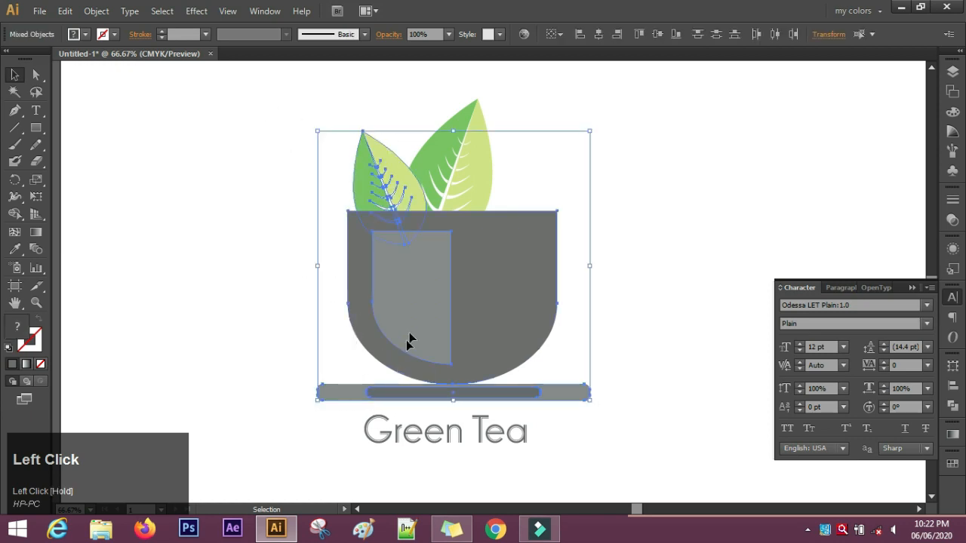
pyautogui.moveTo(408, 339); pyautogui.dragTo(281, 323)
pyautogui.click(564, 356)
pyautogui.moveTo(595, 369); pyautogui.dragTo(453, 225)
pyautogui.click(565, 369)
pyautogui.moveTo(132, 117); pyautogui.dragTo(302, 398)
pyautogui.moveTo(319, 339); pyautogui.dragTo(390, 348)
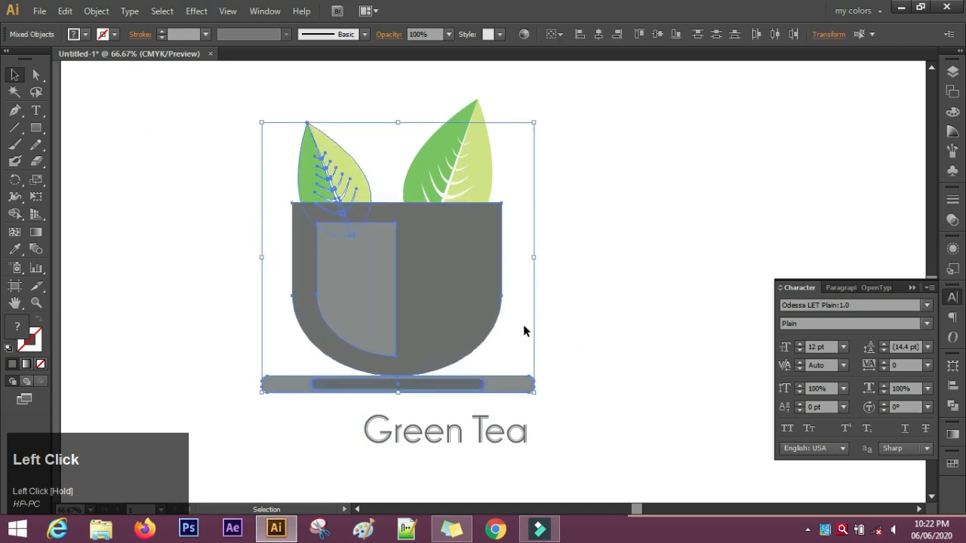
pyautogui.click(639, 310)
# Step: Recentre the "Green Tea" caption under the base bar, place a copy at the cup's right edge and change the copy's wording to "Rasto"
pyautogui.moveTo(501, 436); pyautogui.dragTo(395, 272)
pyautogui.click(579, 446)
pyautogui.doubleClick(601, 302)
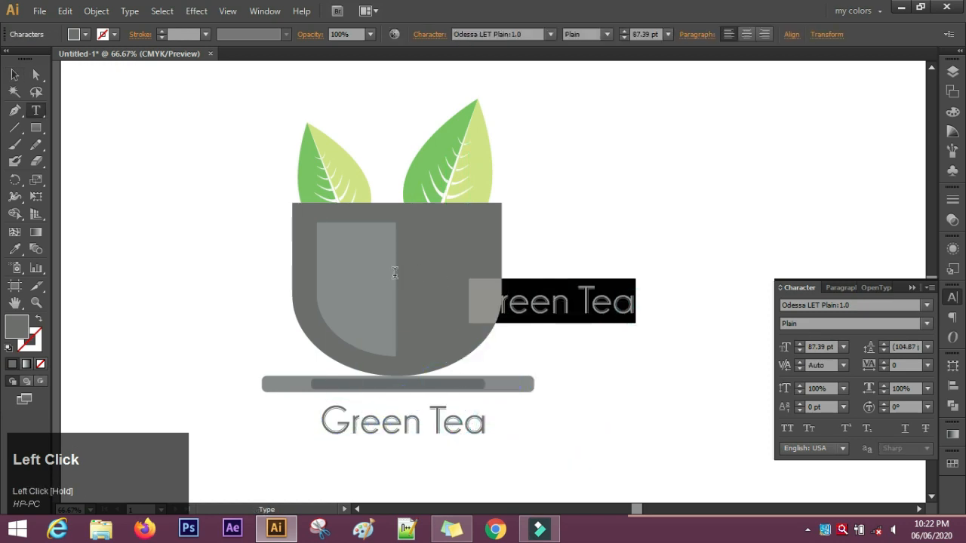
pyautogui.write('Rasto')
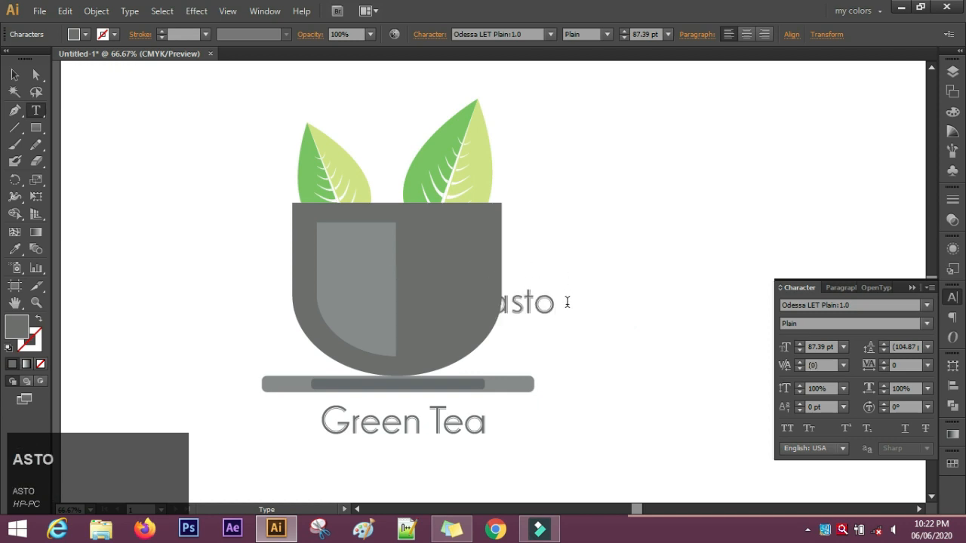
# Step: Fill the "Rasto" text with white and move it onto the right half of the cup beside the highlight
pyautogui.moveTo(567, 302); pyautogui.dragTo(43, 110)
pyautogui.click(84, 34)
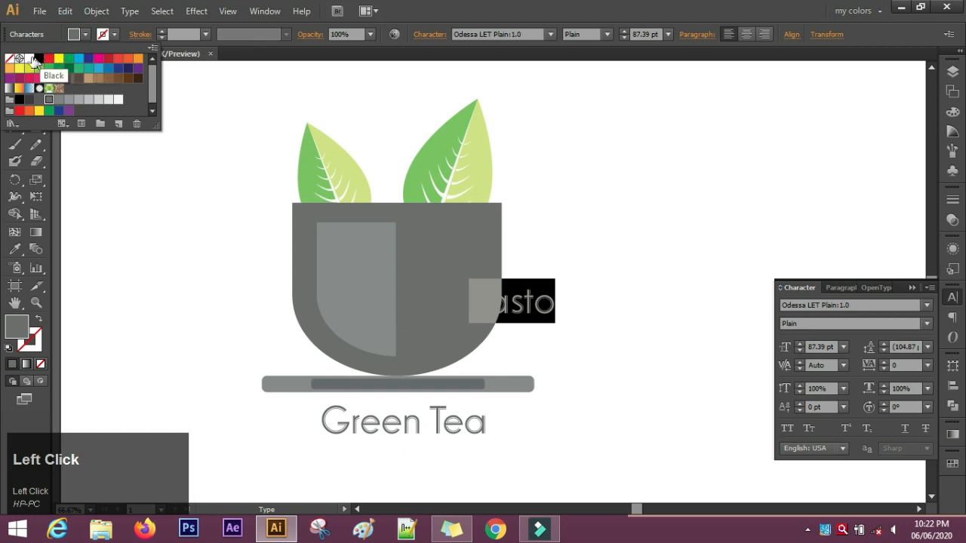
pyautogui.click(29, 58)
pyautogui.click(116, 172)
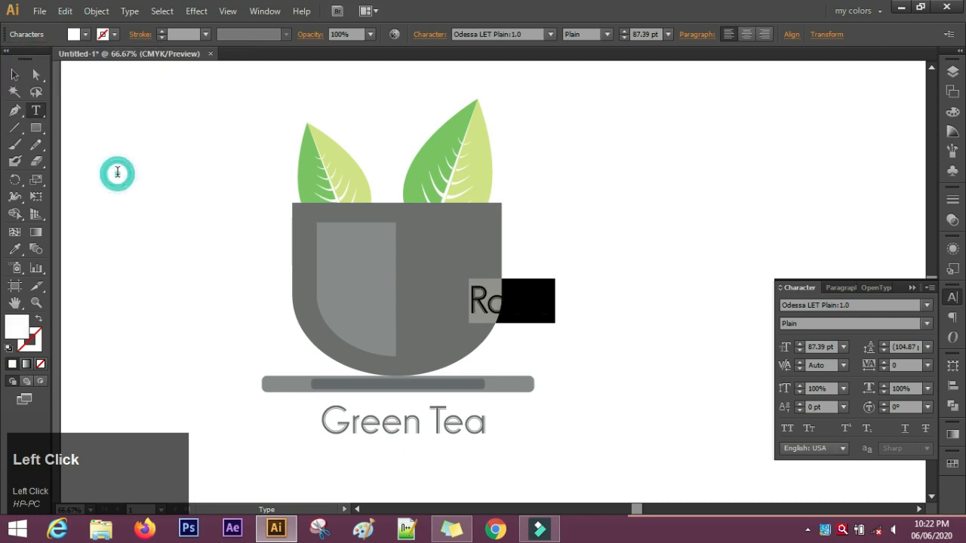
pyautogui.click(14, 75)
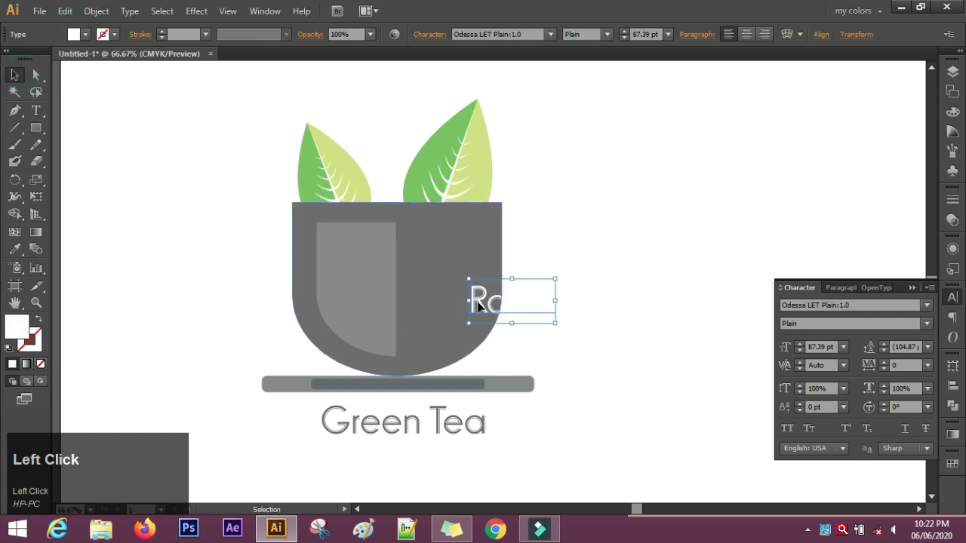
pyautogui.moveTo(471, 302); pyautogui.dragTo(421, 282)
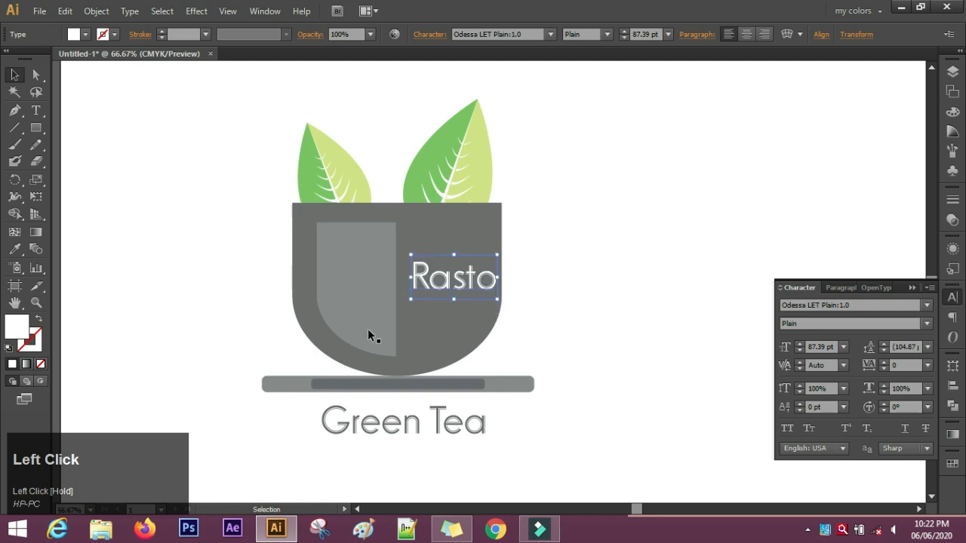
# Step: Select the whole logo with both texts and move it right, closer to the middle of the artboard
pyautogui.moveTo(191, 131); pyautogui.dragTo(538, 436)
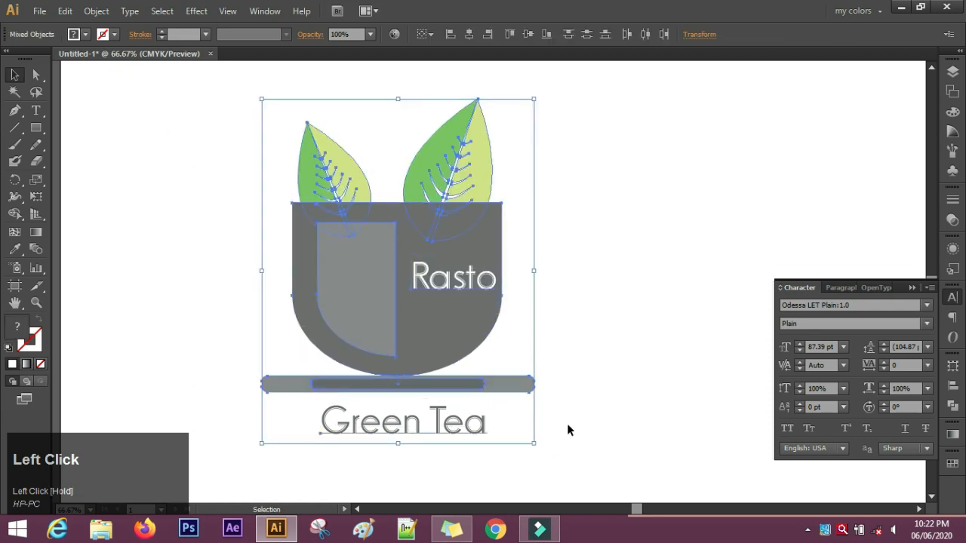
pyautogui.press('space')
pyautogui.moveTo(606, 416); pyautogui.dragTo(415, 365)
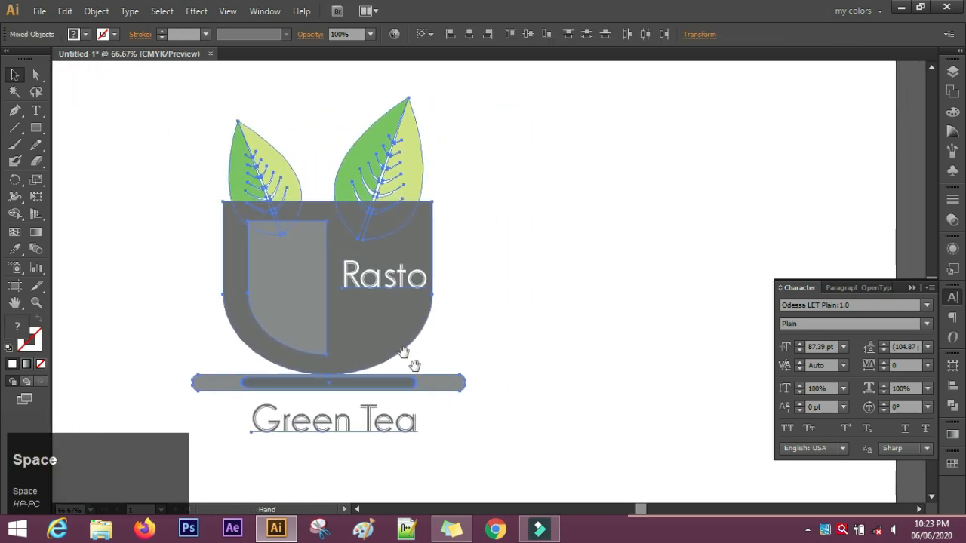
pyautogui.moveTo(380, 335); pyautogui.dragTo(557, 358)
# Step: Move only the taller leaf left so it overlaps behind the smaller leaf above the cup, and deselect it
pyautogui.click(632, 369)
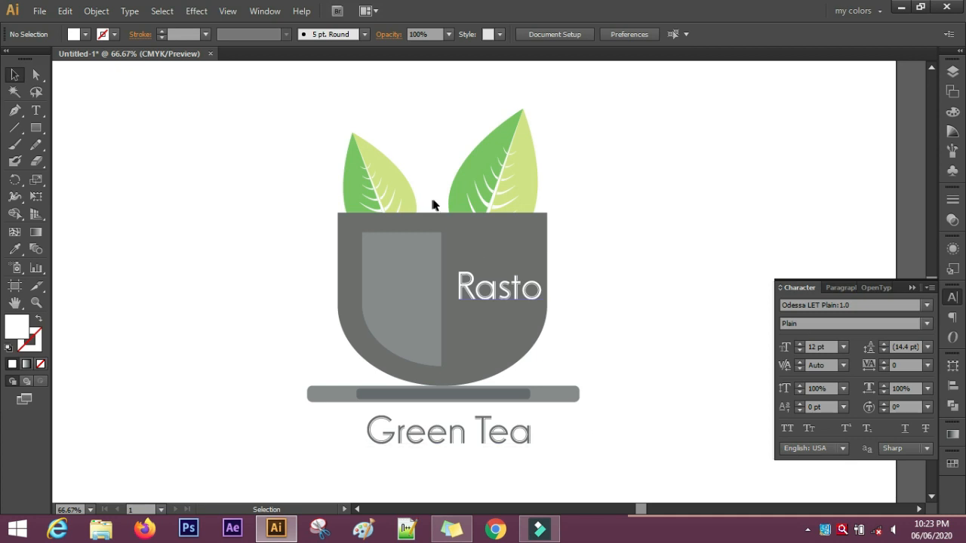
pyautogui.moveTo(456, 175); pyautogui.dragTo(390, 178)
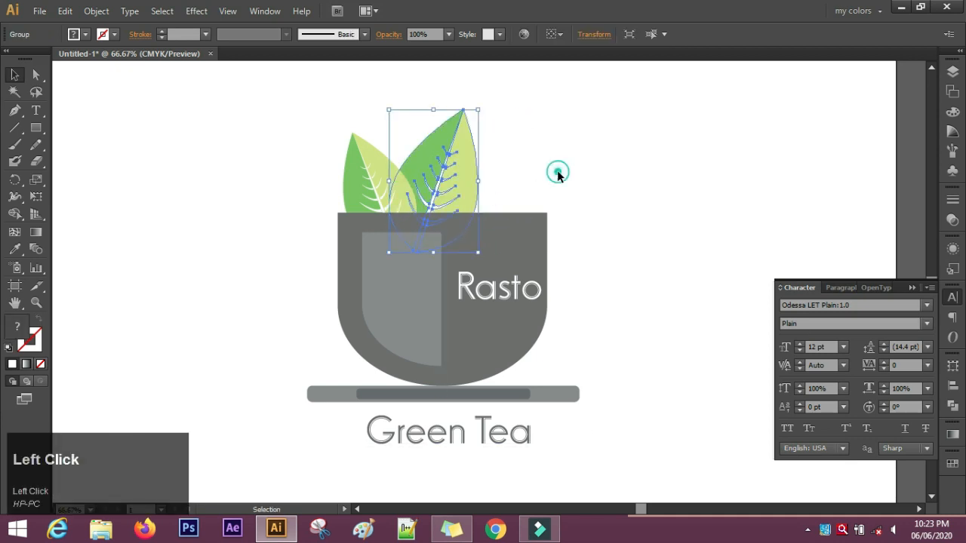
pyautogui.click(556, 176)
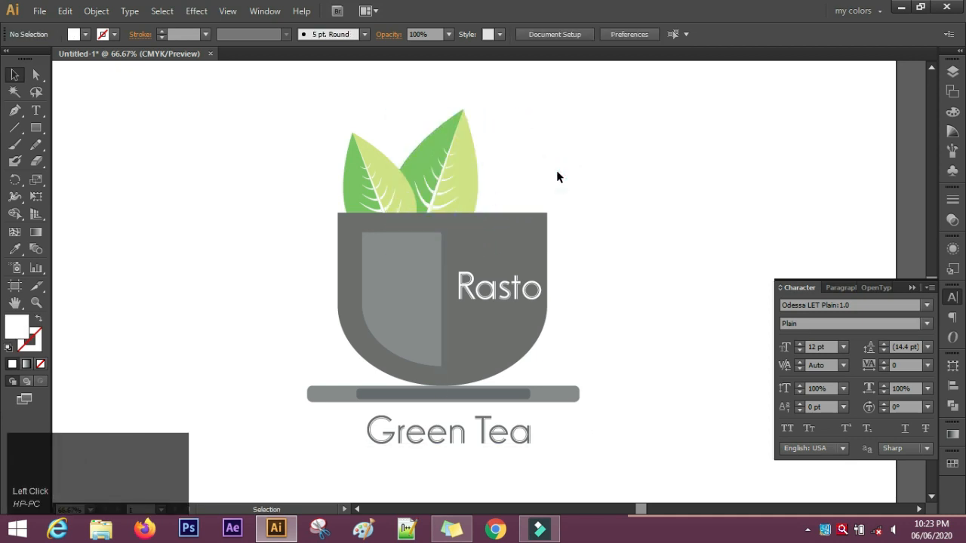